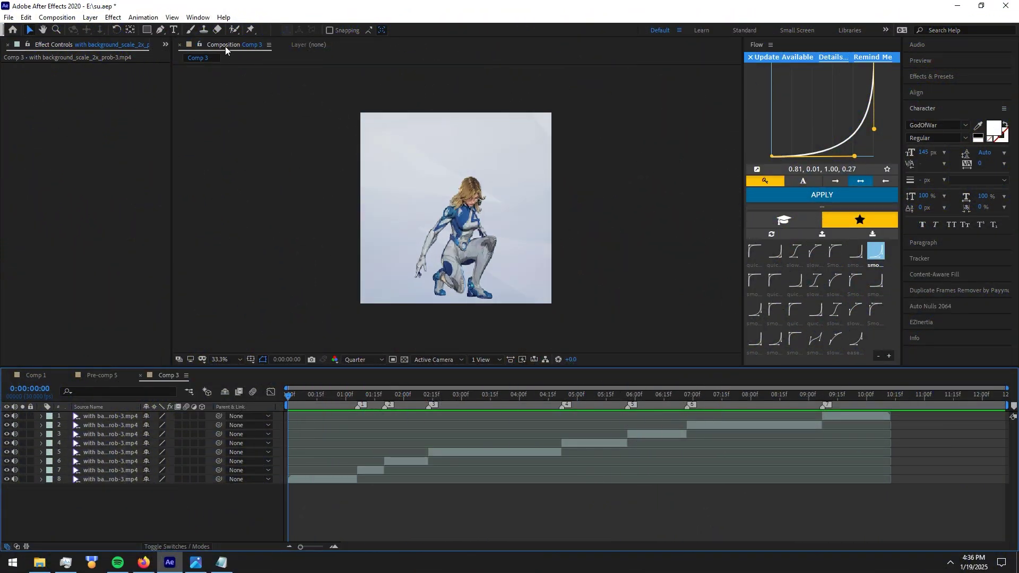
Pre-compose the first clip at the start of the timeline and paint the kneeling woman with the Roto Brush to isolate her
click(344, 479)
key(ctrl+shift+c)
click(137, 162)
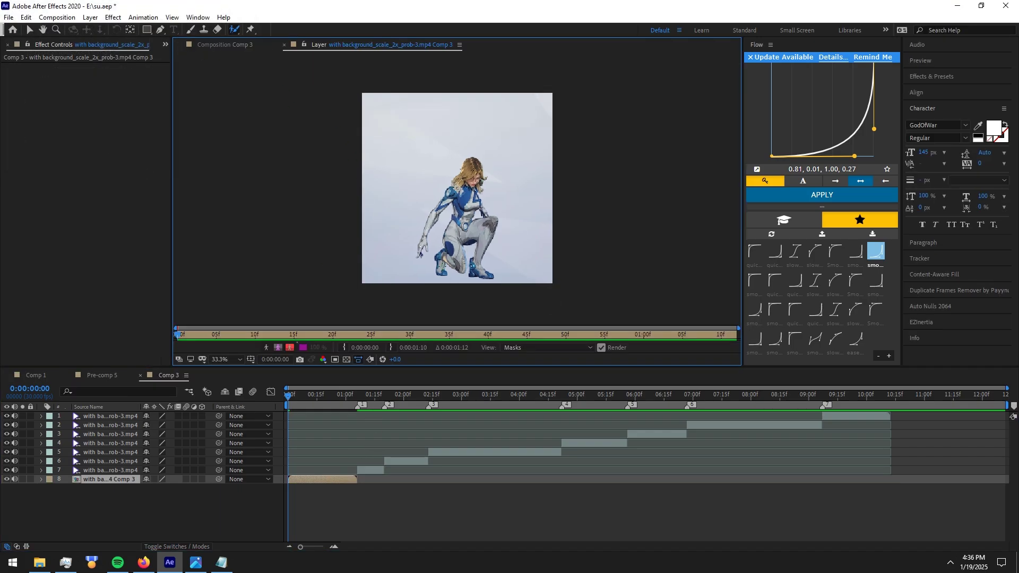
drag(444, 253, 442, 269)
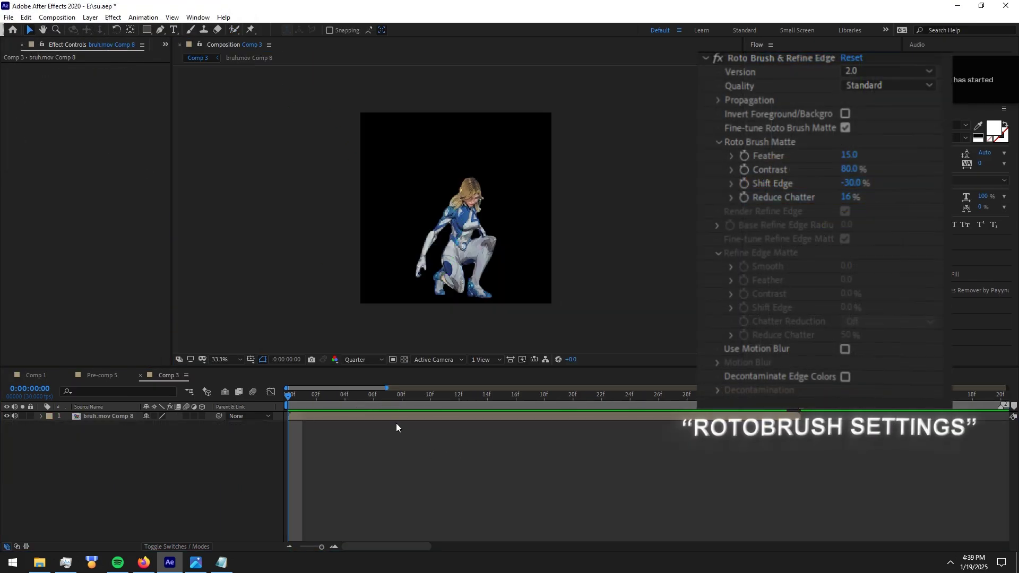
Apply the S_HalfTone effect to the bruh.mov Comp 8 layer
mouse_move(310, 397)
mouse_down()
mouse_move(707, 398)
mouse_move(269, 395)
mouse_up()
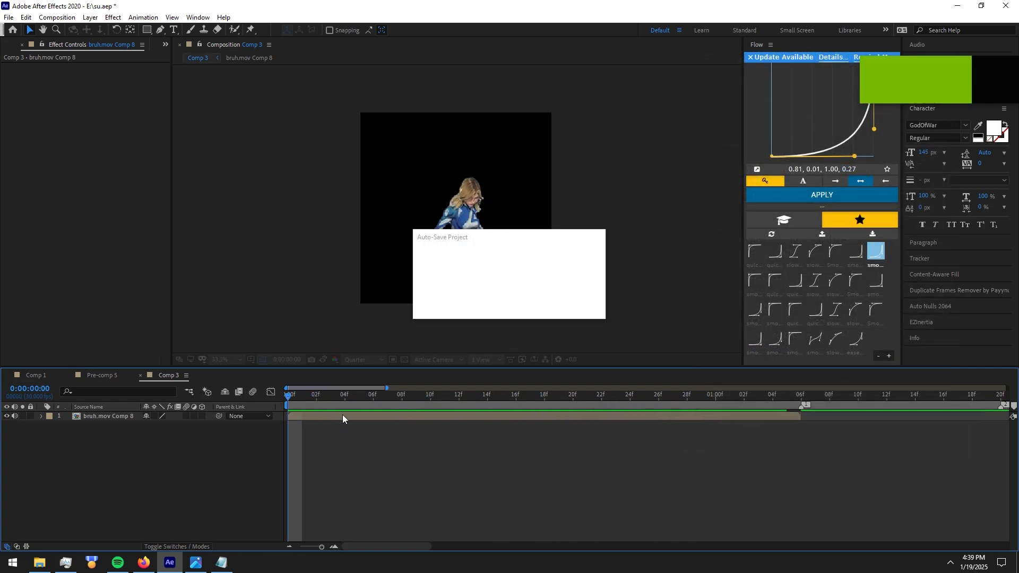
click(343, 415)
drag(329, 397, 276, 405)
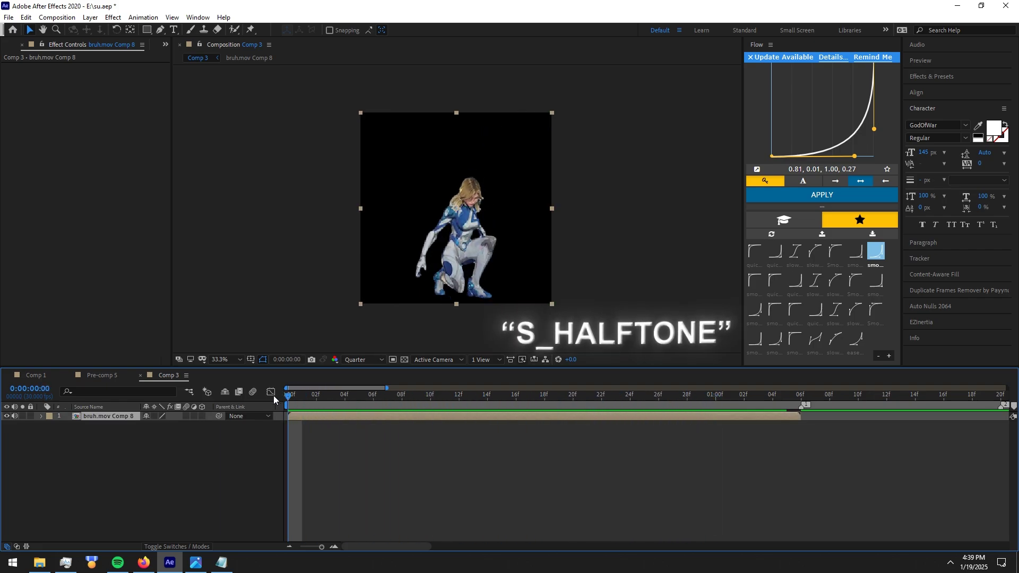
key(ctrl+space)
text(s_hal)
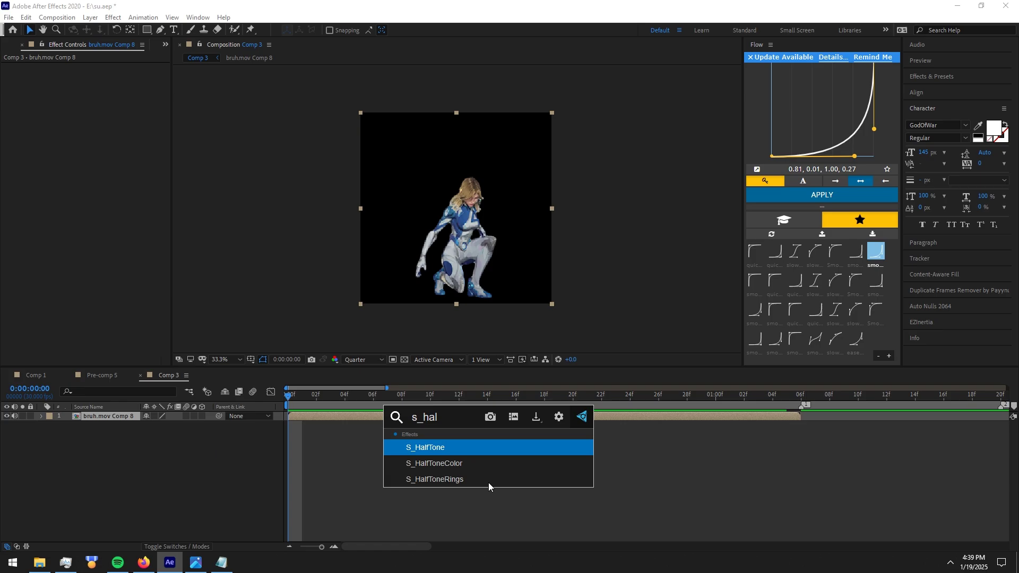
key(Return)
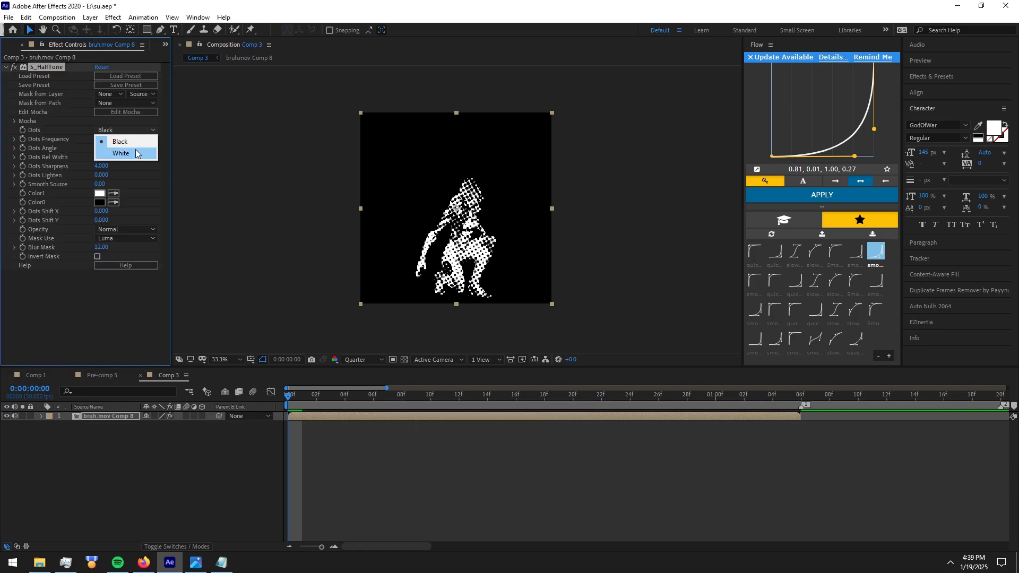
Set the halftone dots to White, Dots Frequency to 0 and Dots Sharpness to 0.900
click(135, 151)
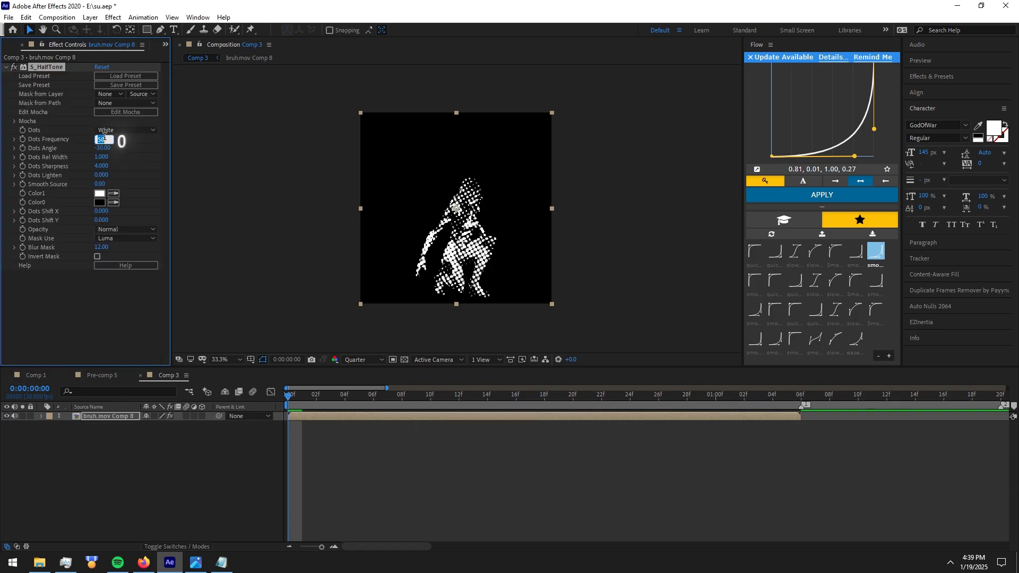
text(0)
key(Return)
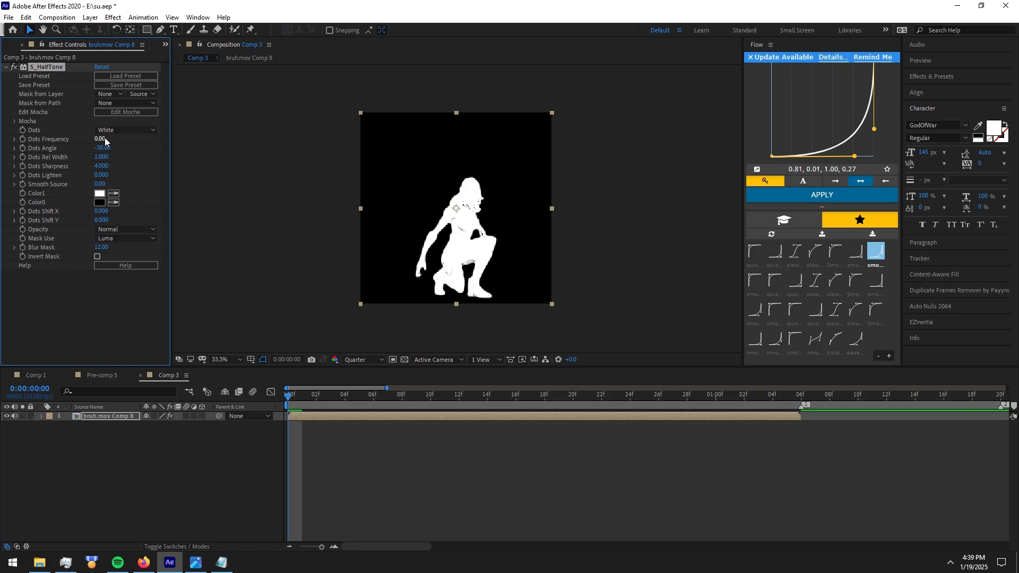
drag(102, 165, 75, 168)
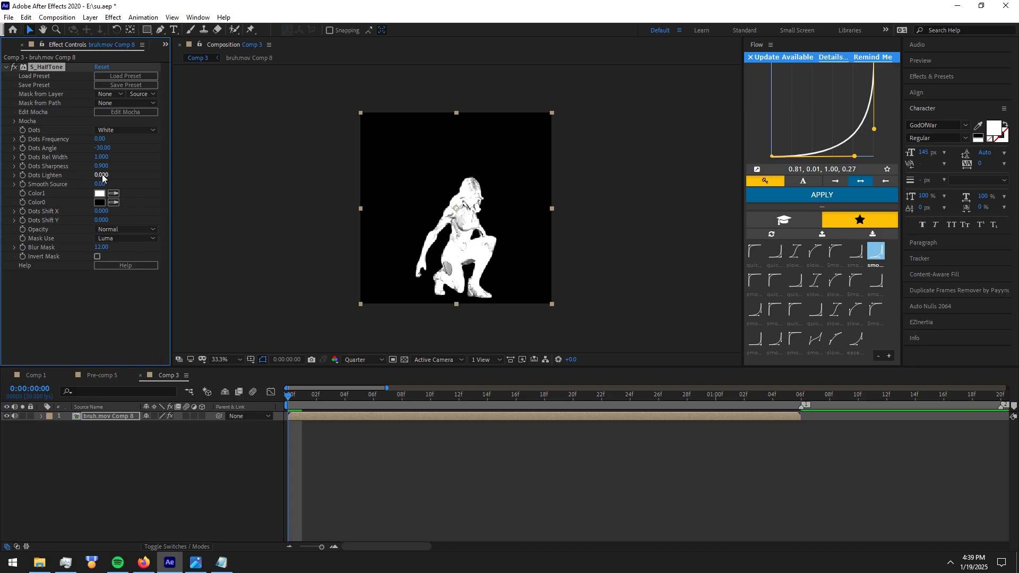
text(0-100)
key(Return)
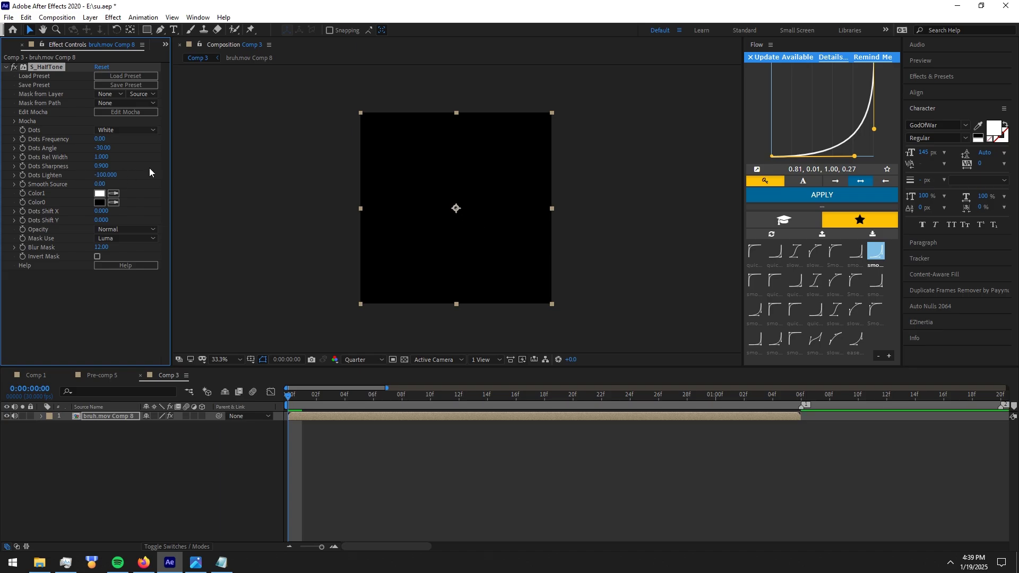
Set the halftone Dots Lighten to -0.260 and Dots Sharpness to 0, and check the look across the first frames
click(112, 176)
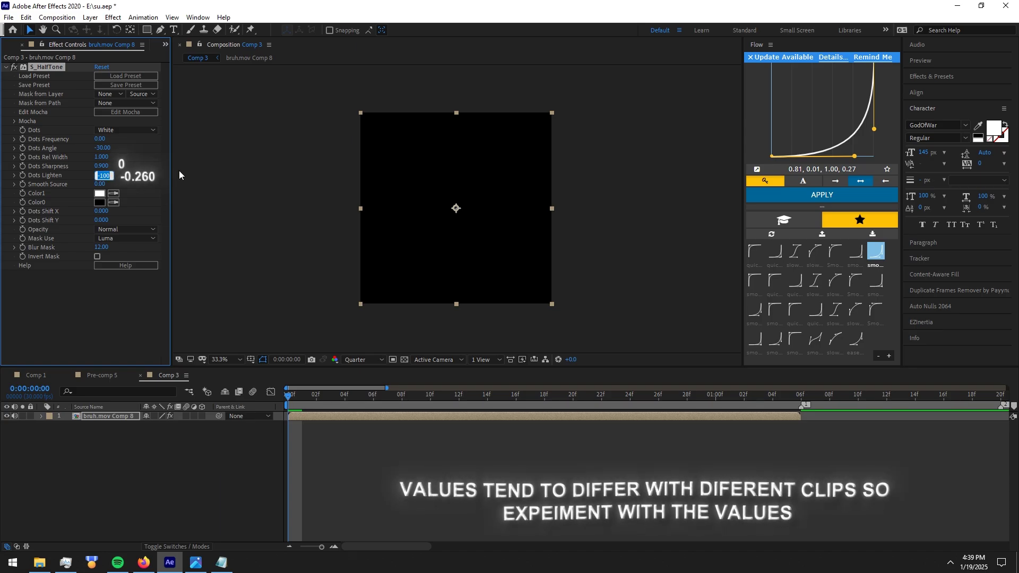
text(-0.)
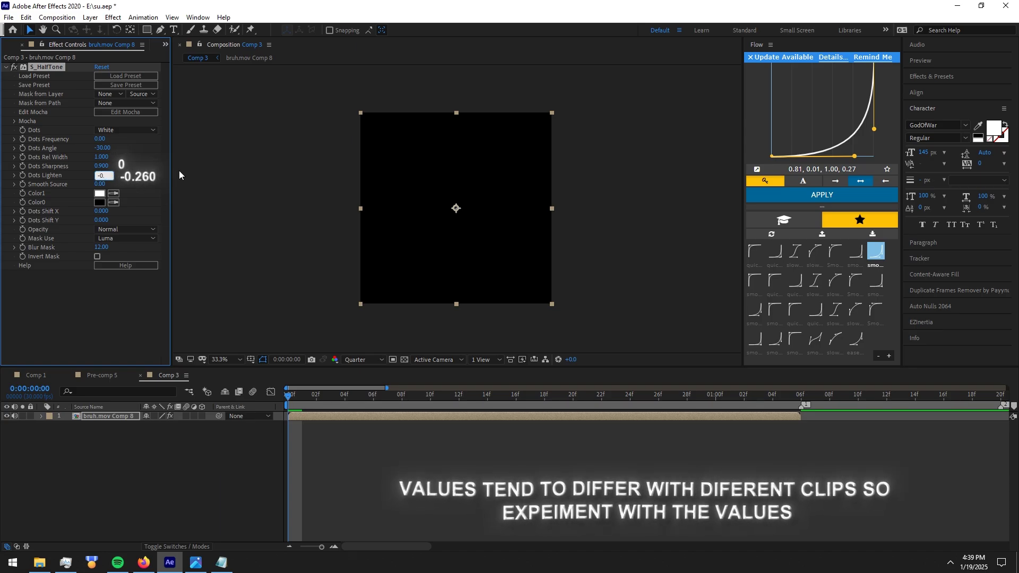
text(100)
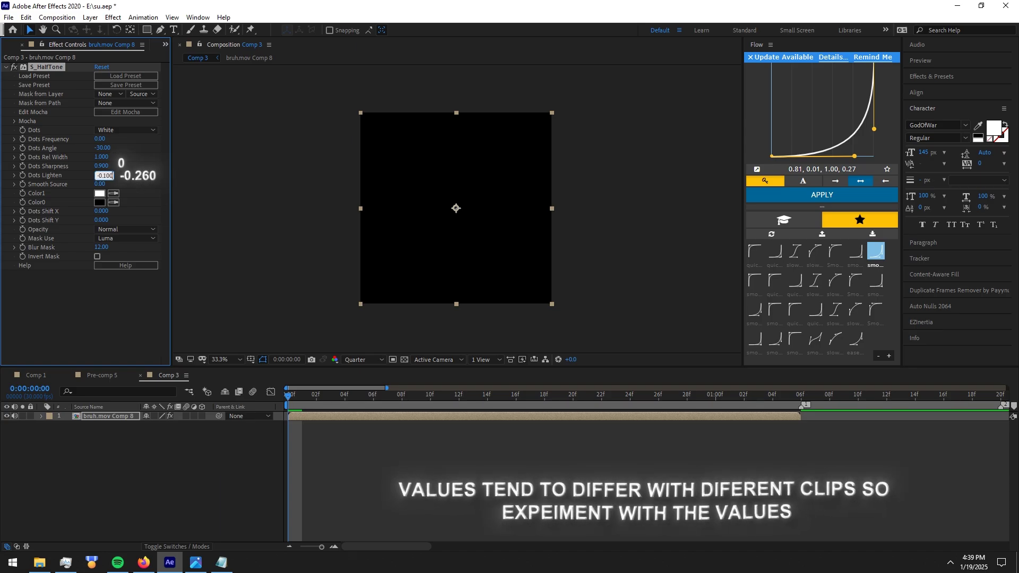
key(Return)
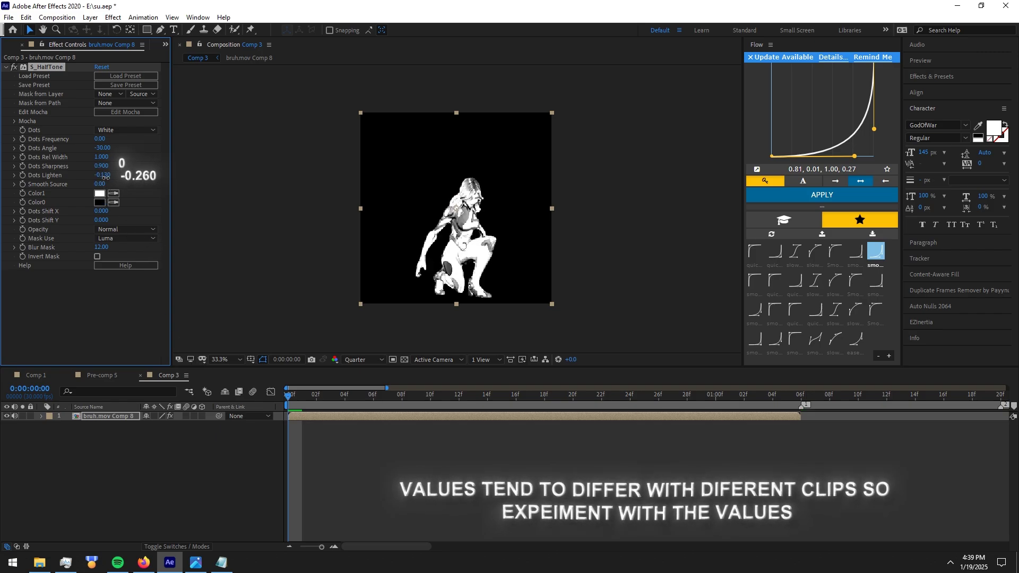
drag(103, 178, 99, 178)
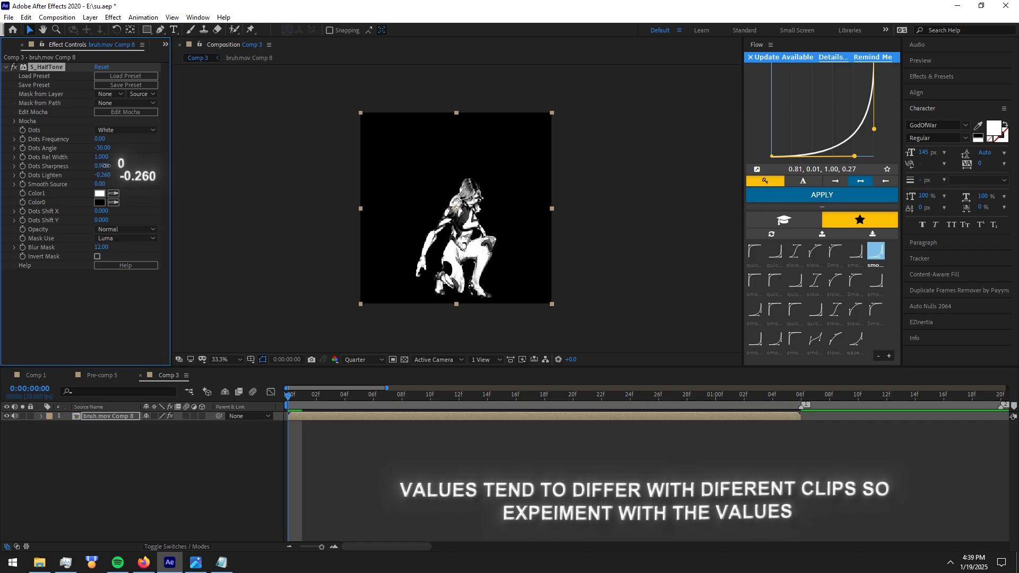
drag(107, 165, 71, 163)
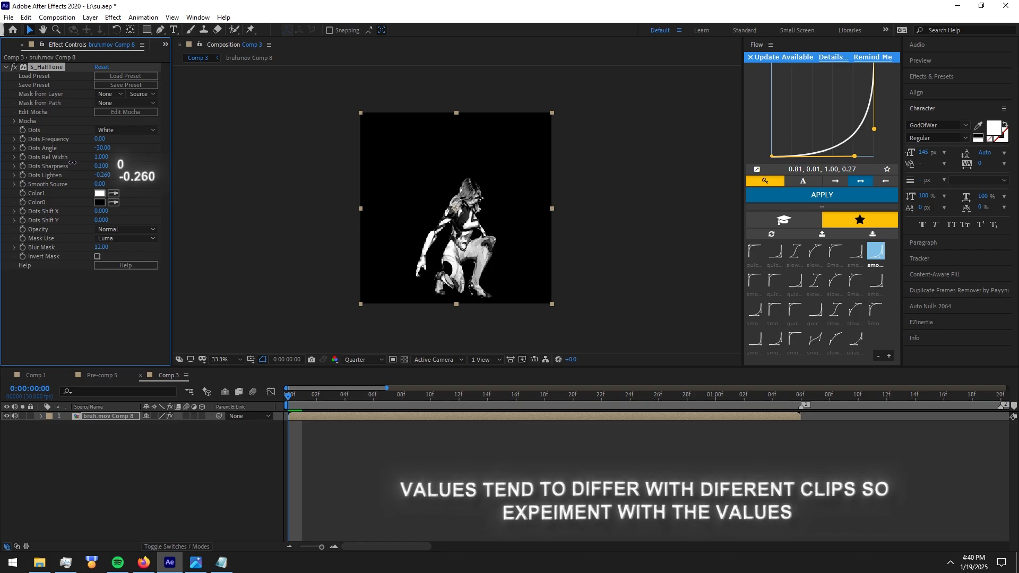
click(422, 474)
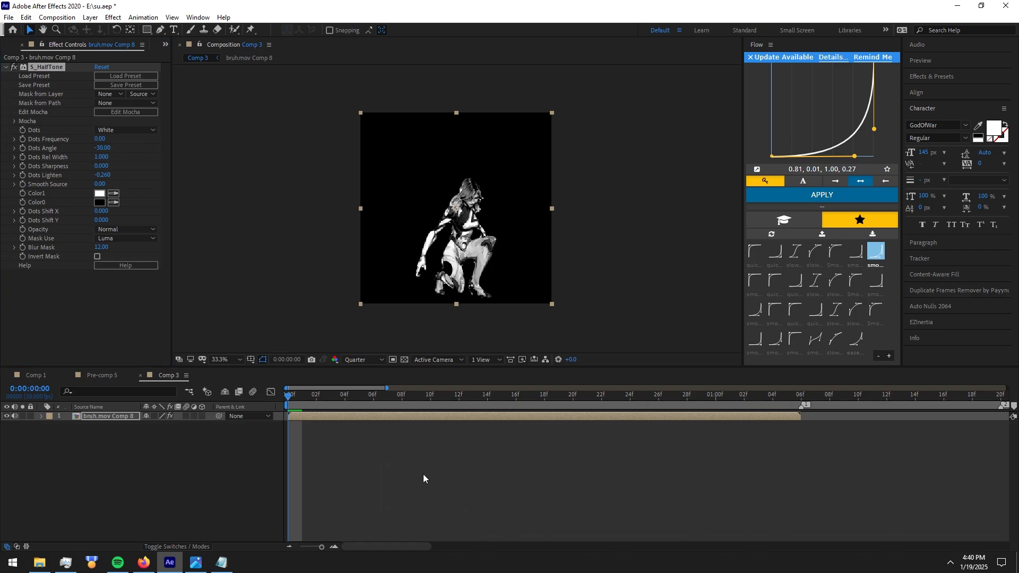
drag(336, 399, 304, 397)
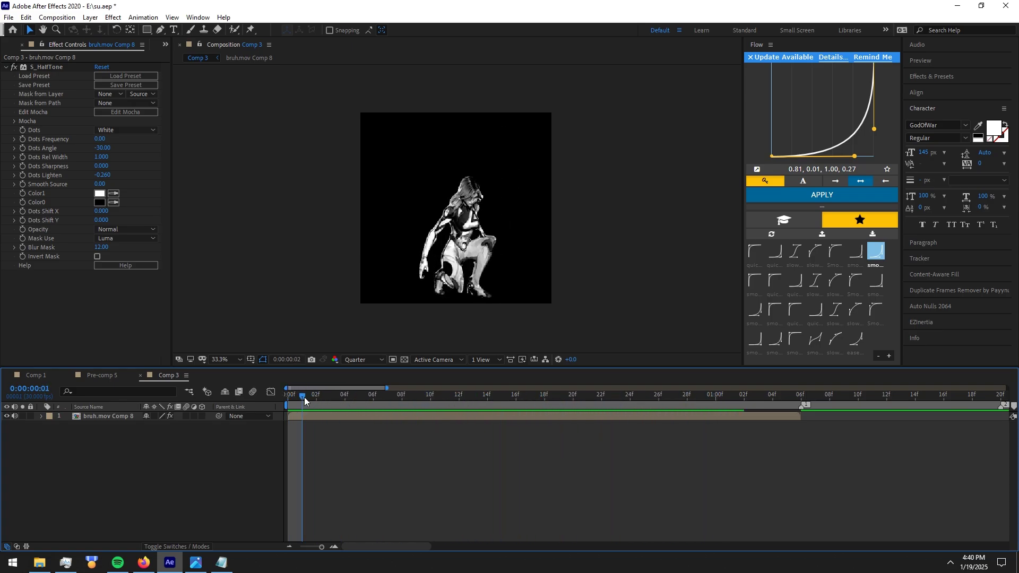
Apply Drop Shadow to the bruh.mov Comp 8 layer with 100% opacity and a softness of 317
key(alt+Tab)
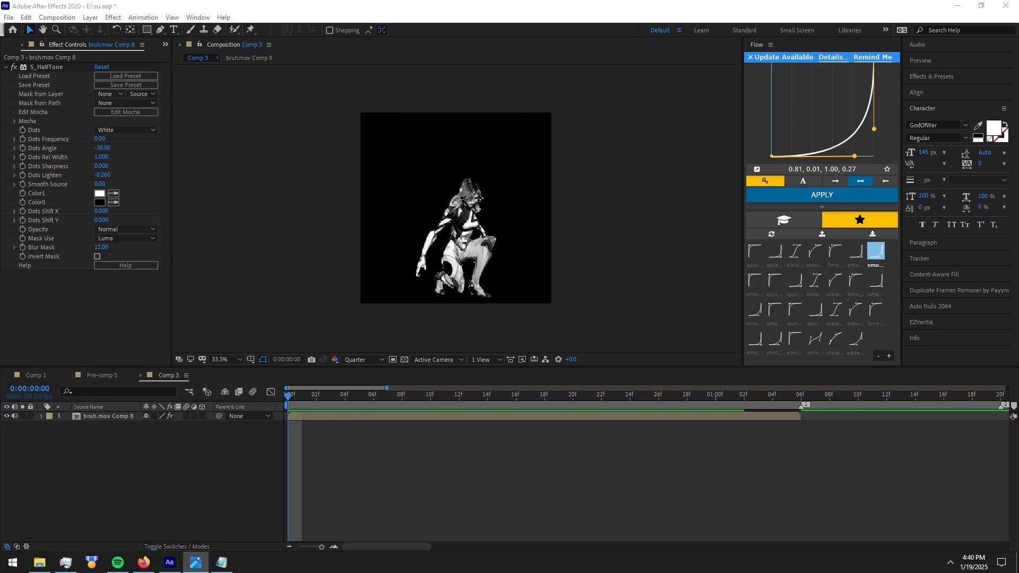
click(306, 414)
key(ctrl+space)
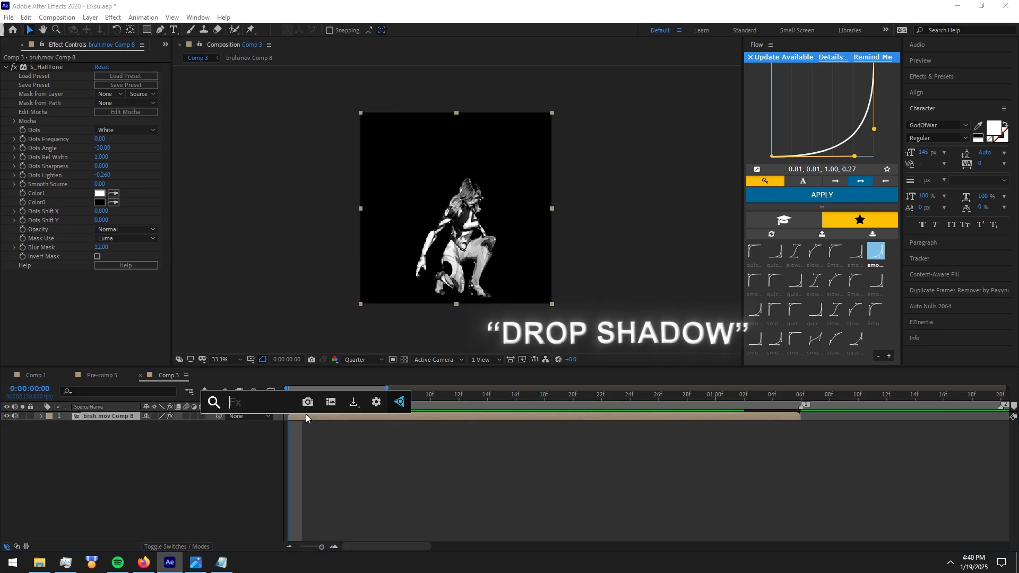
text(drop)
key(Return)
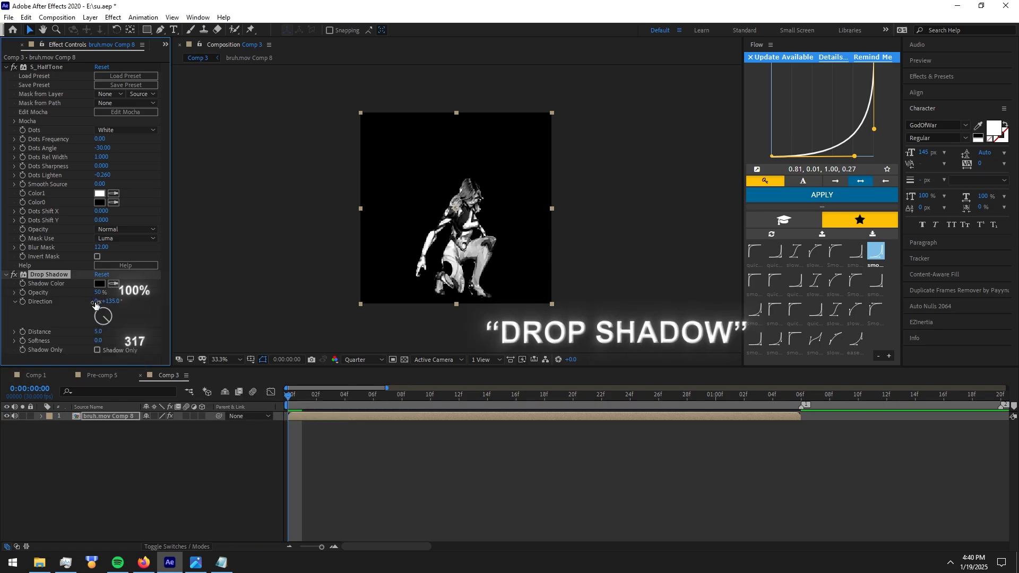
drag(99, 296, 248, 293)
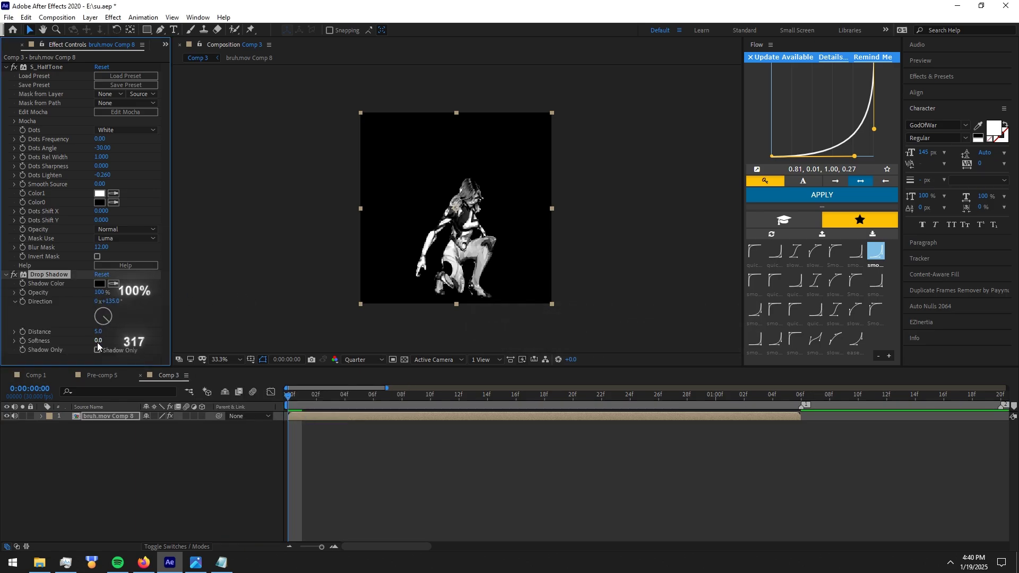
drag(98, 342, 118, 342)
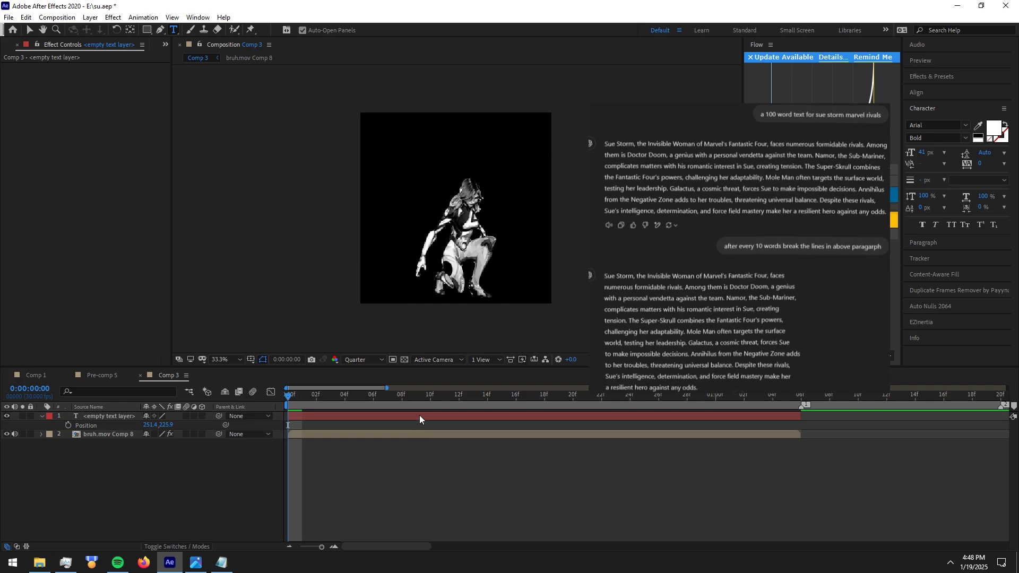
Create a text layer in Comp 3 and paste the copied Sue Storm paragraph into it
double_click(419, 415)
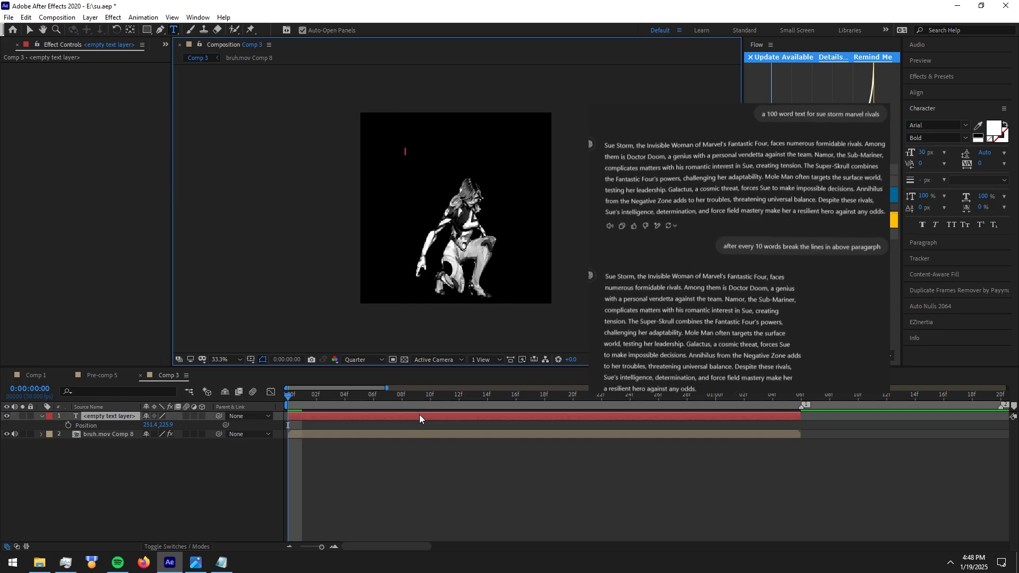
text(Sue Storm, the Invisible Woman of Marvel's Fantastic Four, faces numerous formidable rivals. Among them is Doctor Doom, a genius with a personal vendetta against the team. Namor, the Sub-Mariner, complicates matters with his romantic interest in Sue, creating tension. The Super-Skrull combines the Fantastic Four's powers, challenging her adaptability. Mole Man often targets the surface world, testing her leadership. Galactus, a cosmic threat, forces Sue to make impossible decisions. Annihilus from the Negative Zone adds to her troubles, threatening universal balance. Despite these rivals, Sue's intelligence, determination, and force field mastery make her a resilient hero against any odds.)
click(400, 498)
click(390, 419)
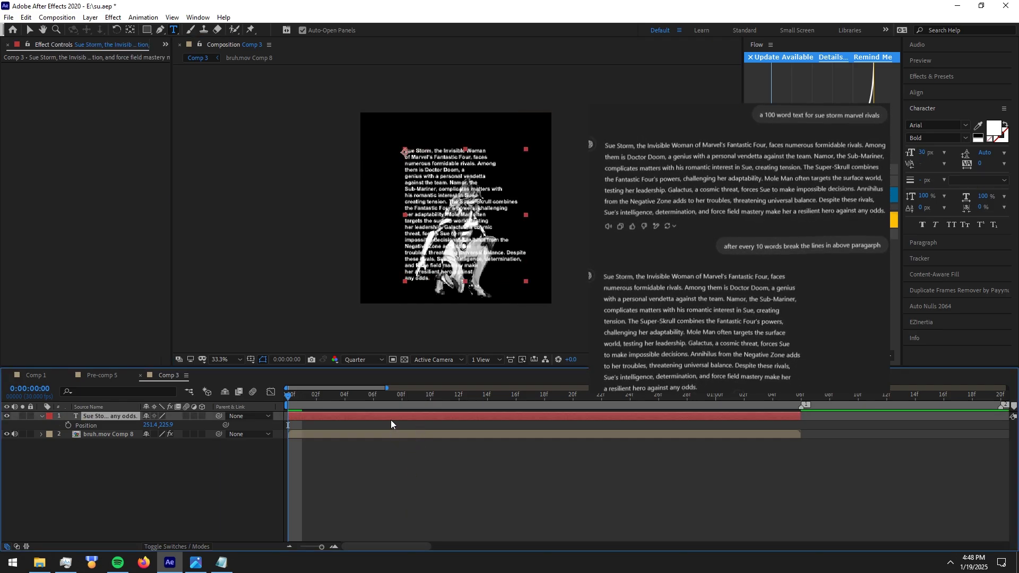
Align the text to the composition's left edge, offset to X position 27.5, and stack its layer beneath the figure layer
click(921, 92)
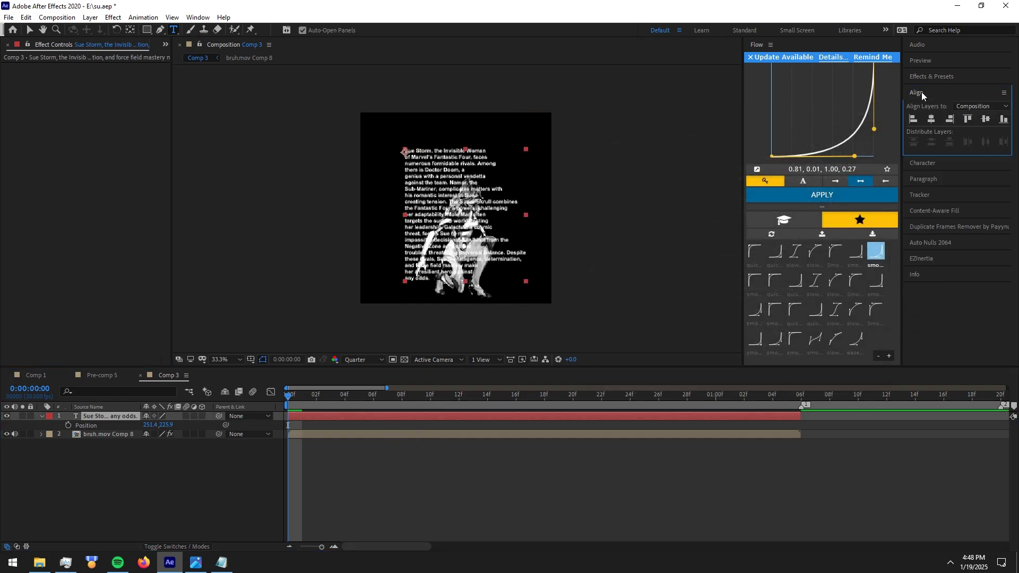
click(912, 119)
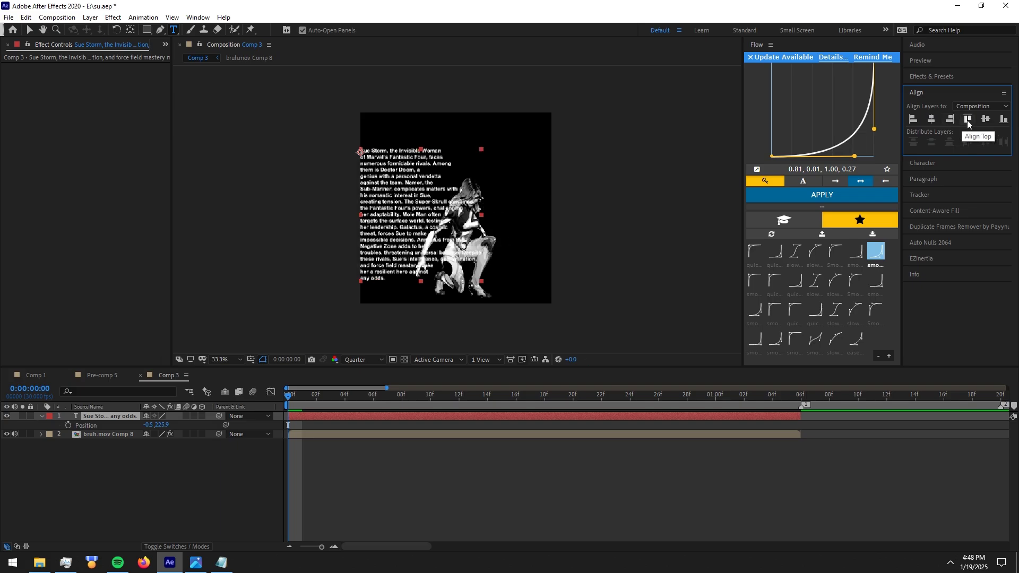
click(377, 417)
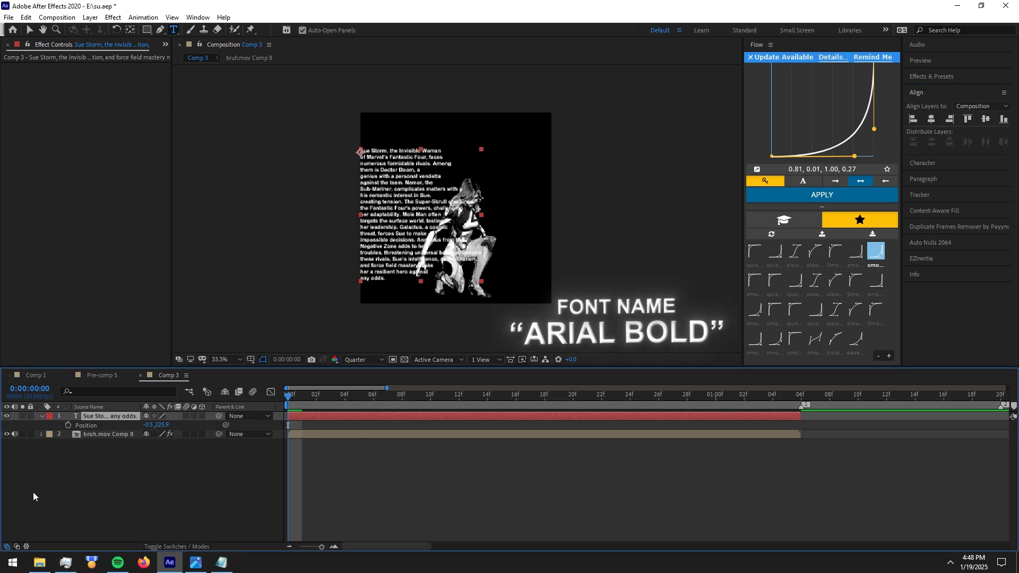
drag(149, 424, 160, 425)
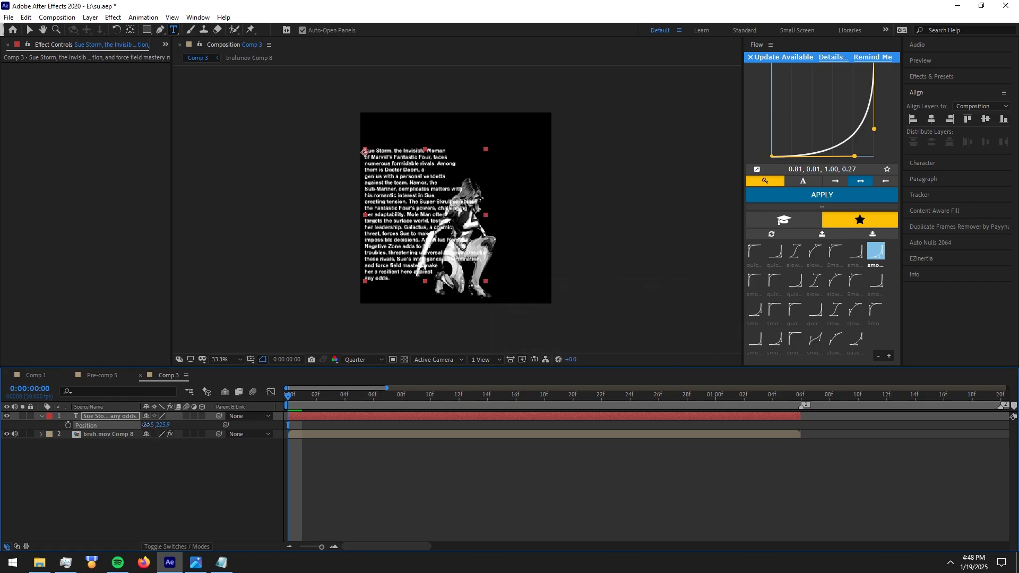
drag(99, 419, 100, 443)
click(325, 417)
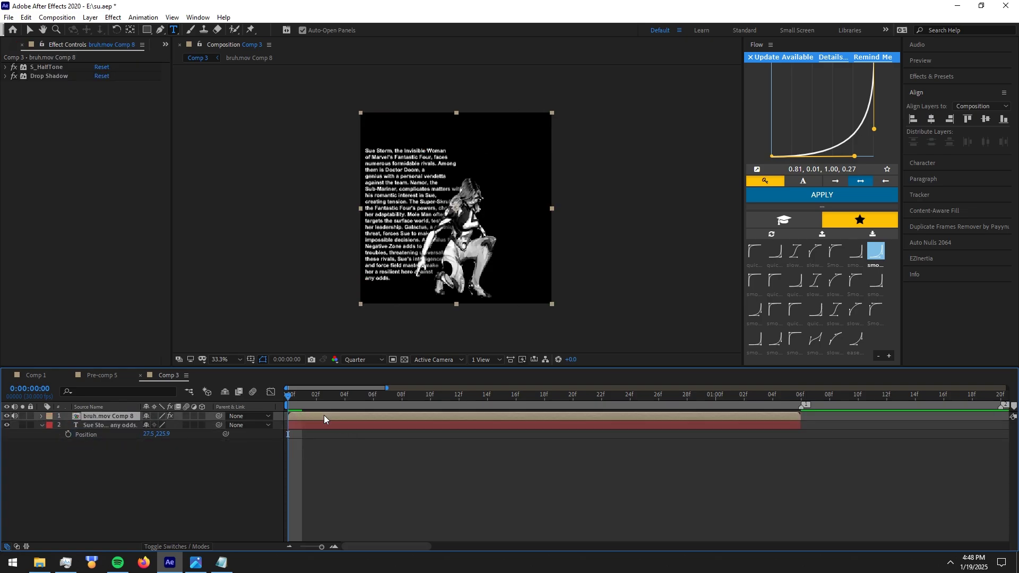
Apply the Deep Glow effect to the paragraph text layer
click(310, 428)
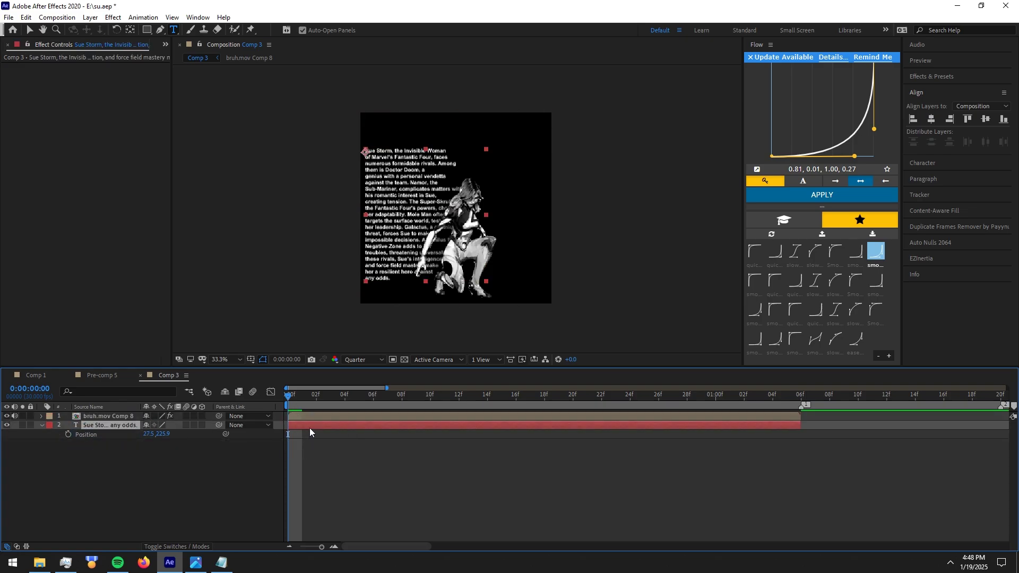
key(alt+Tab)
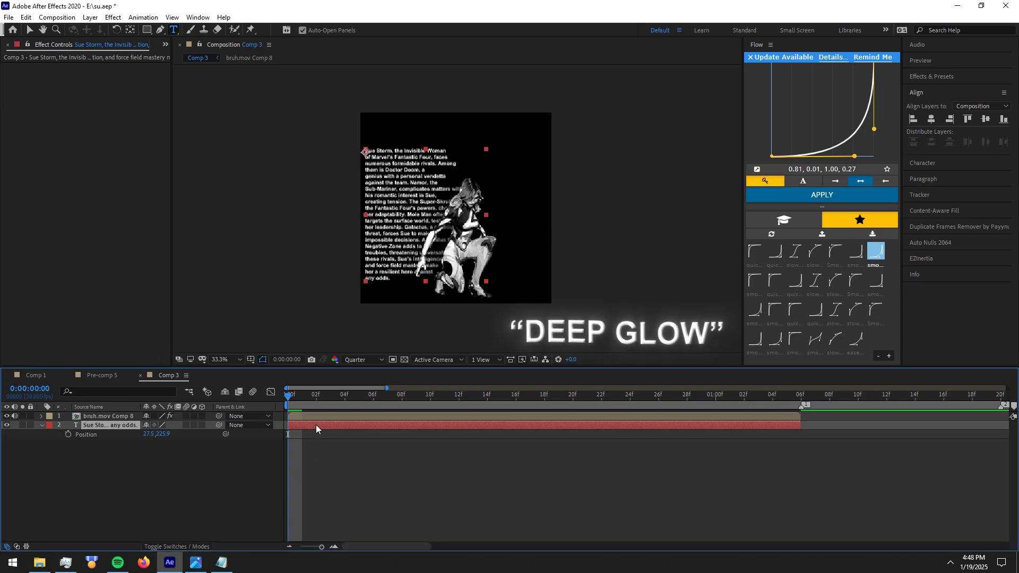
key(ctrl+space)
text(deep)
key(Return)
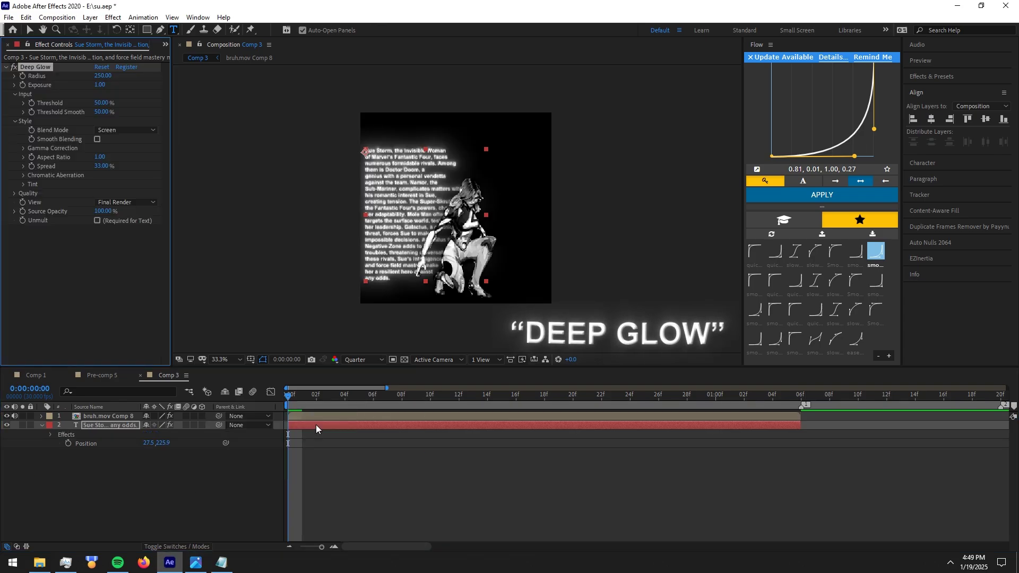
Enable Unmult for the text's Deep Glow and set its radius to 75
click(97, 221)
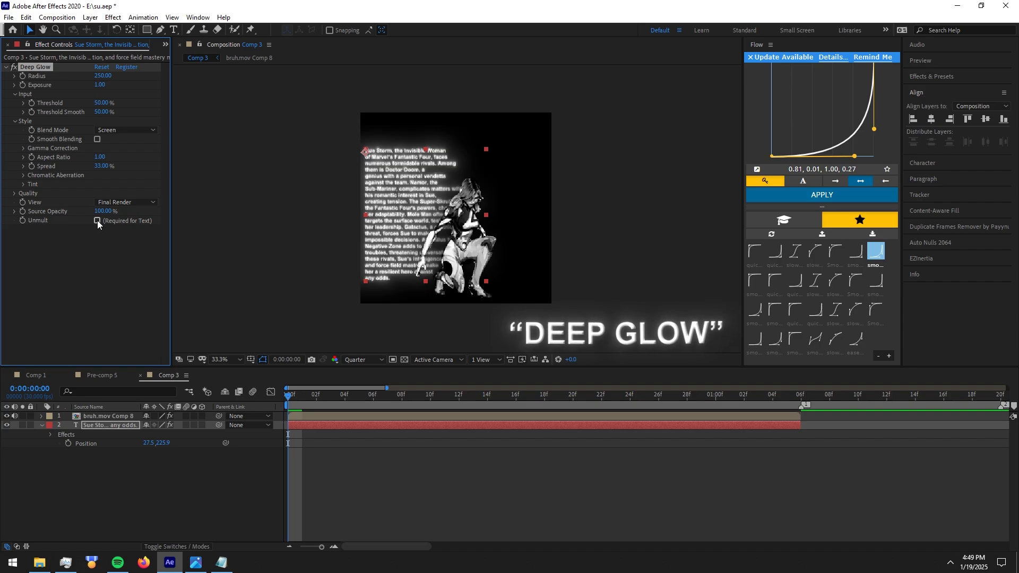
click(101, 76)
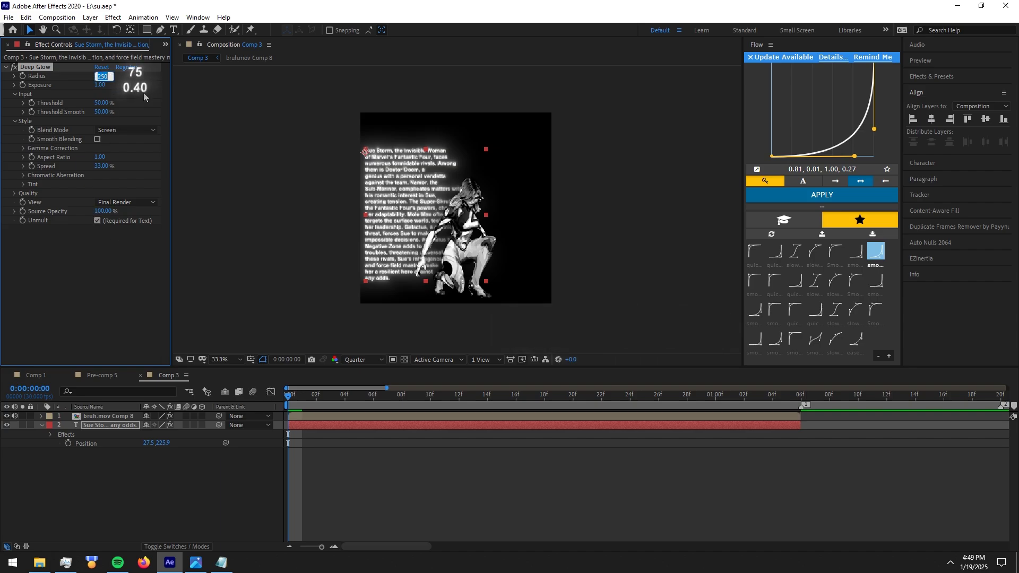
text(75)
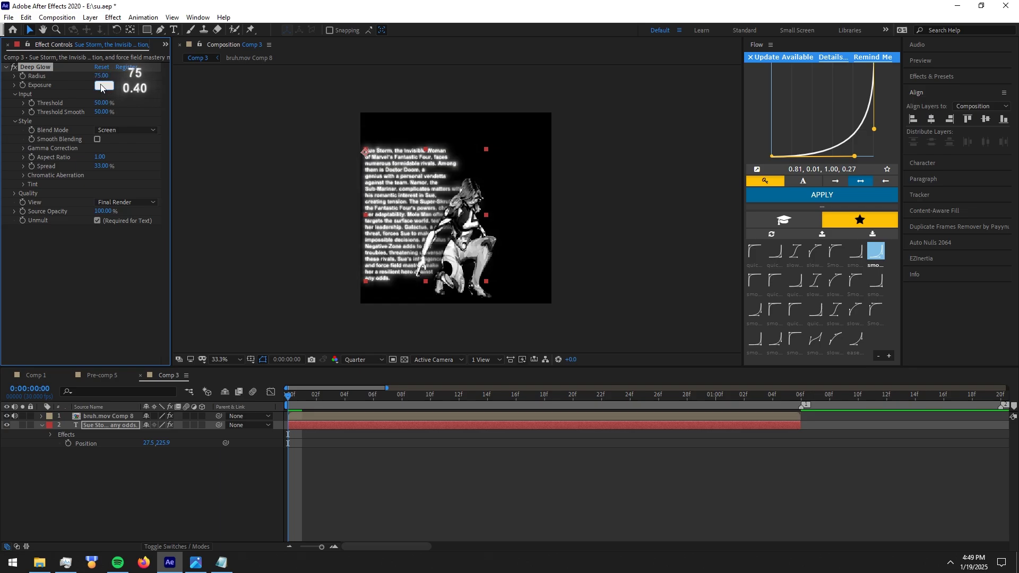
Set the exposure of the paragraph text's Deep Glow to 0.40
key(Return)
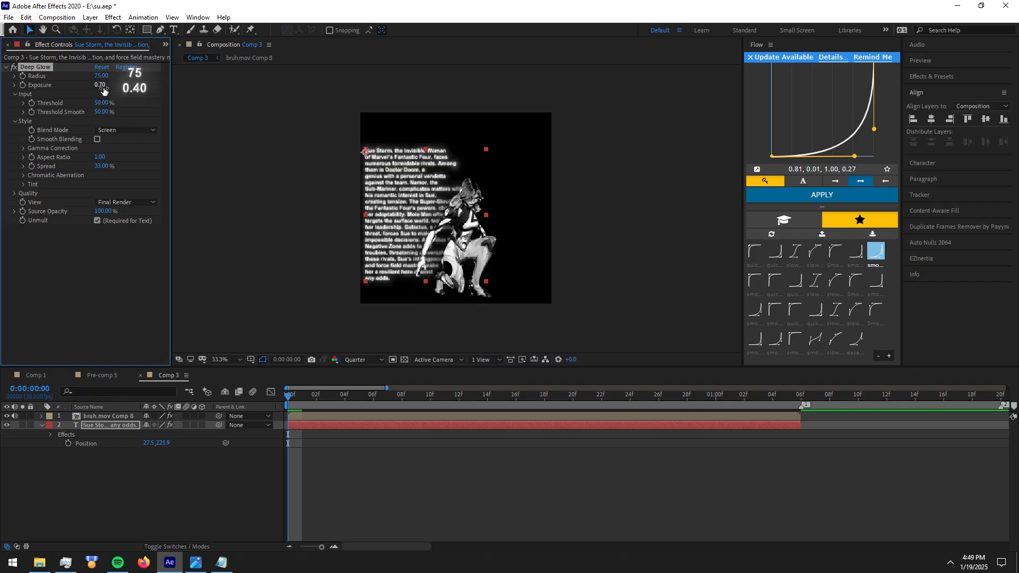
click(101, 86)
text(0.4)
key(Return)
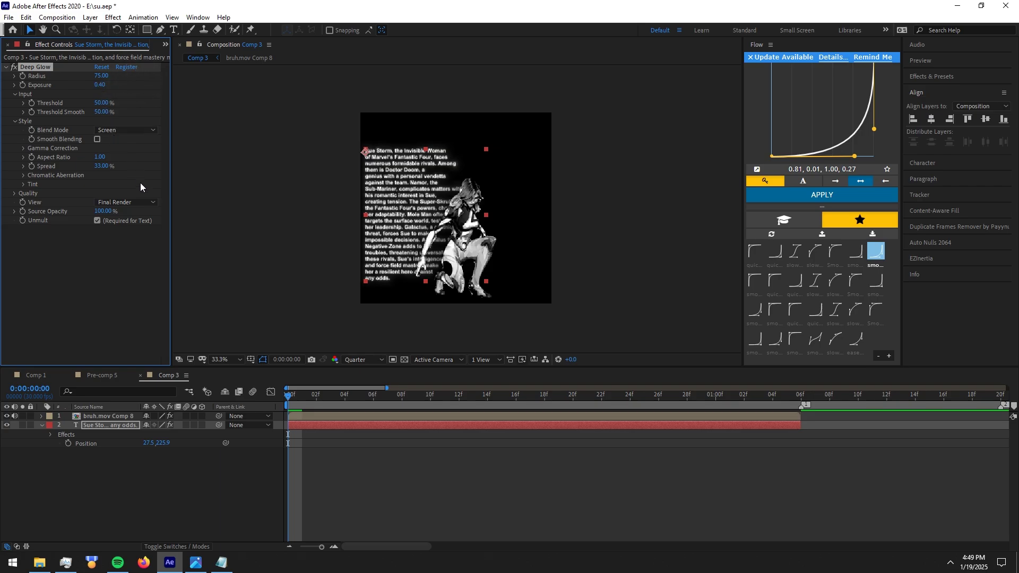
Apply the Drop Shadow effect to the paragraph text layer
click(307, 429)
key(ctrl+space)
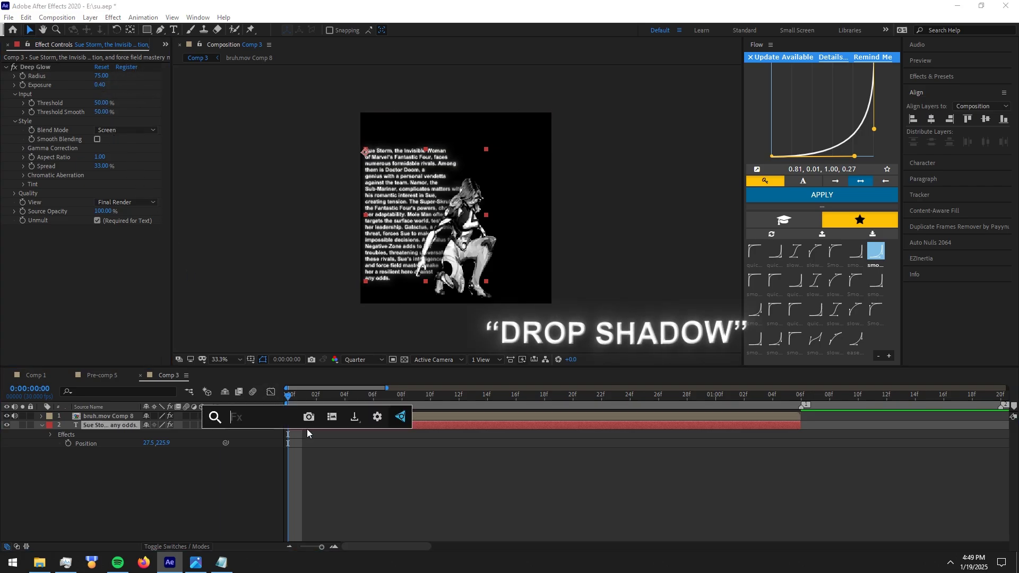
text(drop)
key(Return)
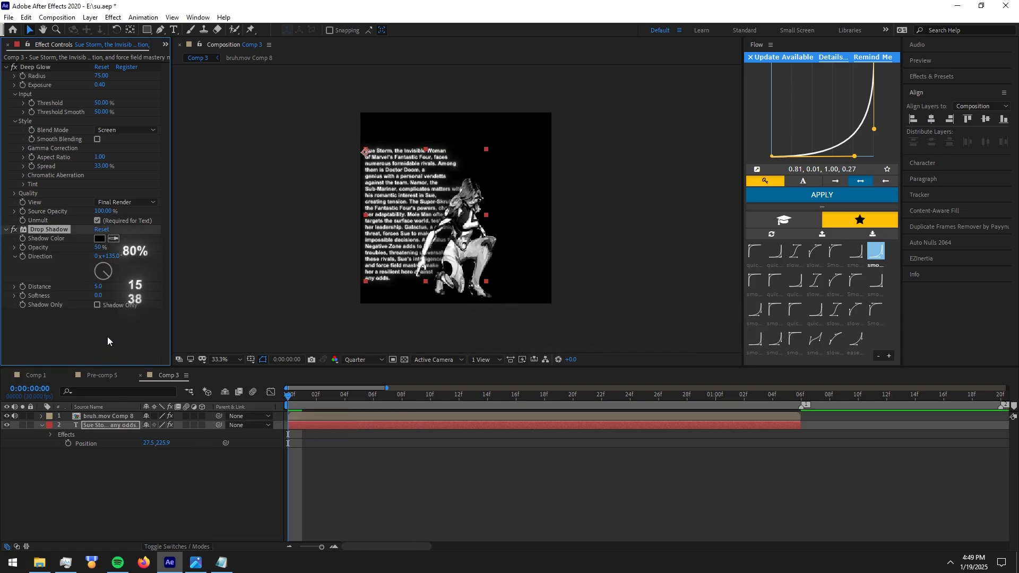
Set the drop shadow's opacity to 80%, distance to 15 and softness to 38, and collapse both effects' settings
drag(100, 289, 102, 288)
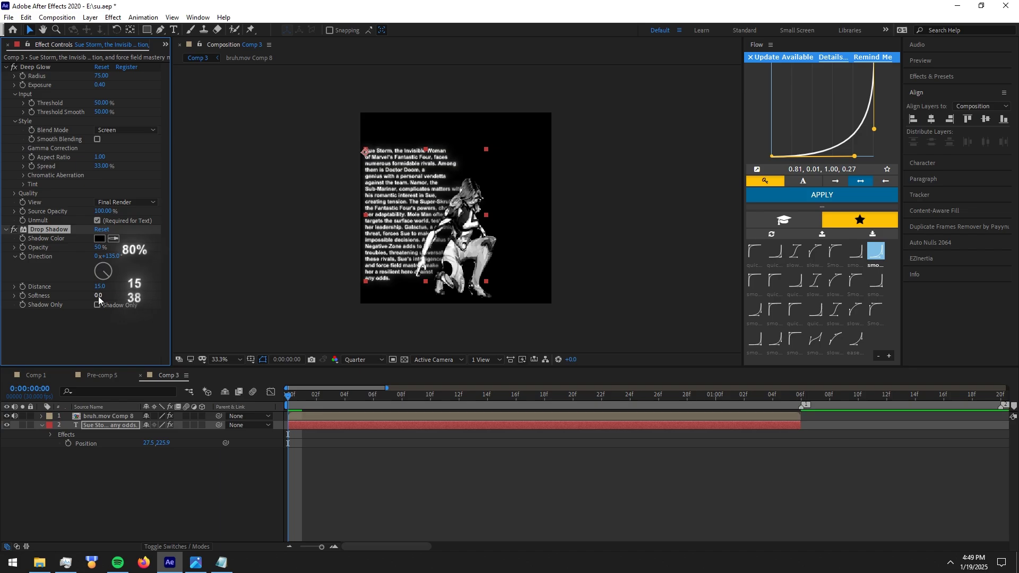
drag(99, 295, 108, 296)
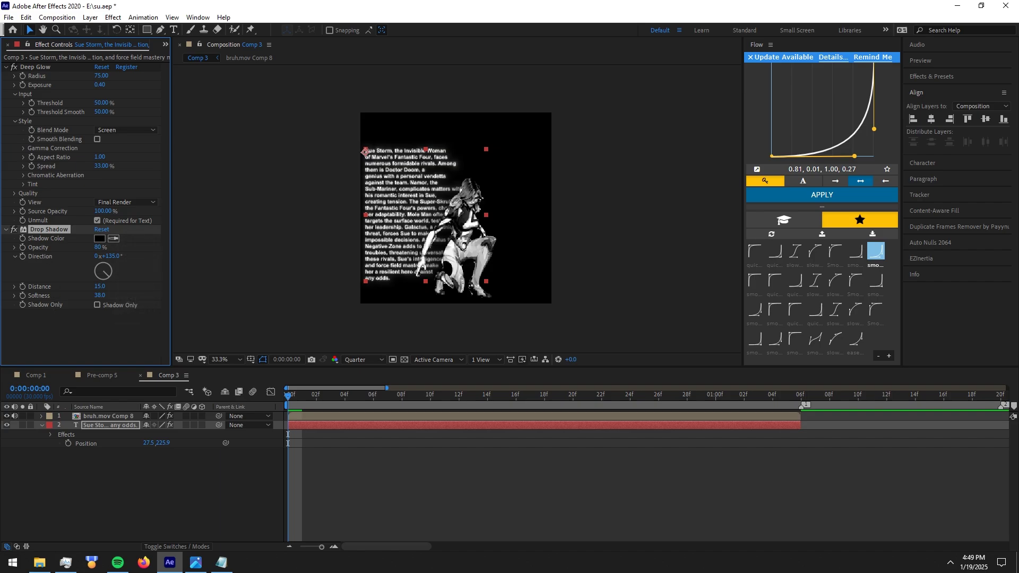
click(7, 67)
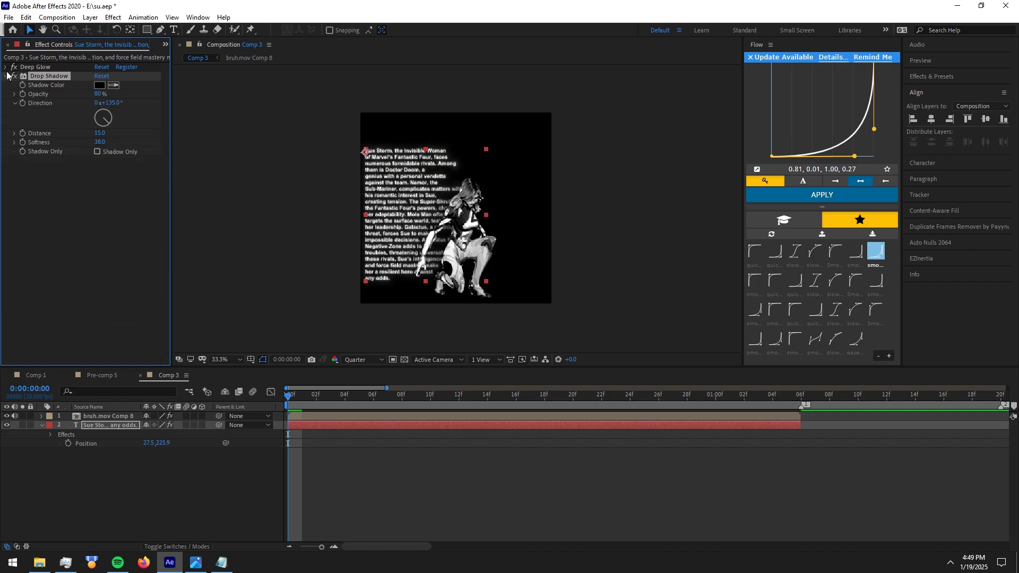
click(7, 77)
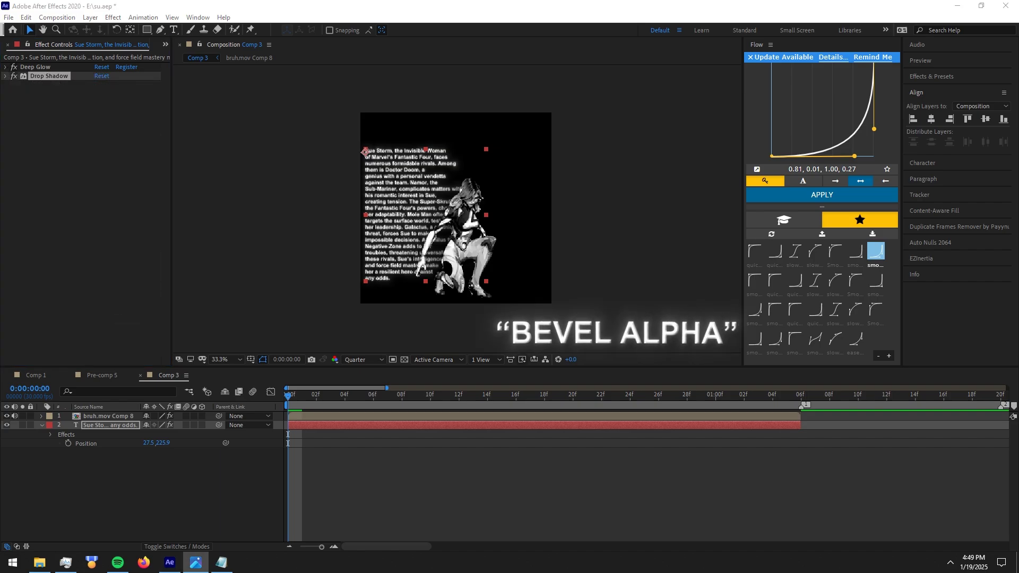
Apply the Bevel Alpha effect to the paragraph text layer
click(327, 425)
key(ctrl+space)
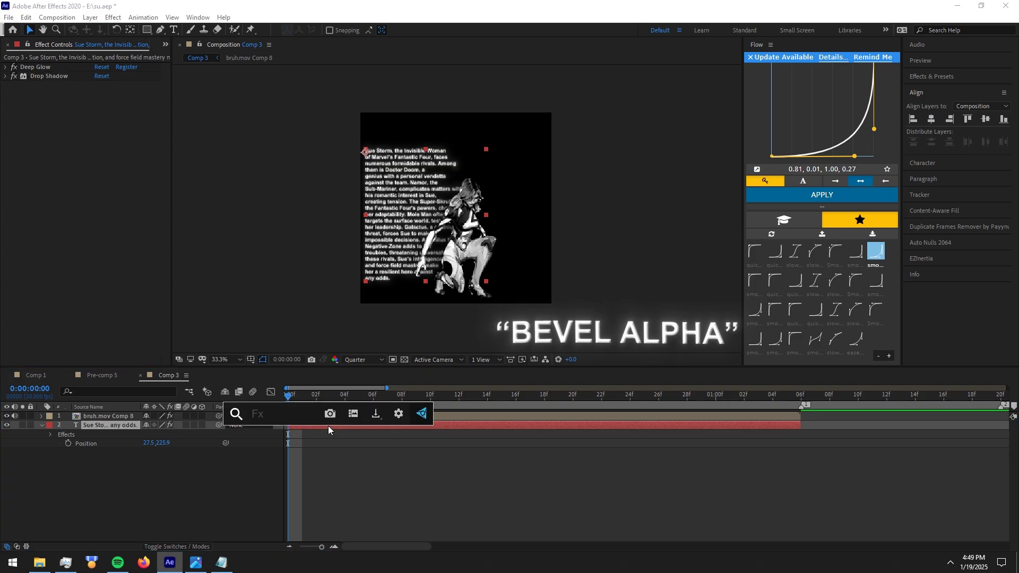
text(bevel)
key(Return)
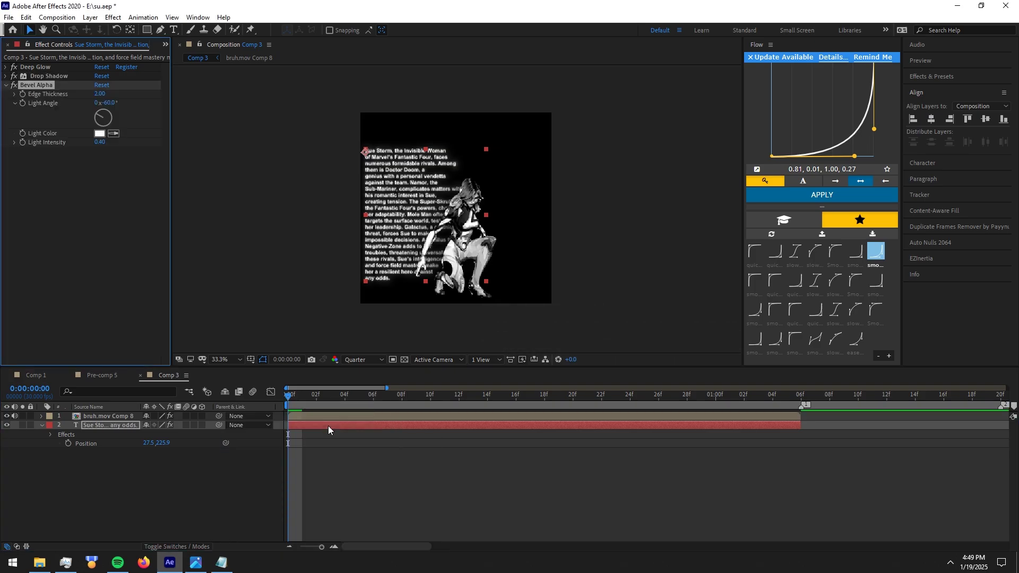
Move Bevel Alpha above Deep Glow in the effect order and set its edge thickness to 3.20
drag(48, 87, 49, 66)
click(99, 76)
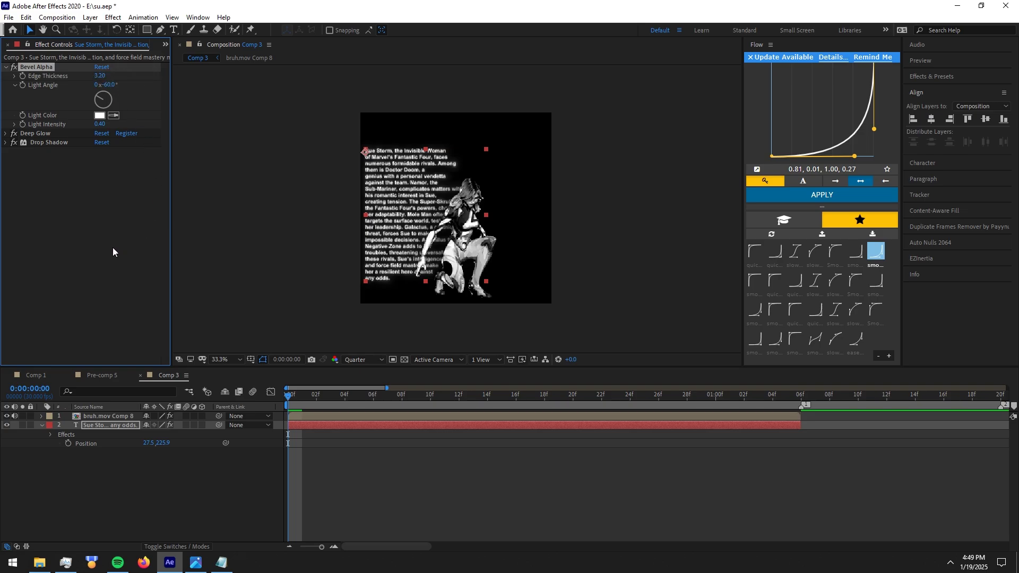
click(380, 473)
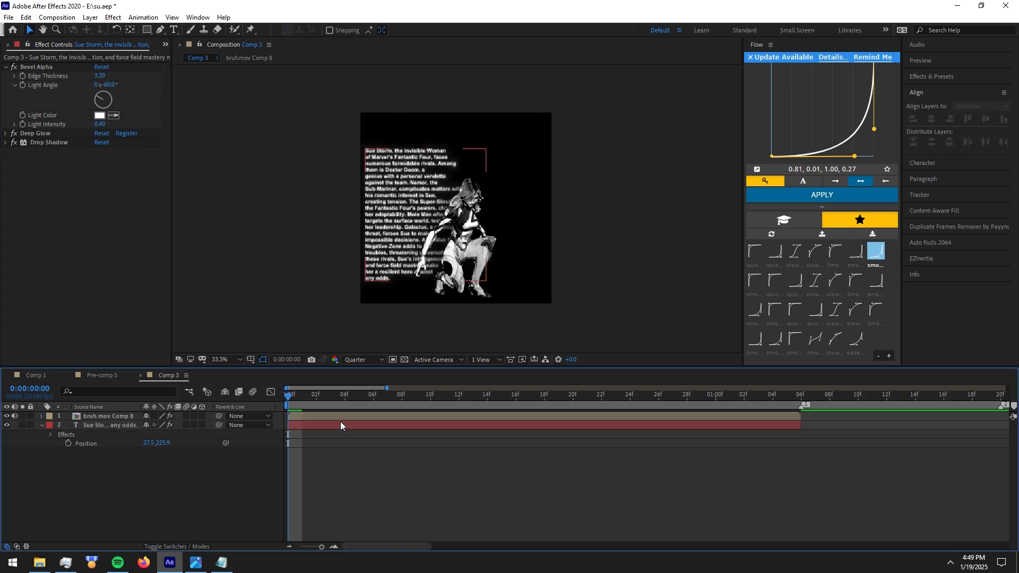
click(6, 66)
Apply Turbulent Displace to the paragraph text with amount 3 and size 90
click(305, 425)
key(ctrl+space)
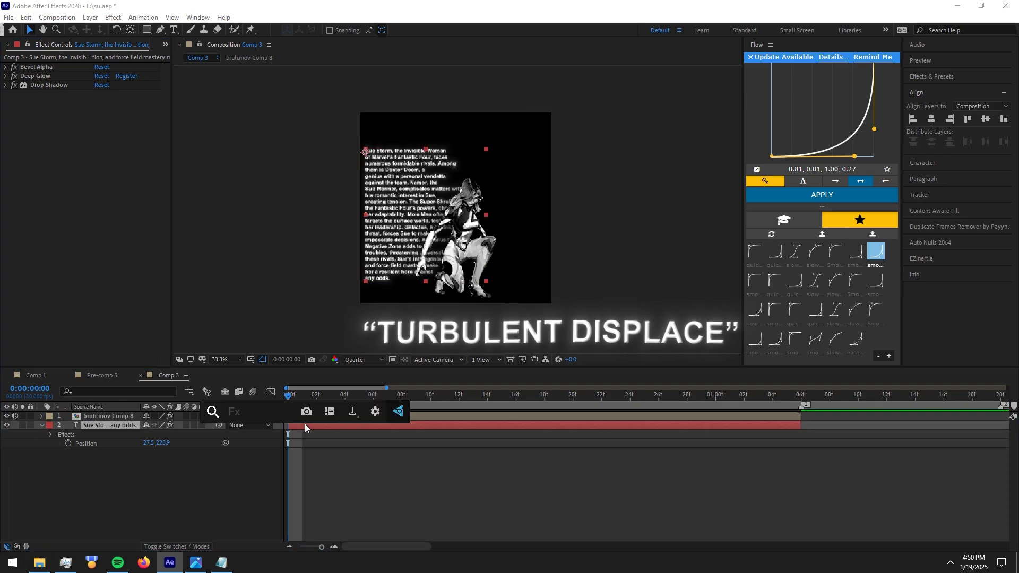
text(turb)
key(Return)
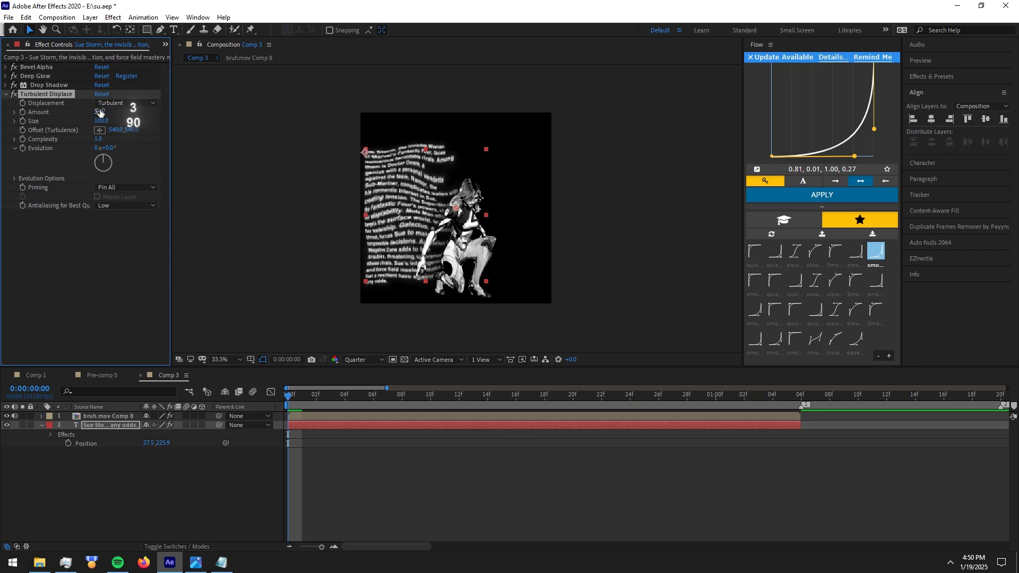
key(Tab)
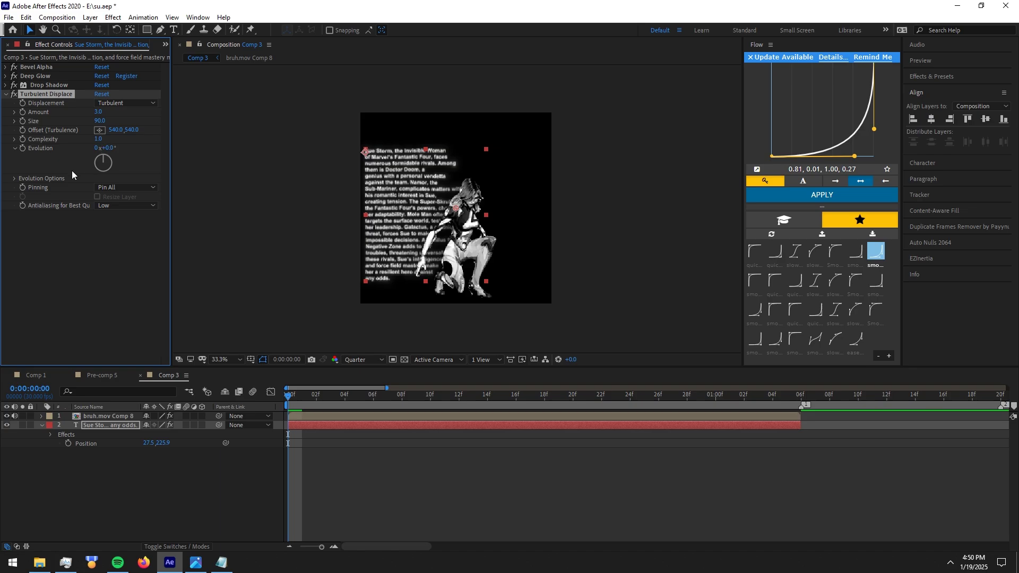
Add the expression time*8 to the Random Seed of the text's Turbulent Displace, and collapse the layer's properties
alt+click(14, 179)
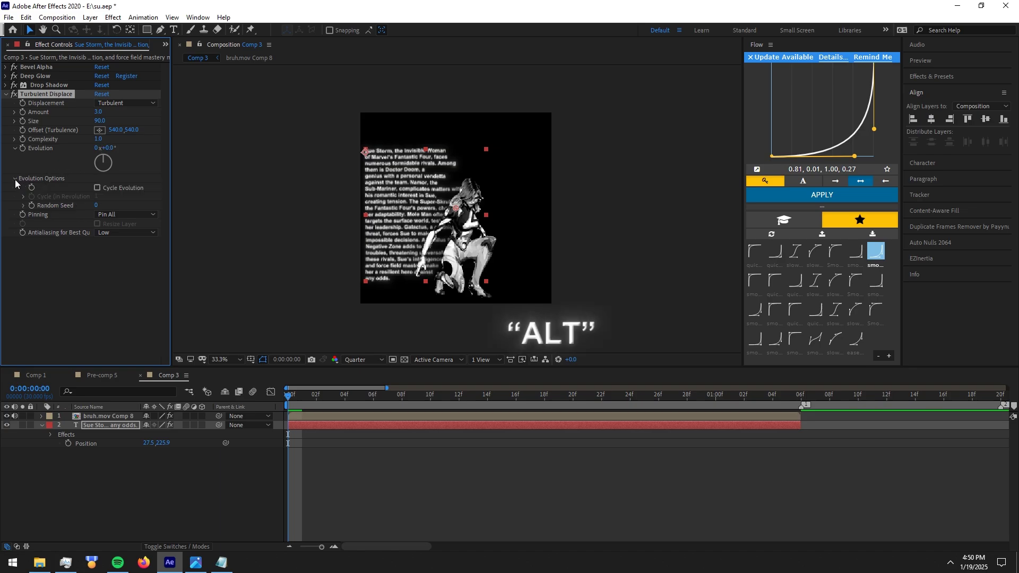
alt+click(31, 206)
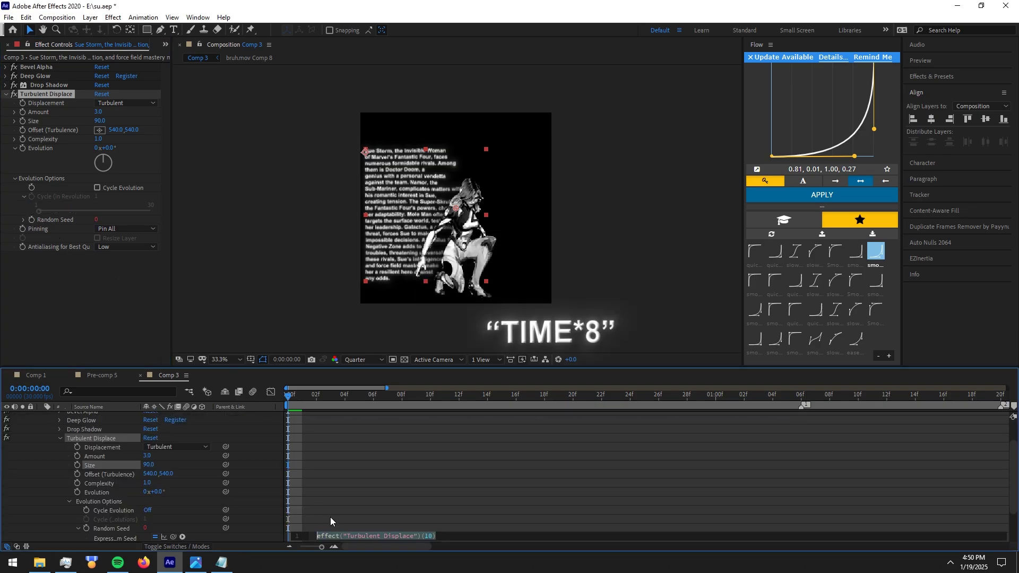
text(time)
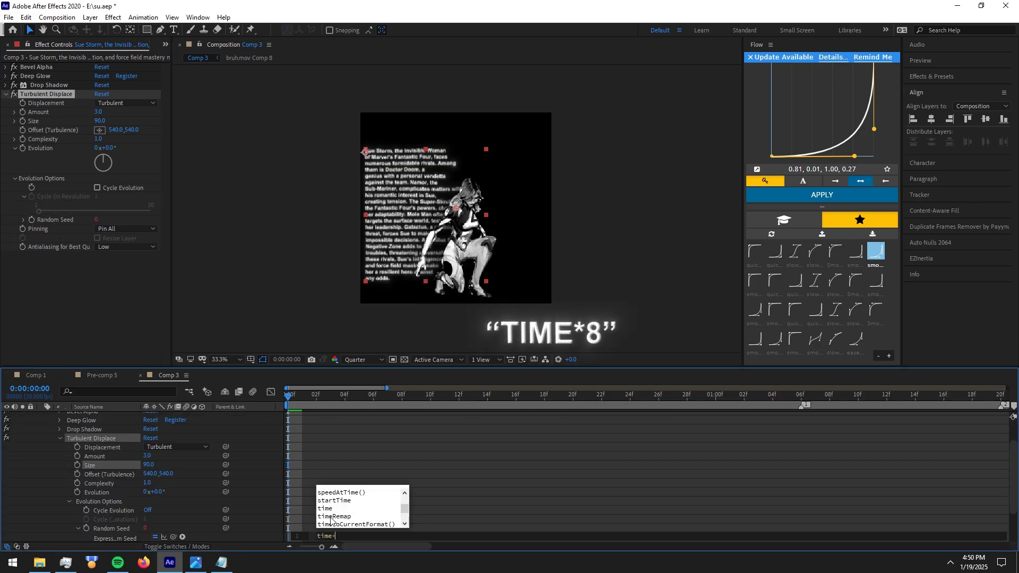
text(*8)
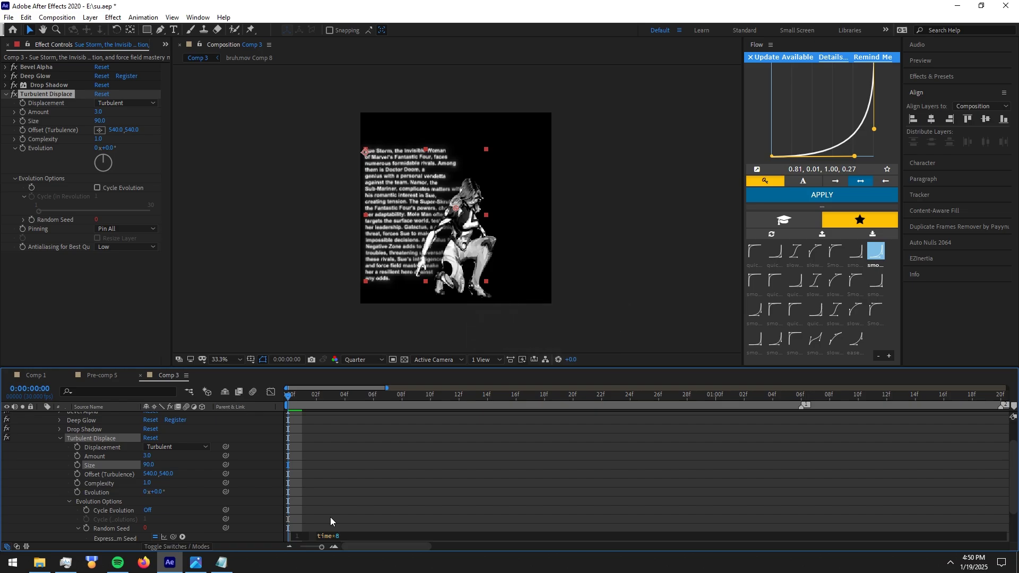
click(330, 517)
scroll(51, 417, up, 3)
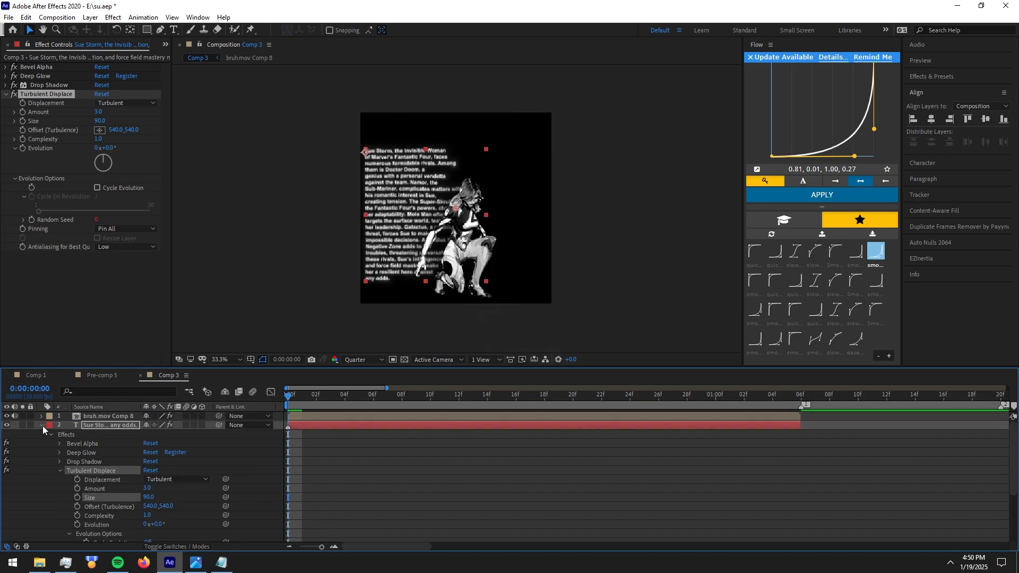
click(41, 425)
Set the composition's preview resolution to Half and play back the jittering text
drag(290, 396, 318, 397)
double_click(360, 424)
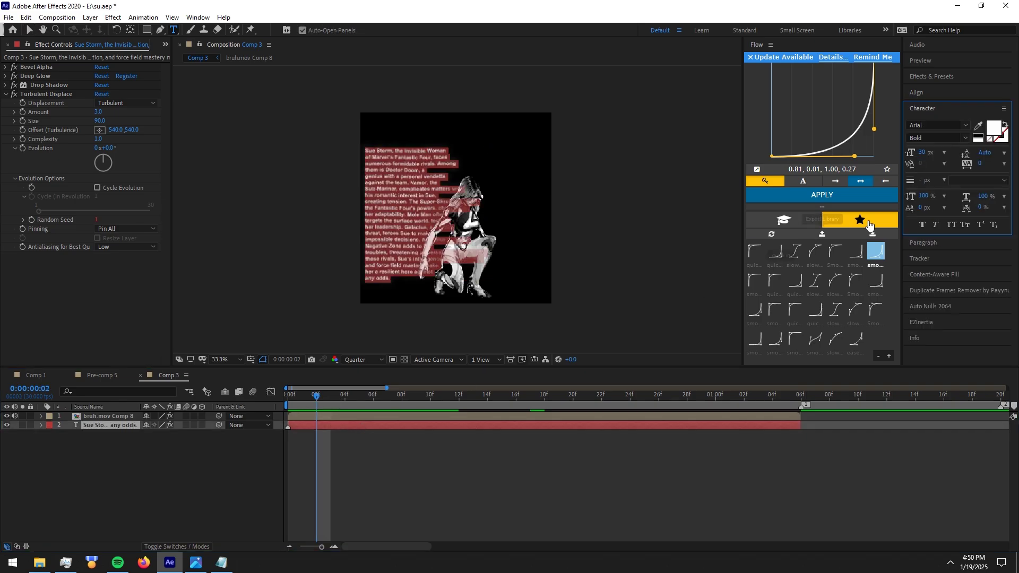
click(470, 499)
click(348, 360)
click(355, 395)
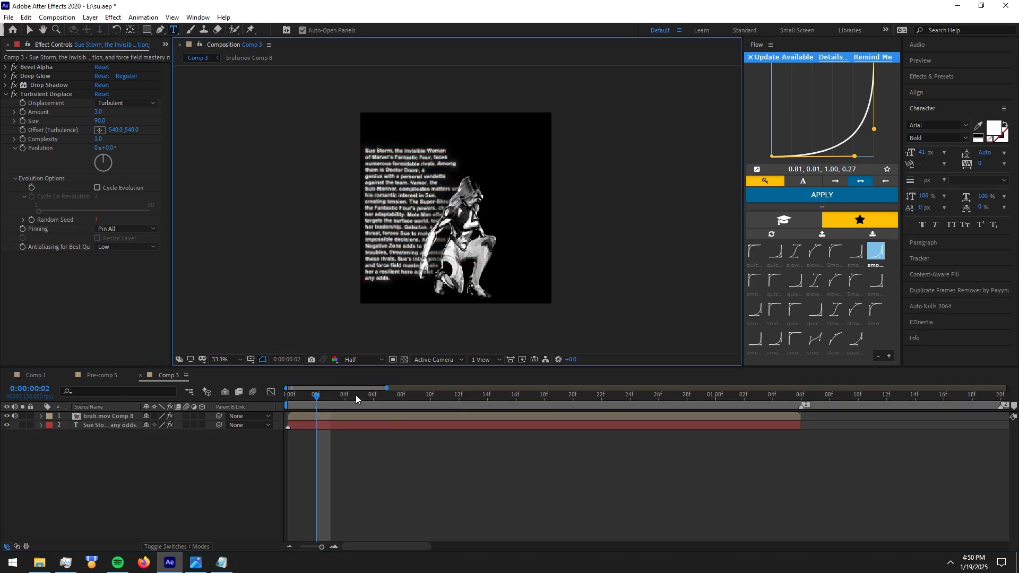
drag(325, 396, 341, 396)
key(space)
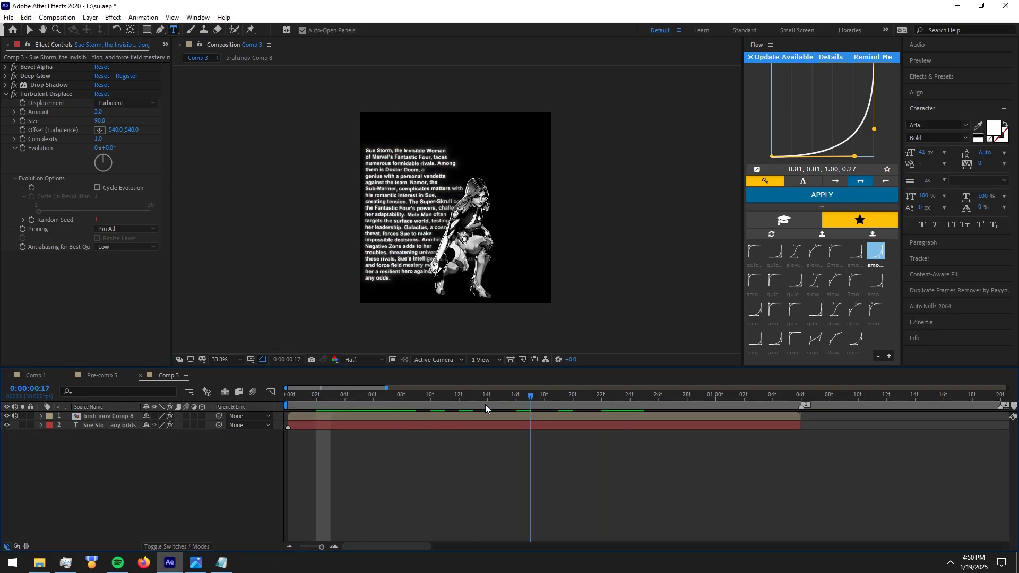
Apply the Fade Up Words preset to the paragraph text at the first frame and preview the word-by-word reveal
click(336, 425)
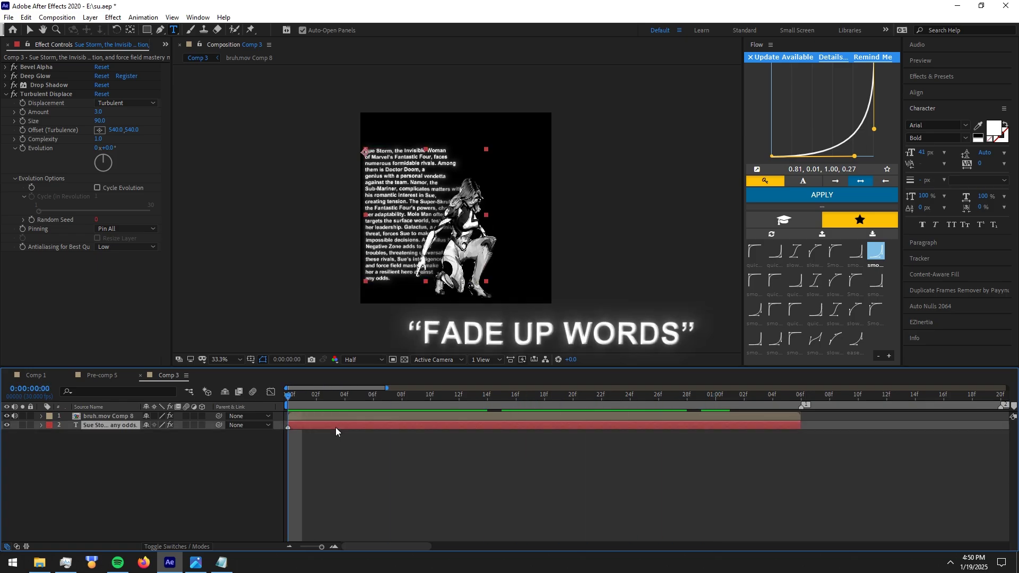
key(ctrl+space)
text(fad)
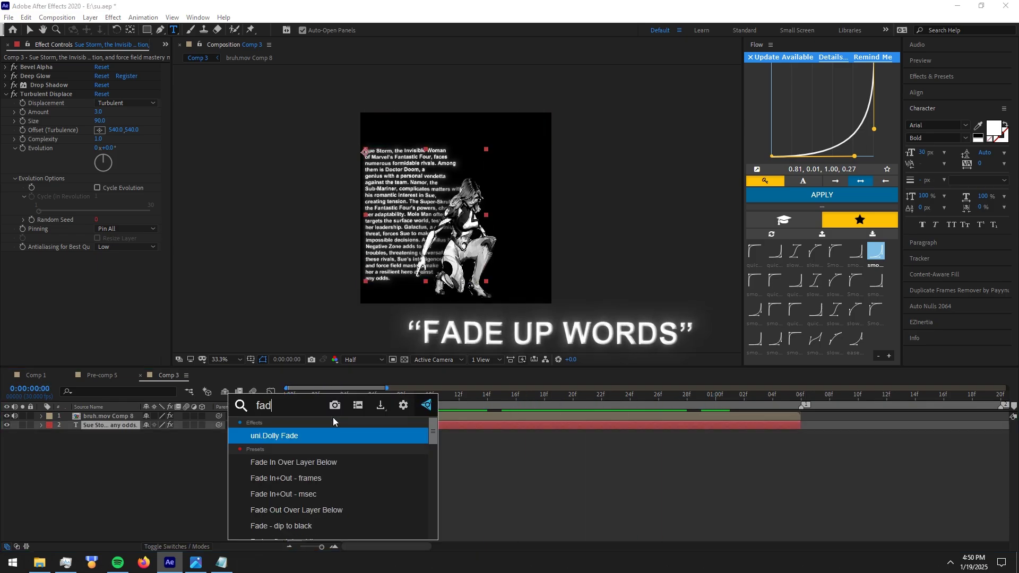
text(e up)
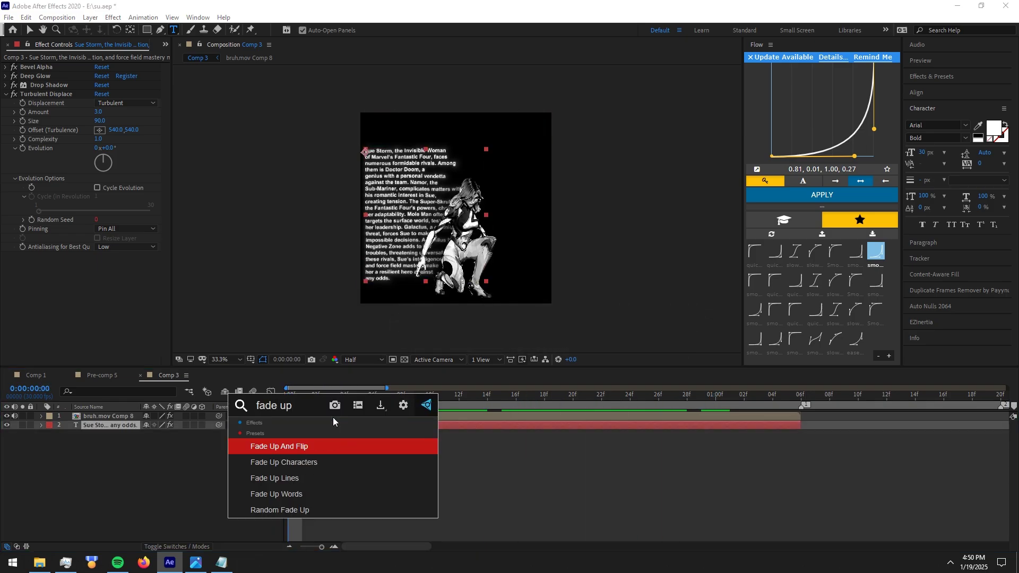
key(Down)
key(Down)
key(Down)
key(Return)
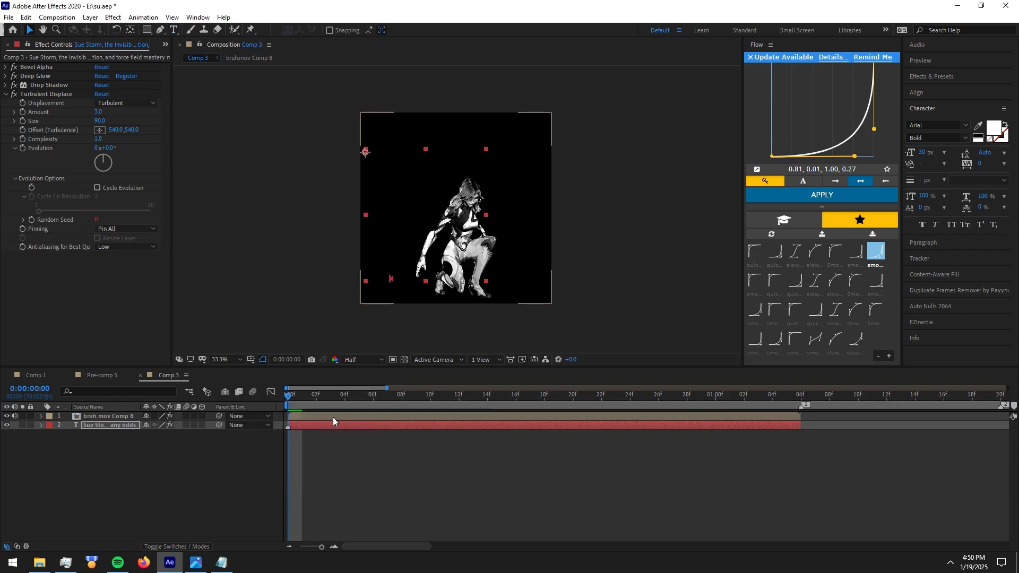
key(v)
drag(297, 396, 500, 396)
key(space)
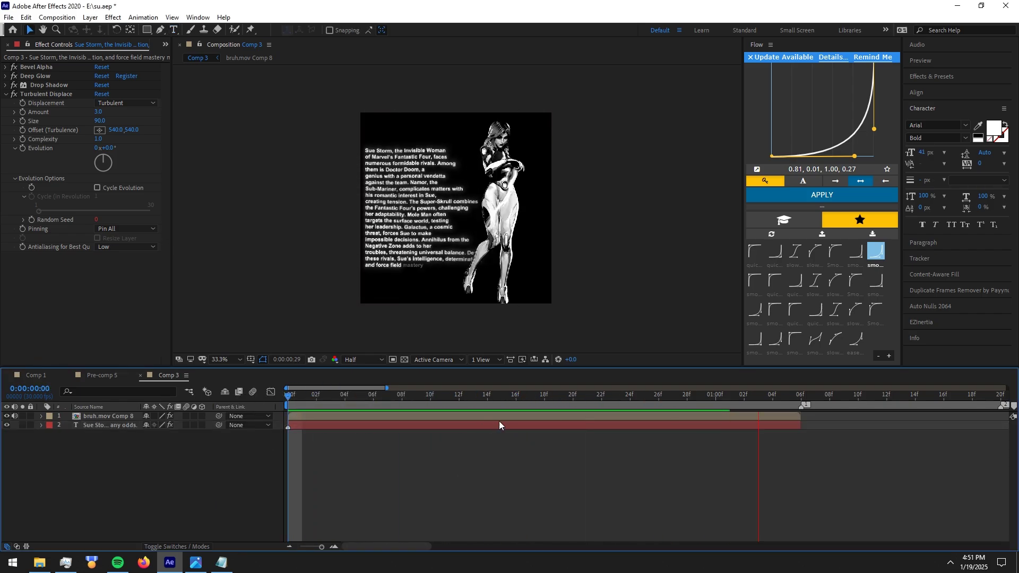
Move the last Range Selector Start keyframe of the paragraph to frame 28 and replay the reveal from the beginning
click(544, 396)
click(542, 424)
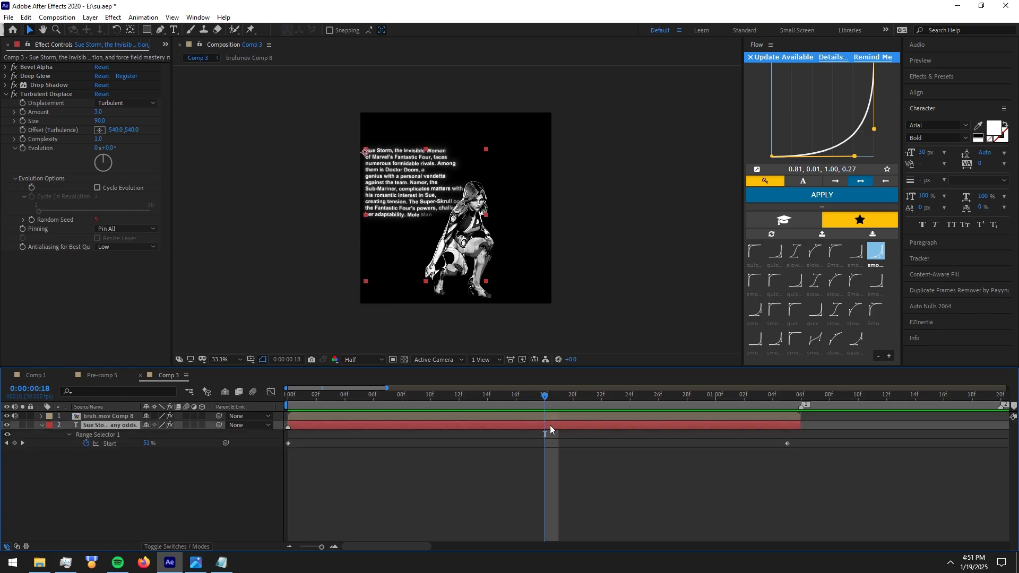
drag(564, 402, 687, 400)
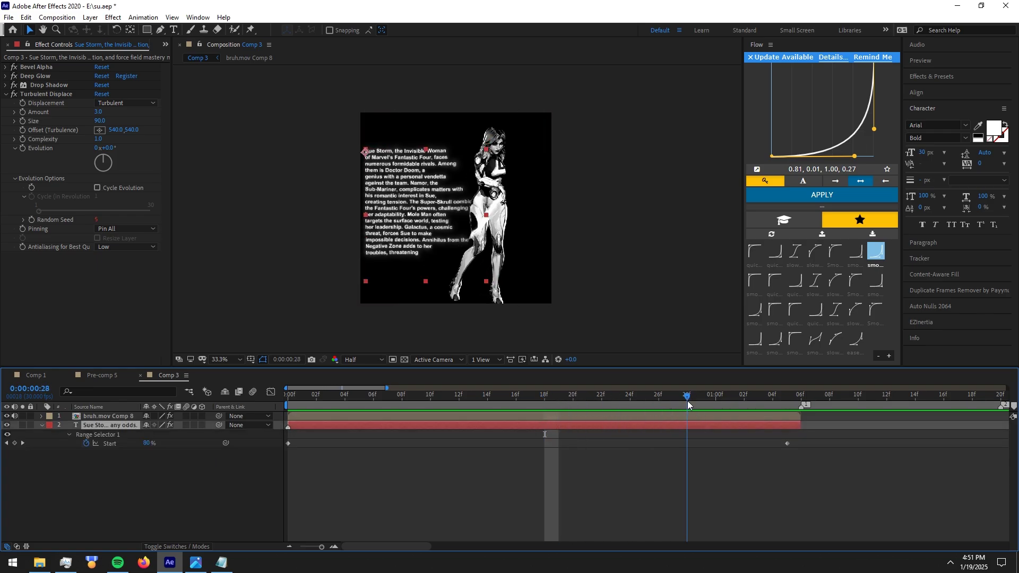
drag(725, 443, 692, 442)
key(Home)
key(space)
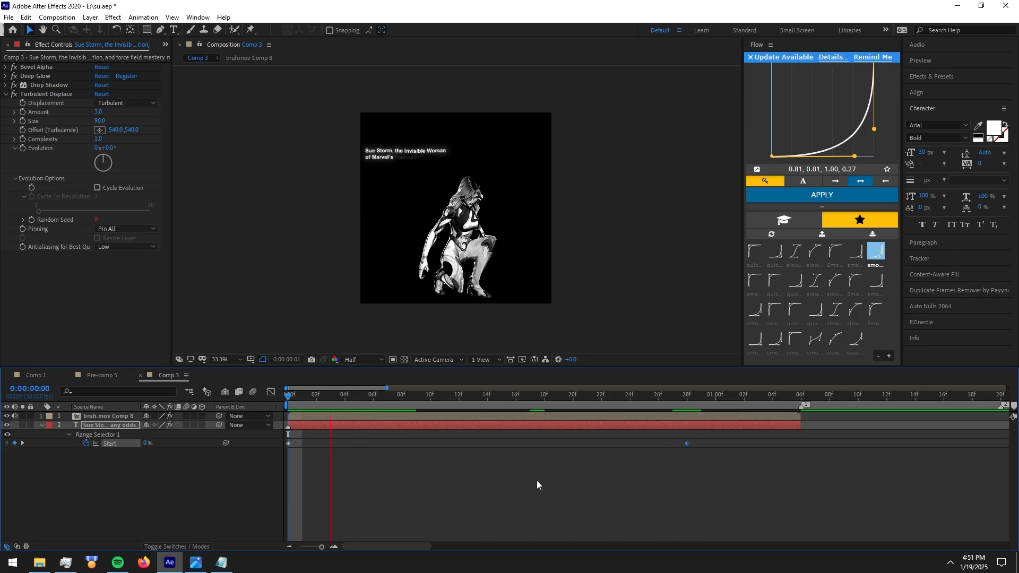
Duplicate the paragraph text layer at frame 11 and replace the copy's text with INVISIBLE
mouse_move(447, 400)
mouse_down()
mouse_move(609, 399)
mouse_move(441, 396)
mouse_up()
key(ctrl+d)
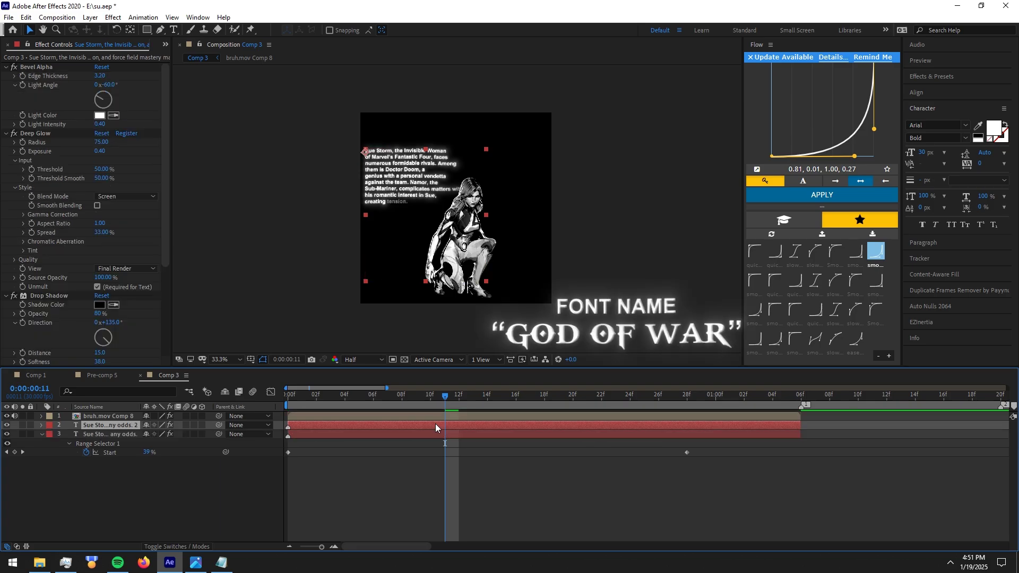
double_click(435, 424)
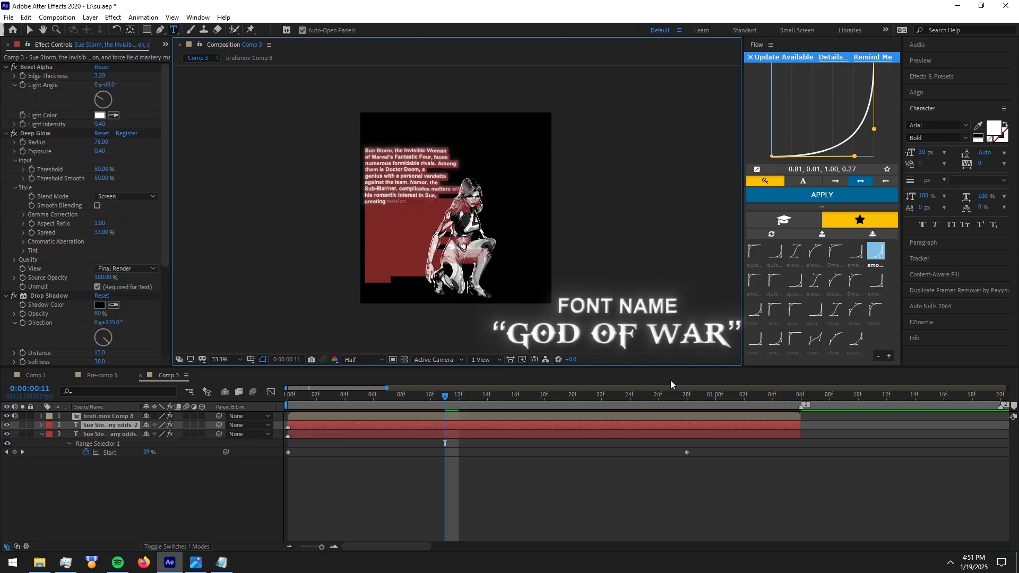
text(INVISIBLE)
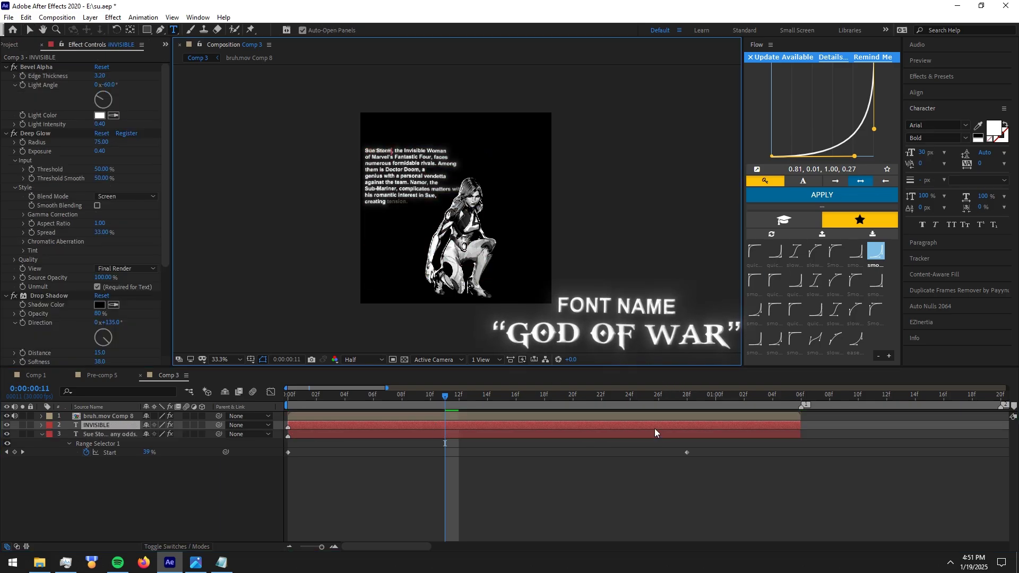
Move the INVISIBLE text layer above the paragraph, to position 27.5, 97.9
click(308, 425)
key(p)
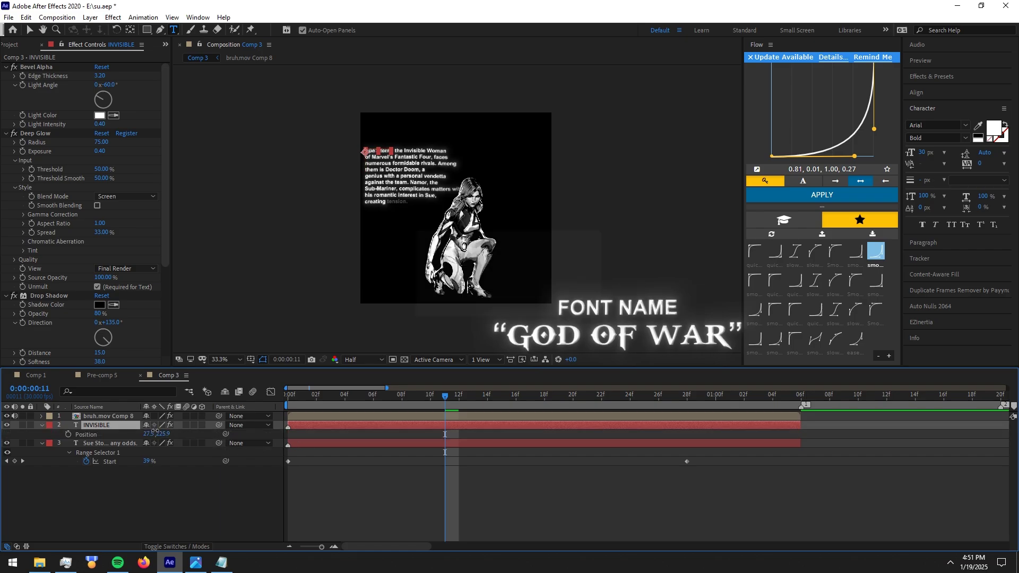
drag(156, 433, 88, 434)
Set the INVISIBLE title in the GodOfWar font at 57 px and move it to position 14.5, 97.9
double_click(383, 426)
click(934, 125)
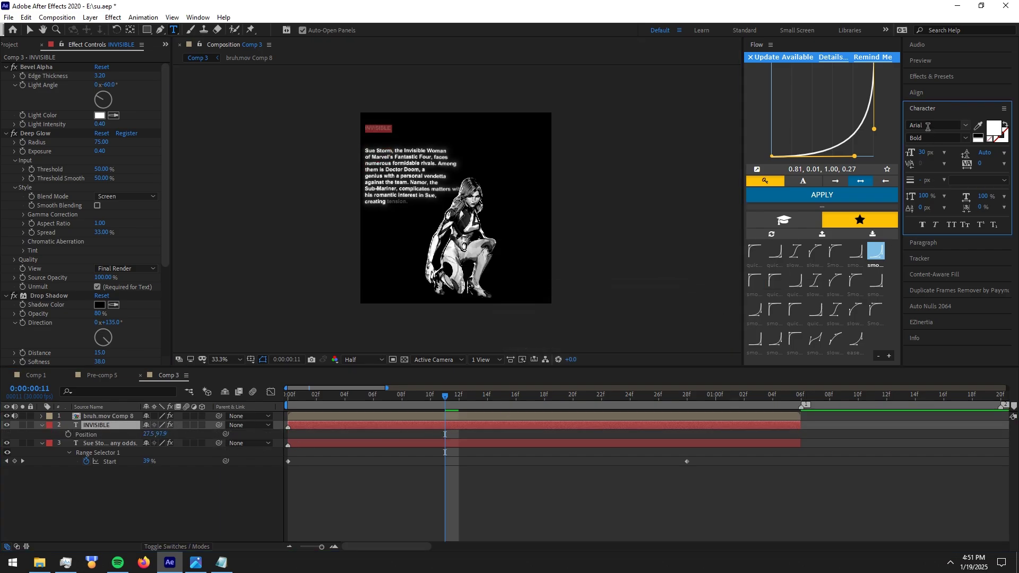
text(god of)
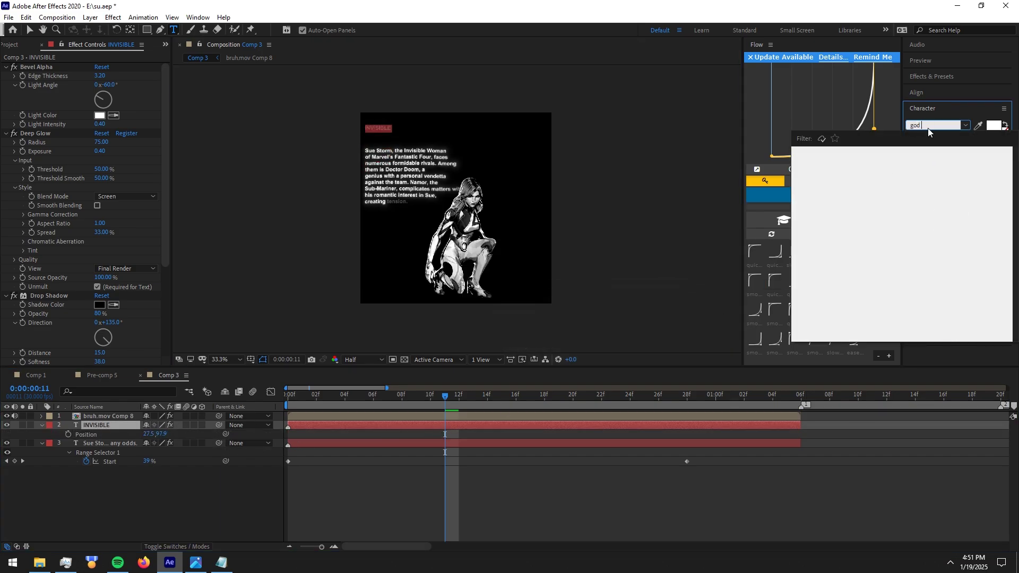
key(Return)
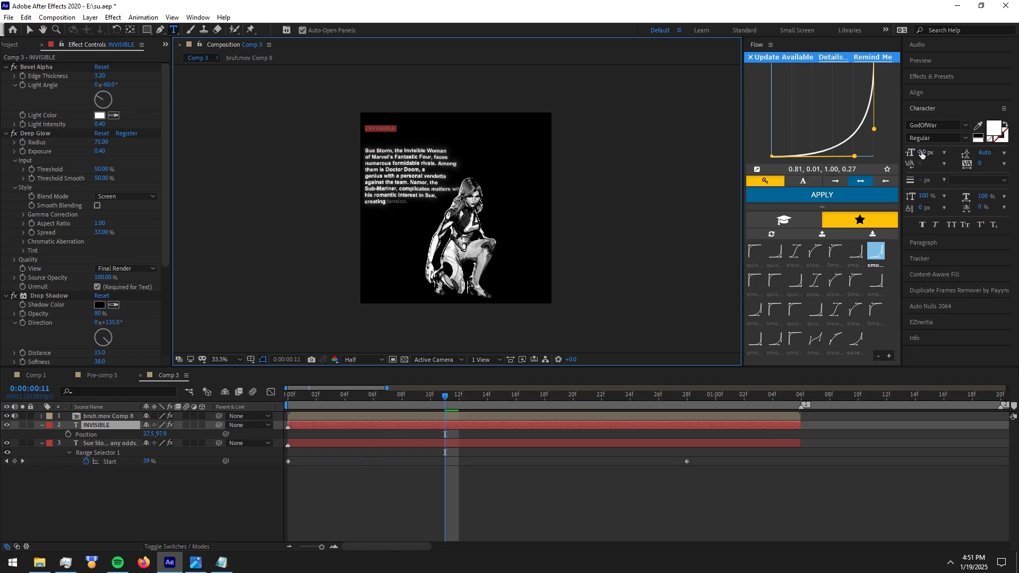
drag(921, 154, 939, 153)
click(453, 460)
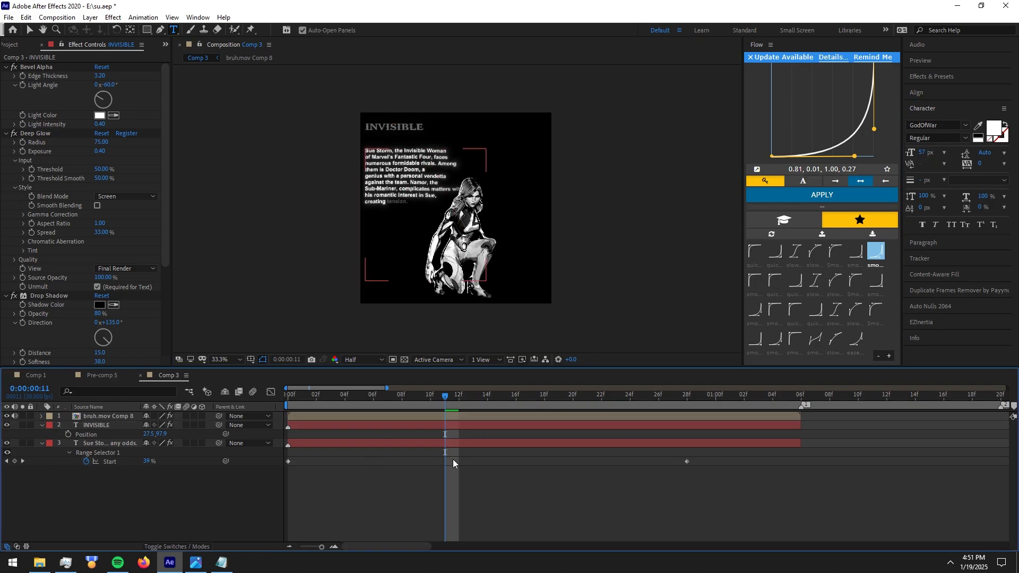
click(433, 429)
drag(146, 434, 139, 434)
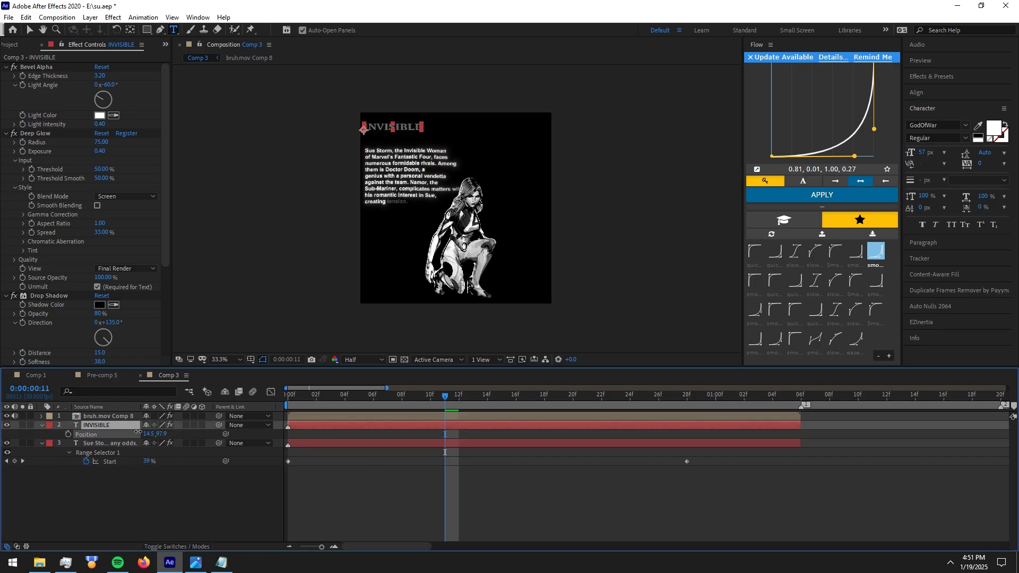
Change the fill colour of the INVISIBLE title text to pure red
double_click(350, 426)
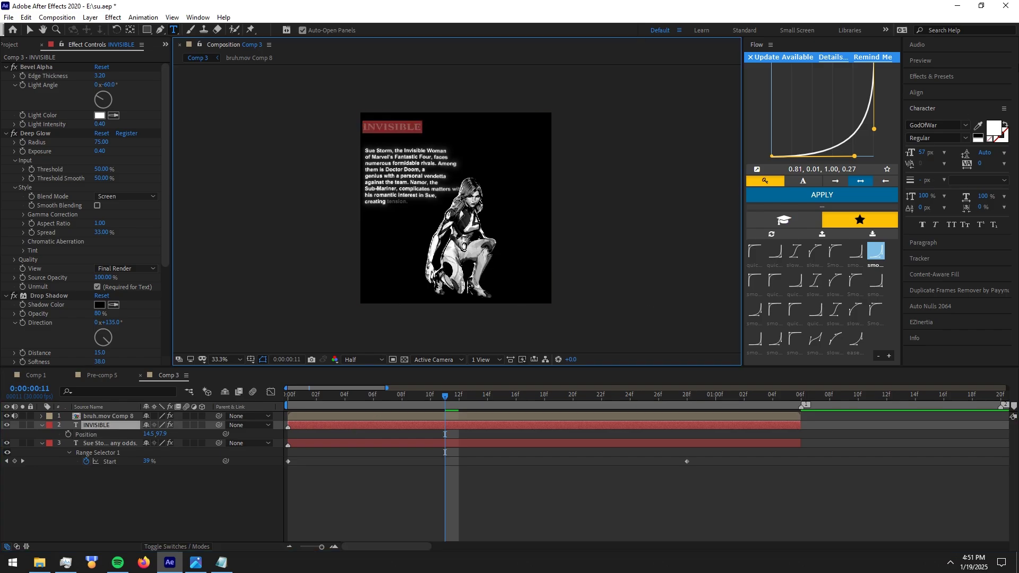
click(992, 127)
drag(139, 38, 170, 4)
click(245, 30)
click(456, 427)
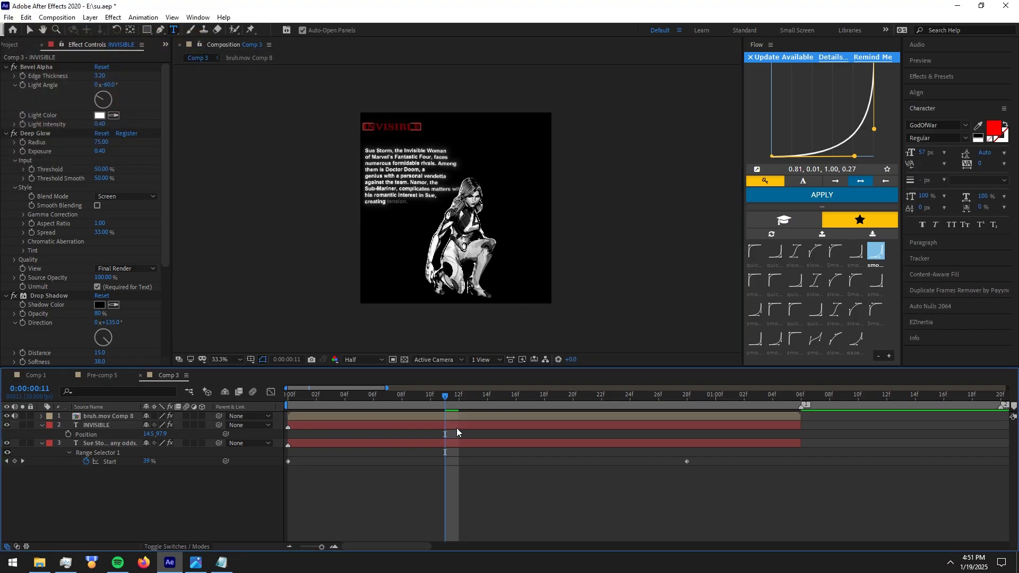
double_click(729, 425)
click(979, 125)
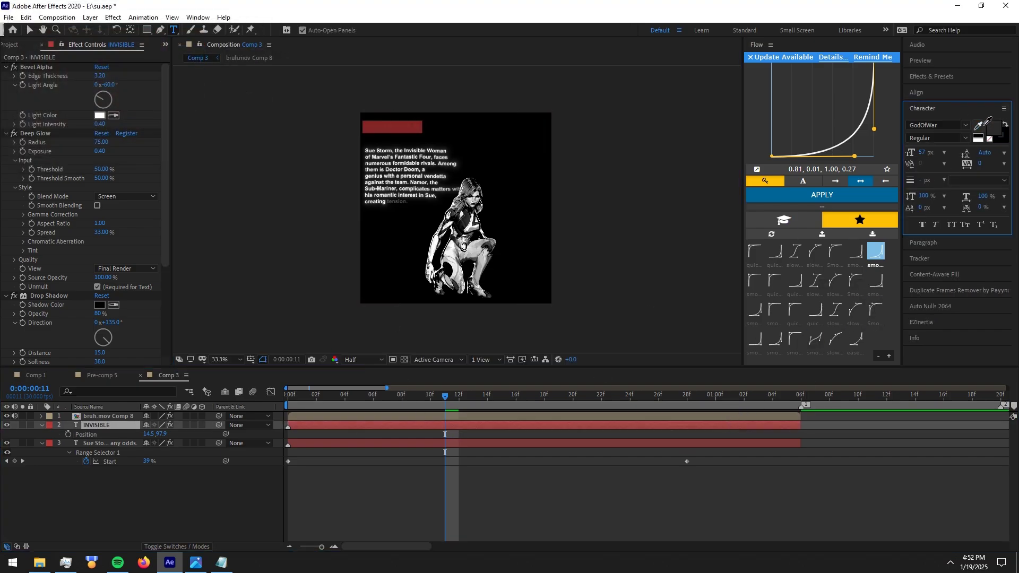
key(Escape)
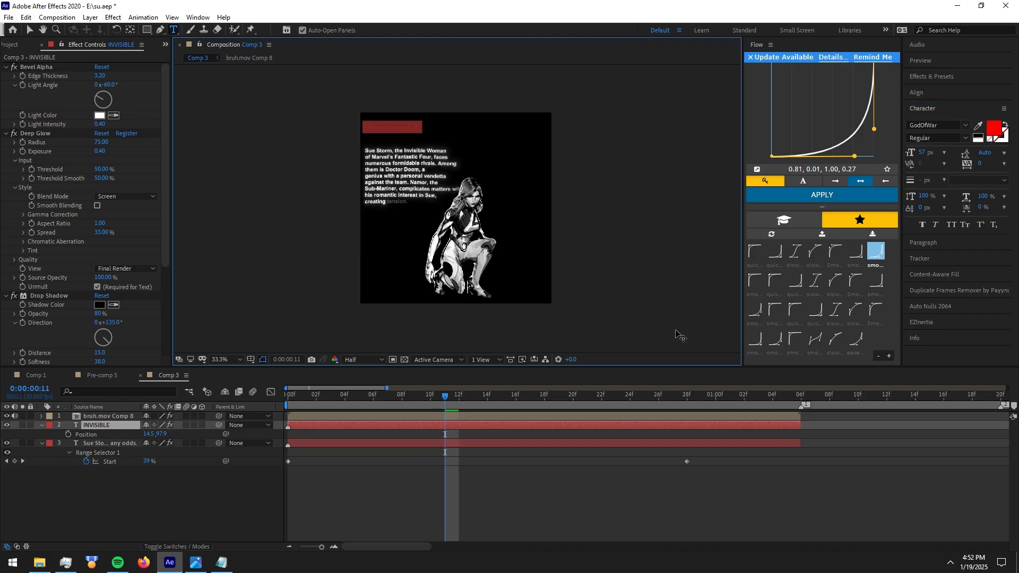
Move the last Range Selector Start keyframe of the INVISIBLE title to frame 8, with the playhead there
click(459, 430)
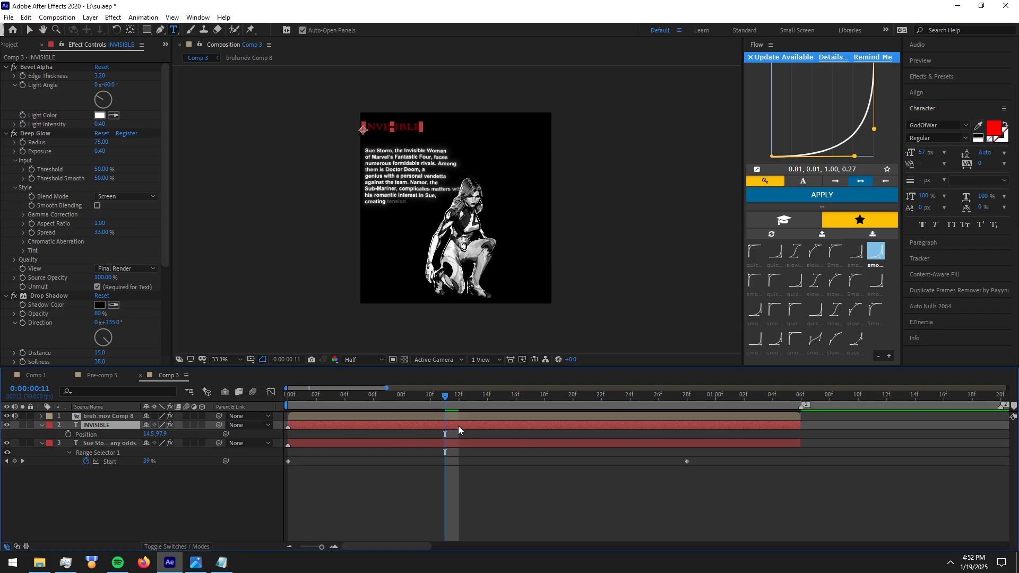
key(u)
drag(687, 443, 418, 445)
mouse_move(383, 401)
mouse_down()
mouse_move(342, 396)
mouse_move(402, 397)
mouse_up()
Duplicate the INVISIBLE title, replace the copy's text with WOMAN and place it just below at position 243.5, 168.9
key(ctrl+d)
text(WOAMN)
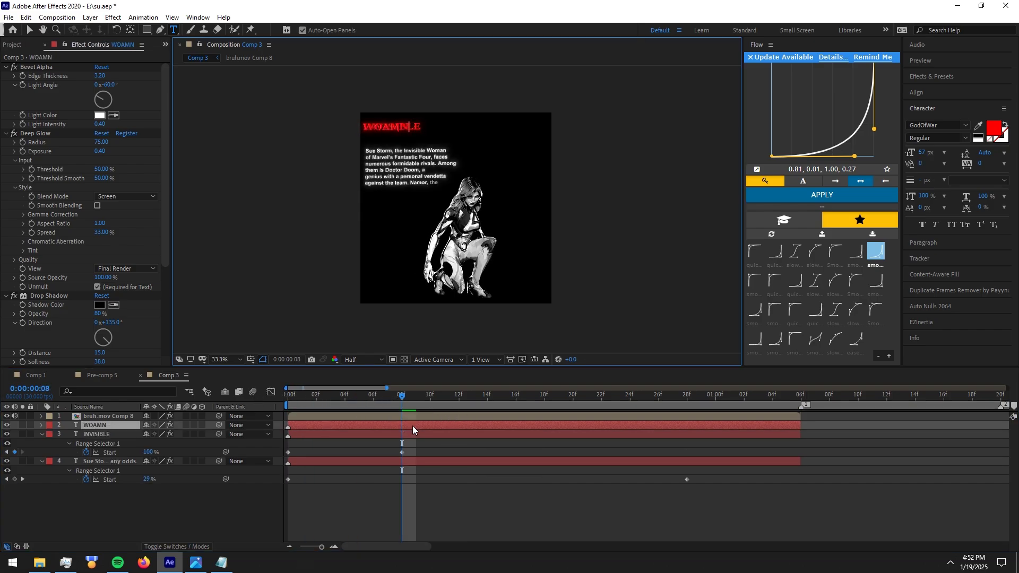
click(412, 426)
key(p)
drag(155, 438, 199, 429)
double_click(358, 425)
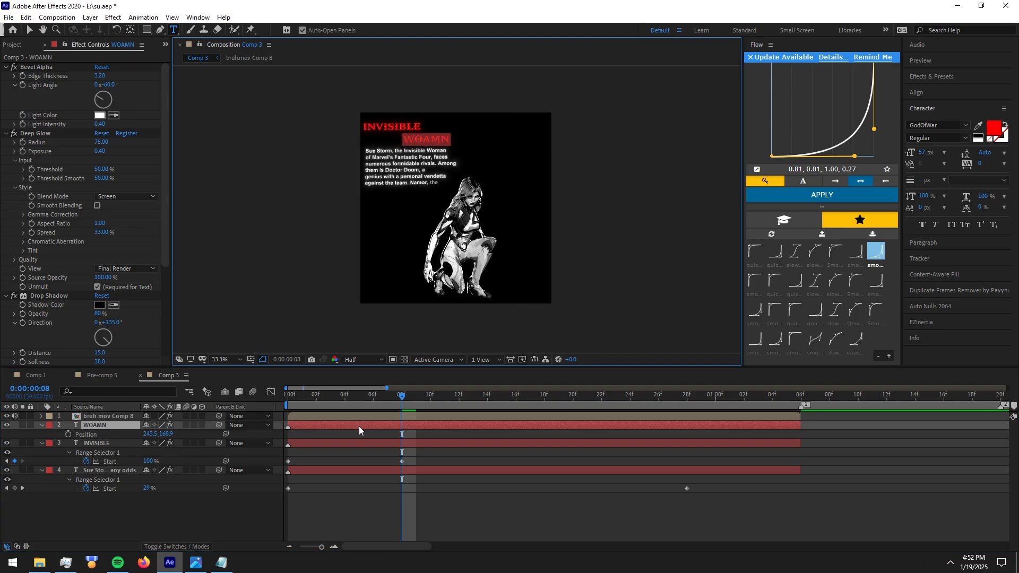
text(WOMAN)
click(356, 491)
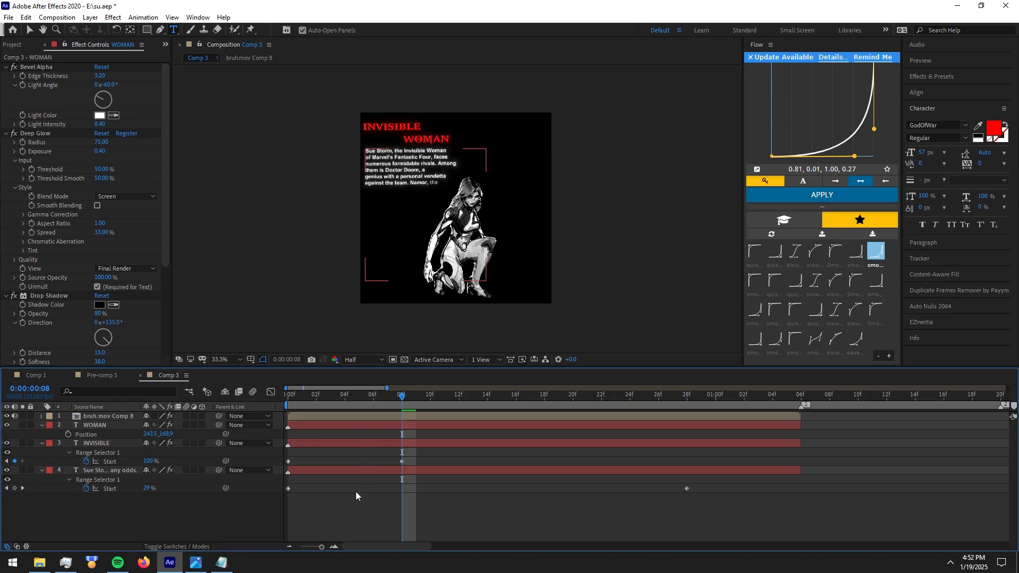
Fine-tune the placement of the WOMAN title and lower the INVISIBLE title to position 14.5, 102.9
drag(152, 434, 166, 450)
click(122, 444)
key(p)
click(527, 495)
Move the WOMAN title's last Range Selector Start keyframe to frame 17 and preview the title reveal
drag(401, 397, 445, 400)
click(432, 426)
key(u)
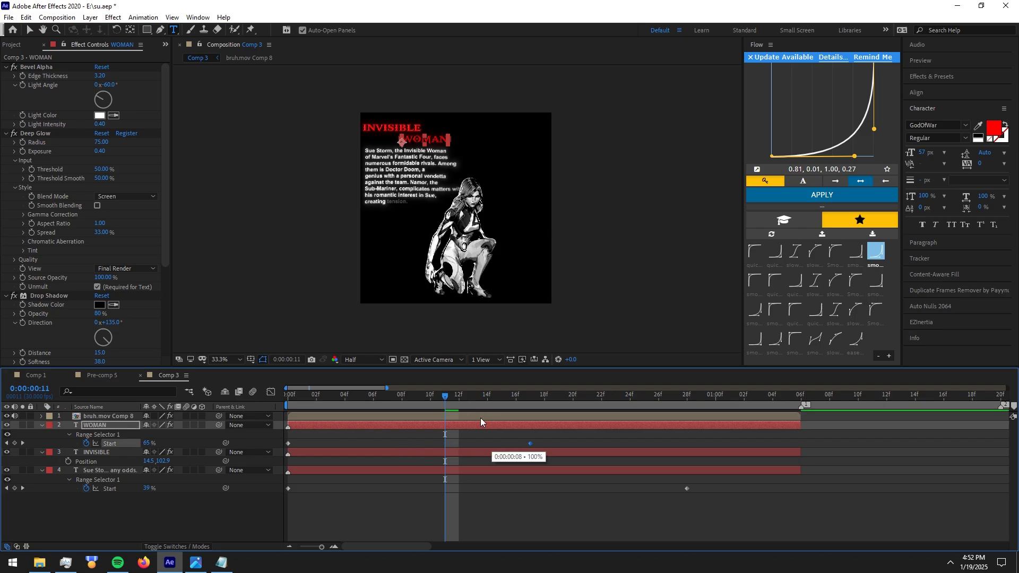
key(space)
drag(458, 397, 409, 396)
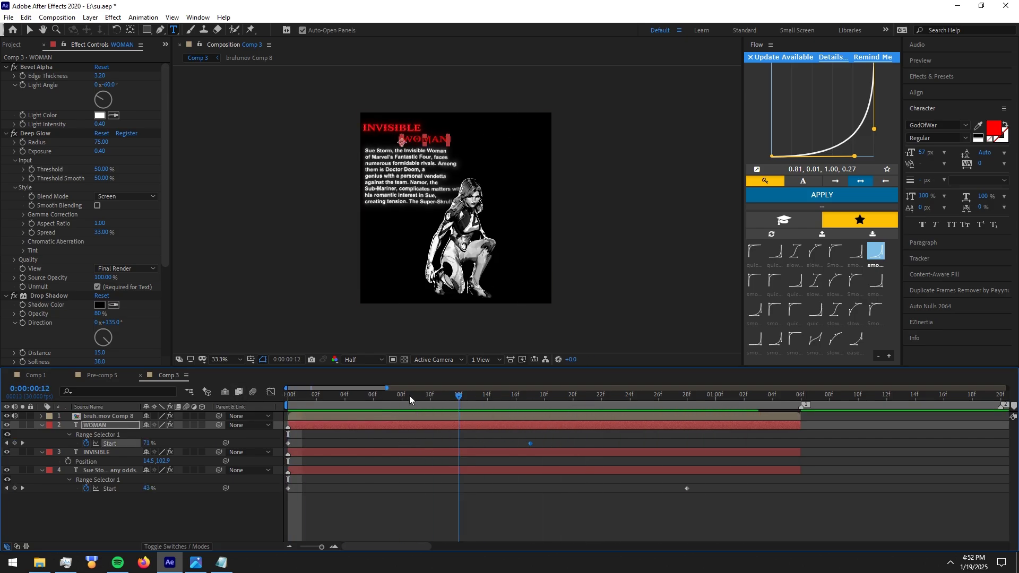
key(space)
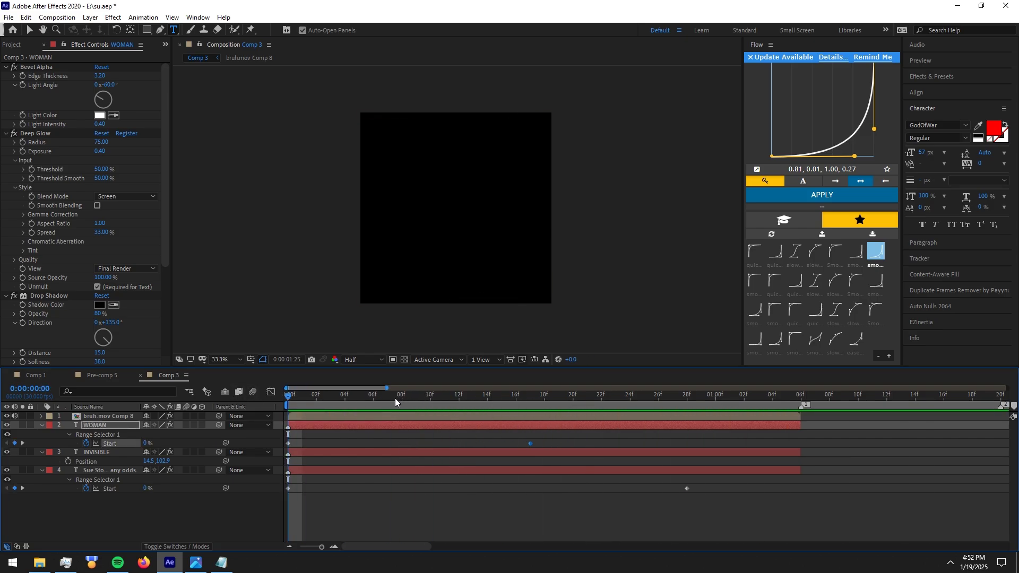
click(446, 396)
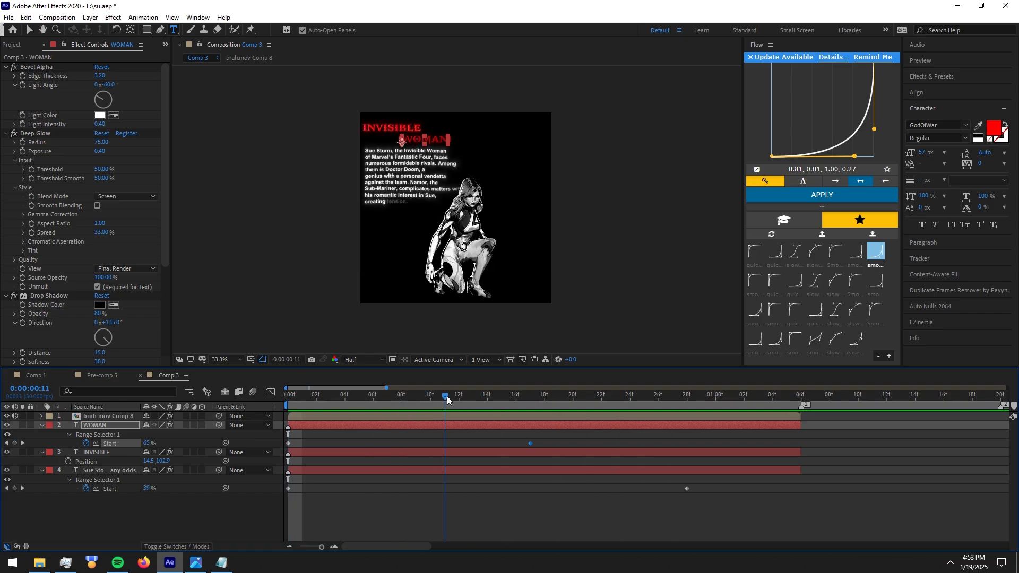
drag(446, 396, 462, 412)
Apply the Signal effect to the INVISIBLE title and place it above Bevel Alpha, first in the effect stack
key(u)
click(444, 433)
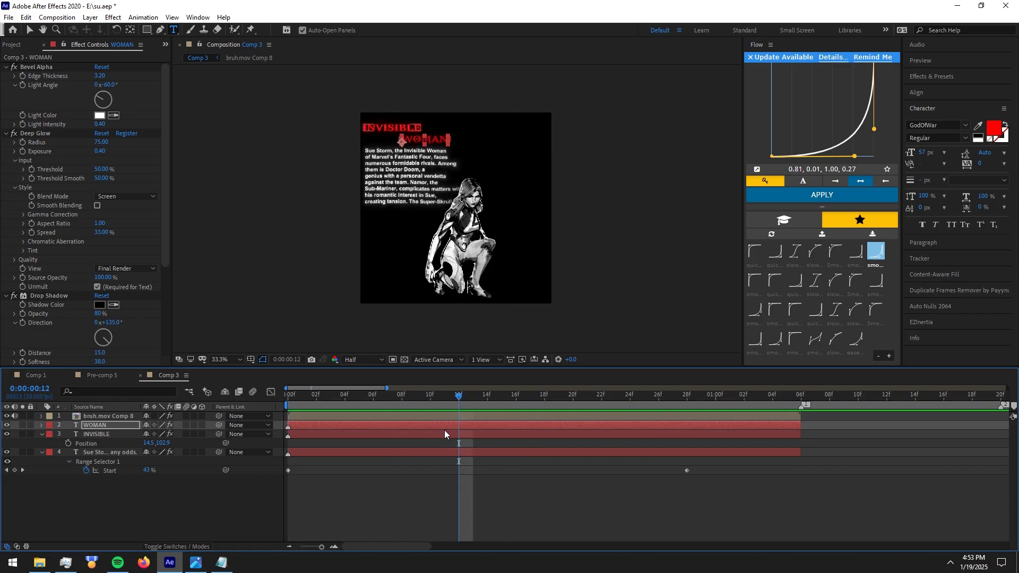
key(u)
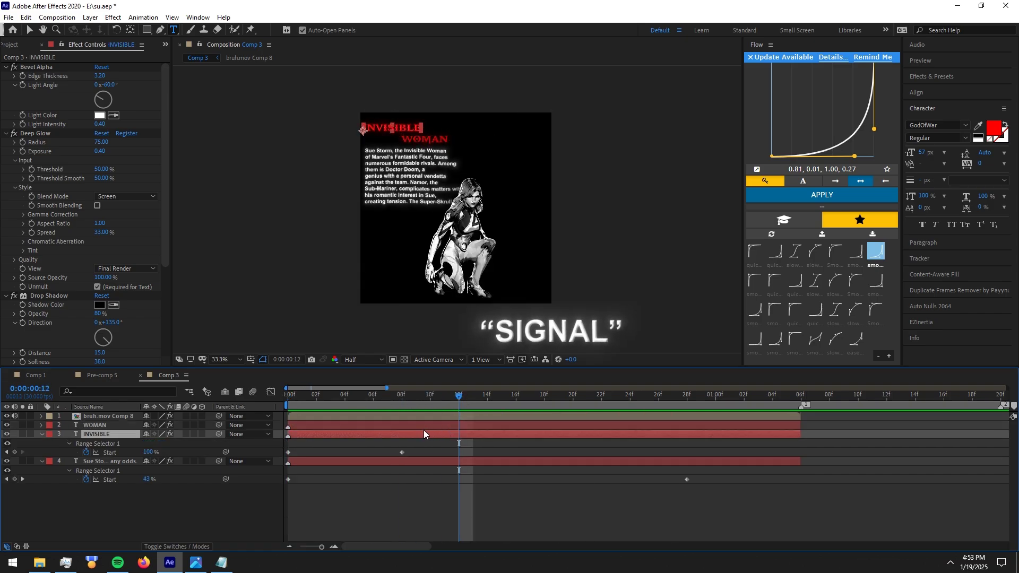
key(ctrl+space)
text(signal)
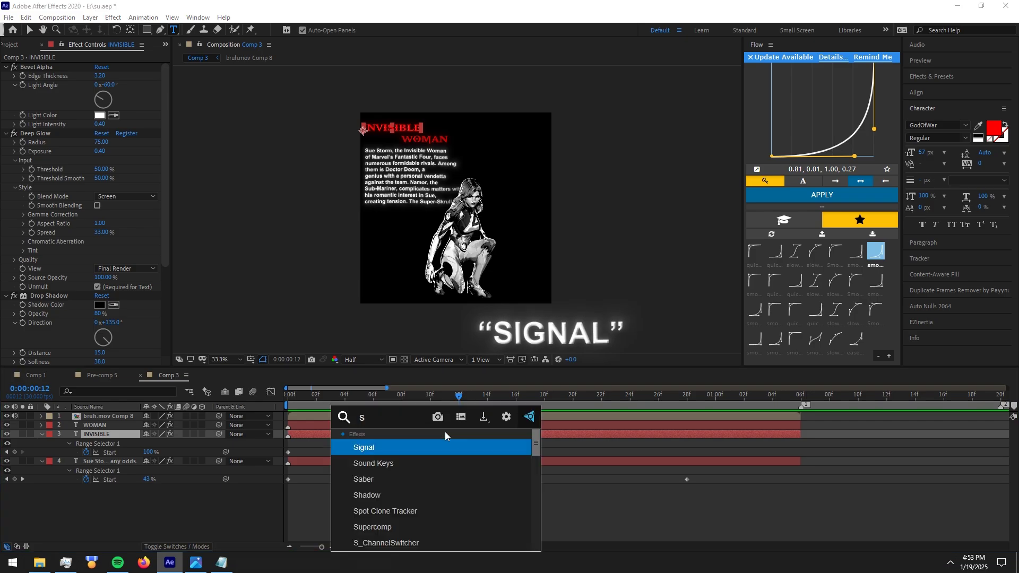
key(Return)
key(v)
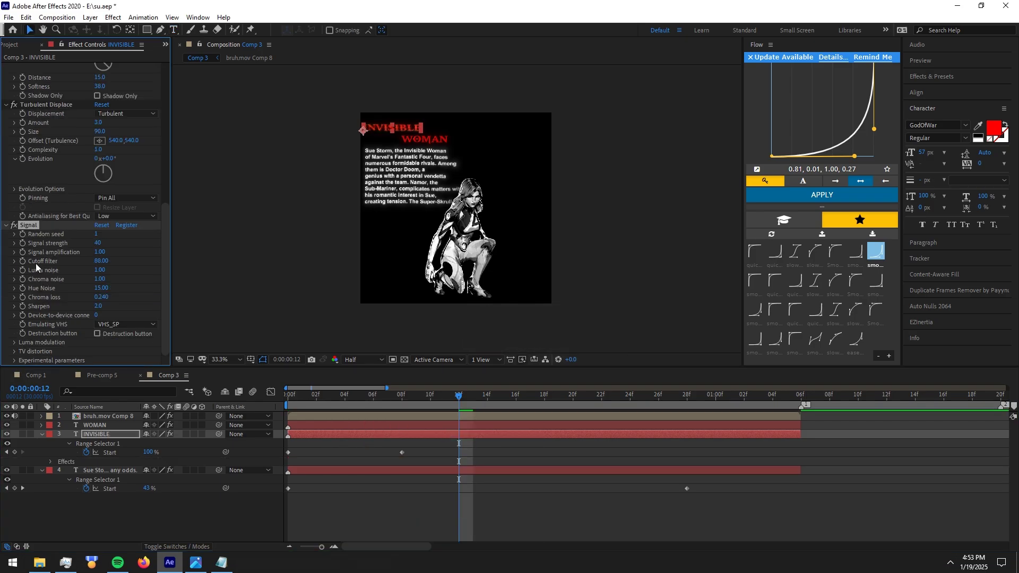
drag(30, 225, 46, 65)
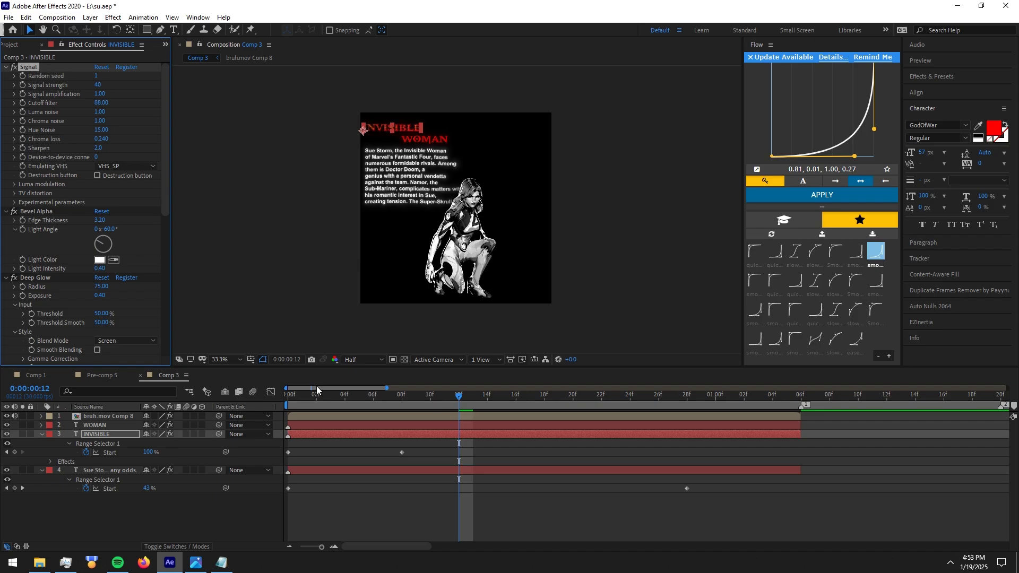
Add the Signal effect at the start of the WOMAN title's effect stack and collapse all of its effects
click(332, 425)
drag(164, 179, 163, 313)
drag(49, 235, 32, 66)
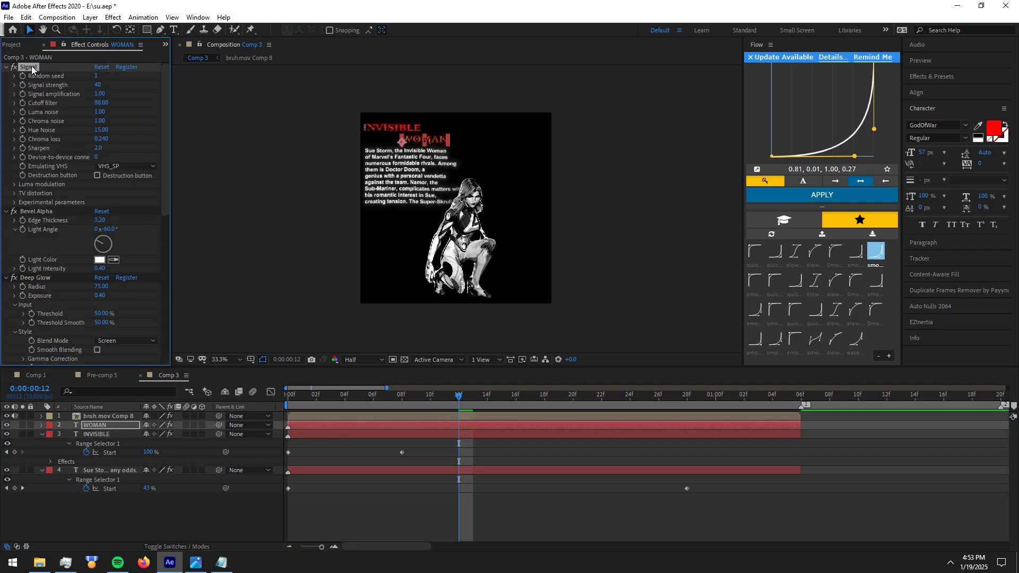
click(6, 68)
click(5, 76)
click(5, 85)
click(6, 93)
click(5, 103)
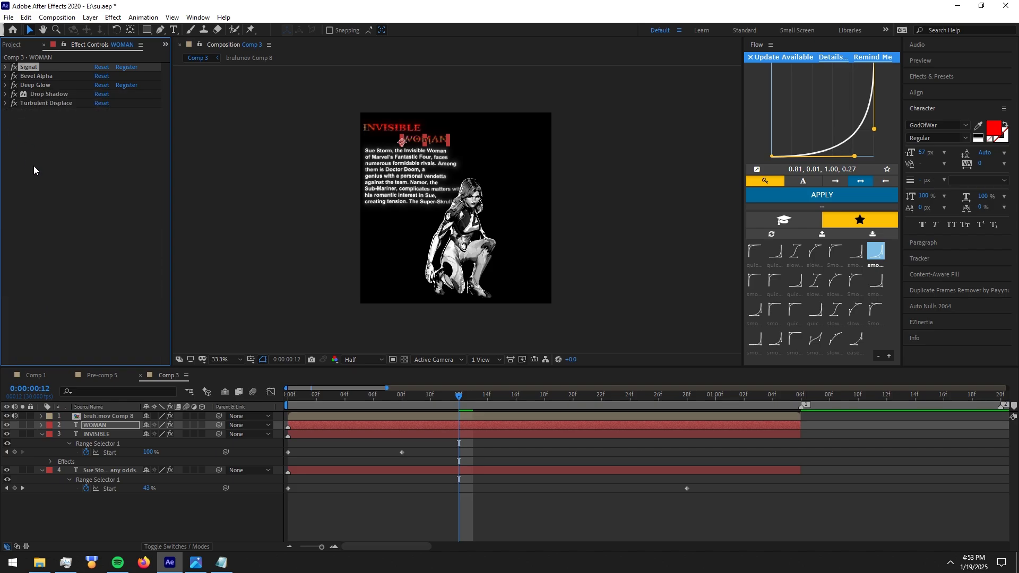
Play back the composition from the first frame to check the titles with the Signal effect
click(404, 492)
key(Home)
key(space)
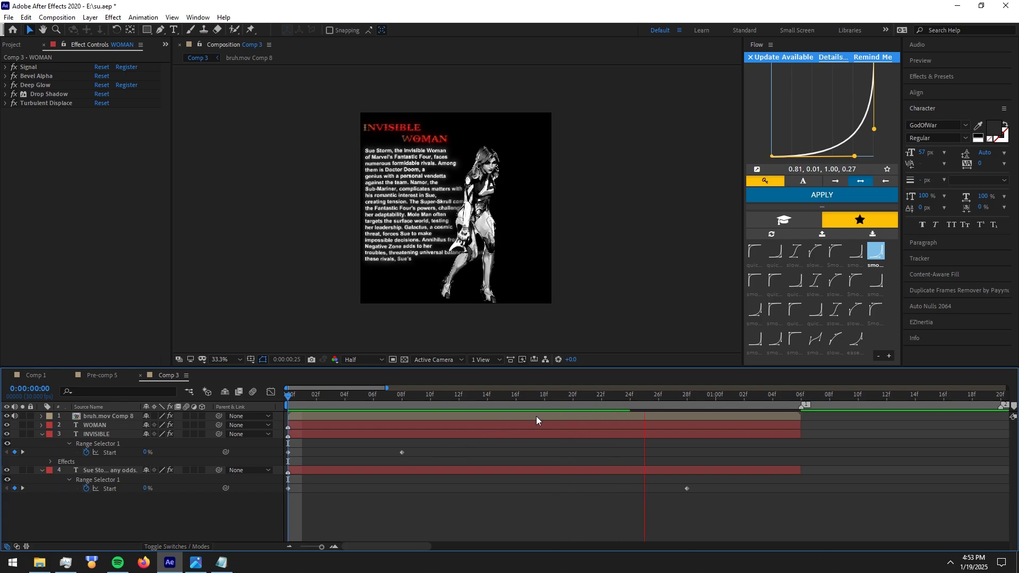
drag(602, 396, 621, 400)
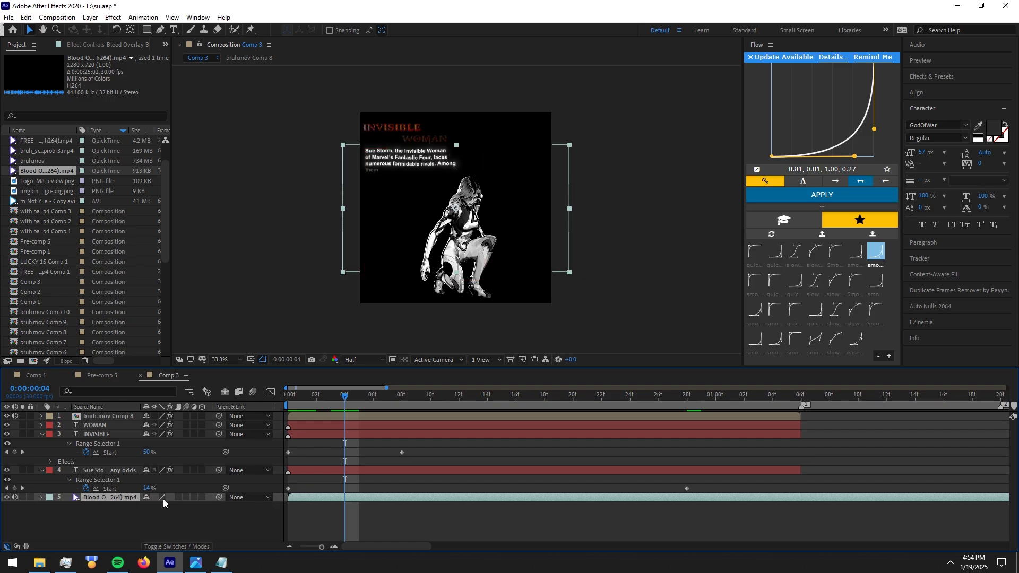
Scale the Blood Overlay layer to 149% and set its In point about two seconds in, where the drips are visible
key(s)
drag(159, 505, 182, 500)
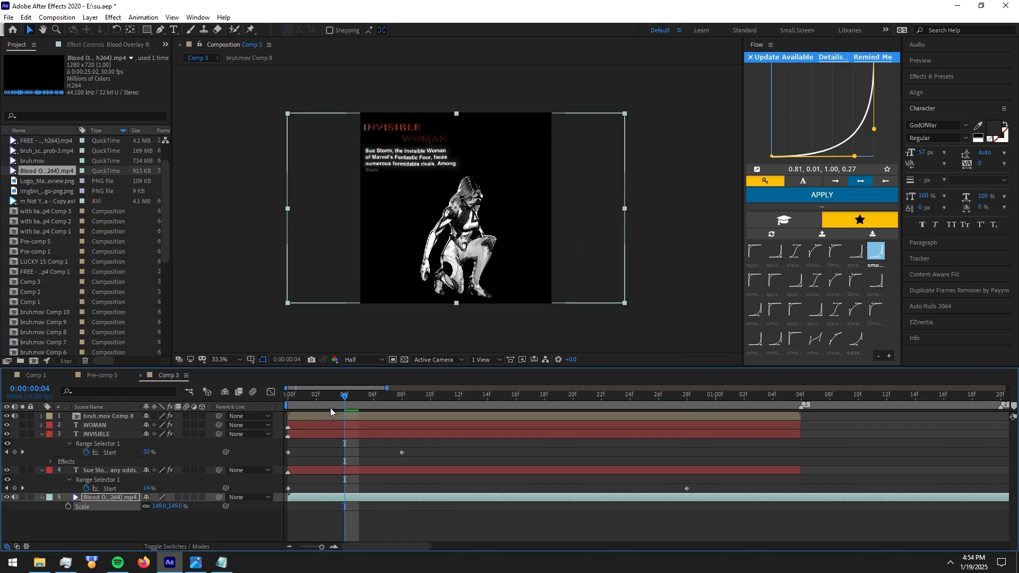
key(Home)
double_click(314, 497)
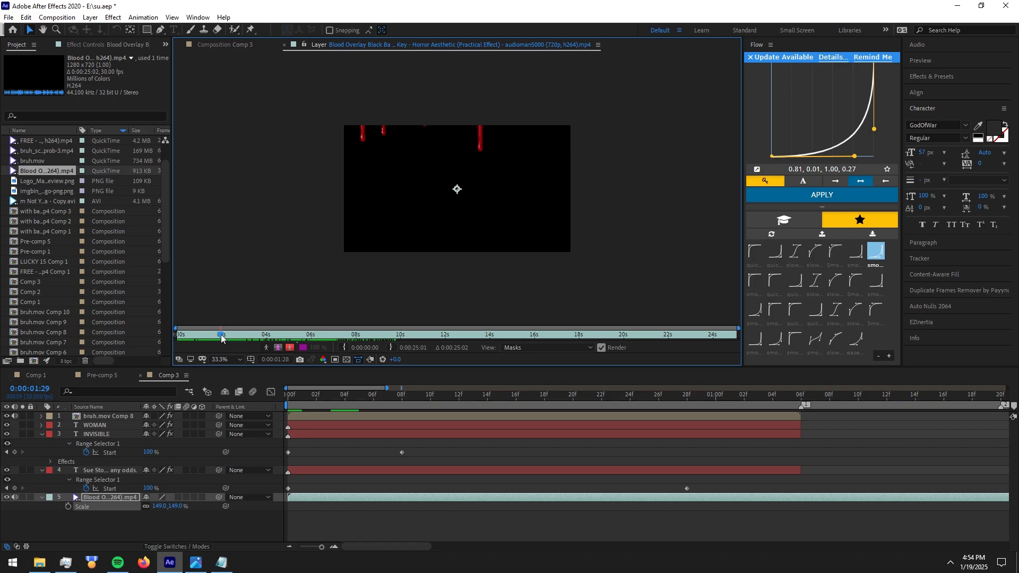
click(344, 348)
click(285, 46)
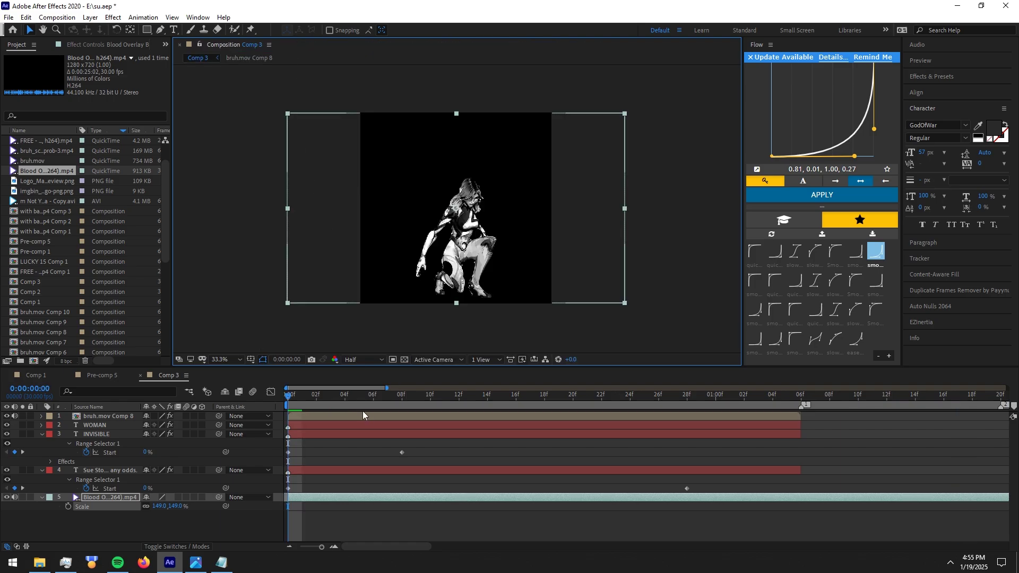
Play back the composition with the blood drips and shift the Blood Overlay layer to position 764, 540
key(space)
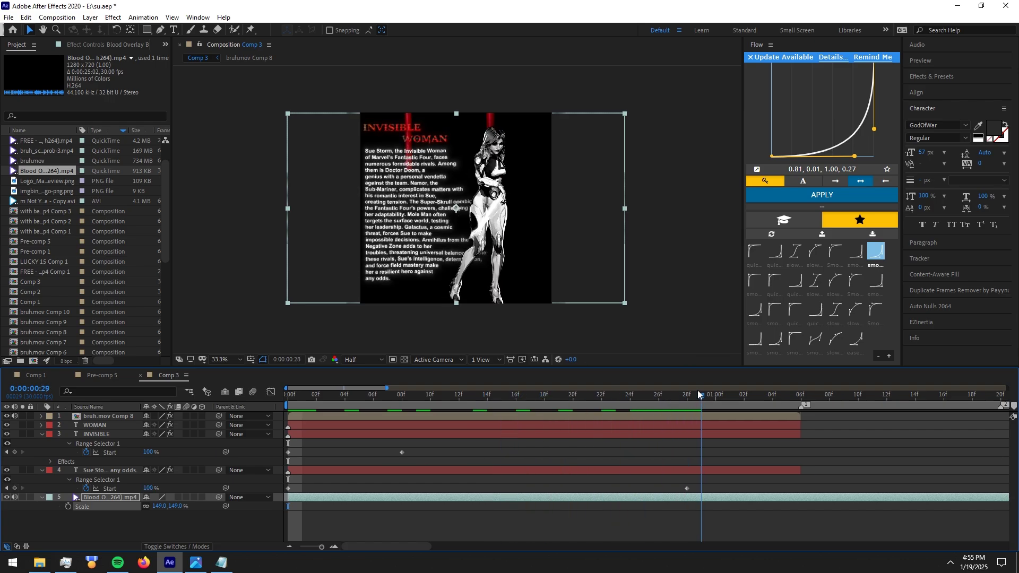
key(space)
key(p)
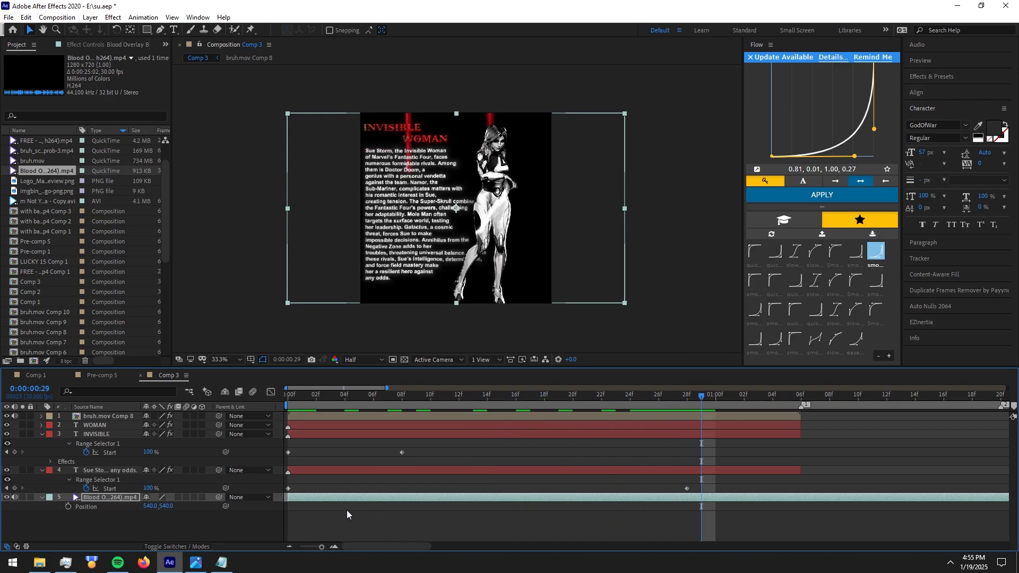
drag(158, 506, 263, 502)
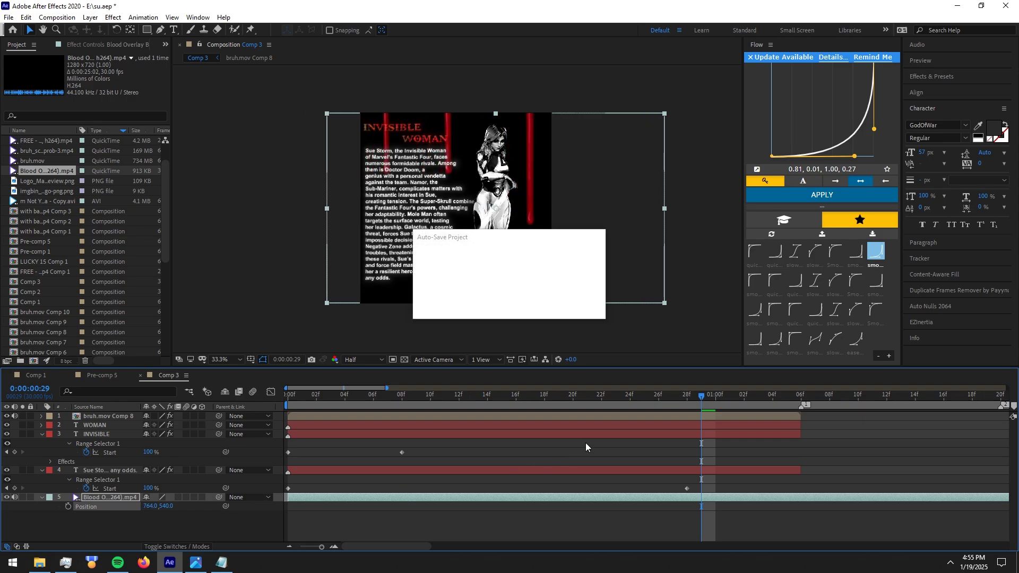
Split the Blood Overlay layer at 0:00:01:06, where the other layers end, and delete the part after it
drag(724, 397, 801, 398)
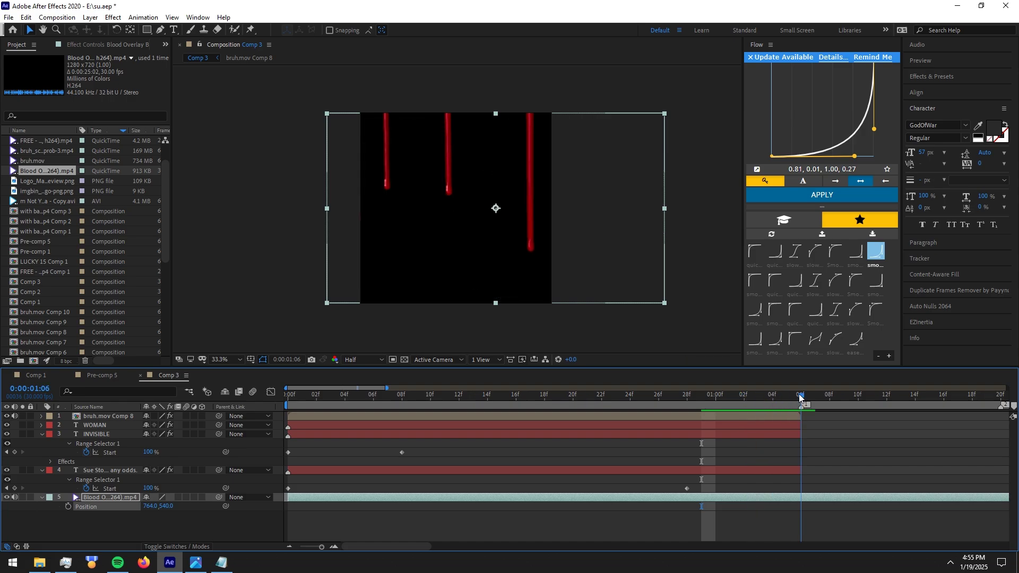
key(ctrl+shift+d)
key(Delete)
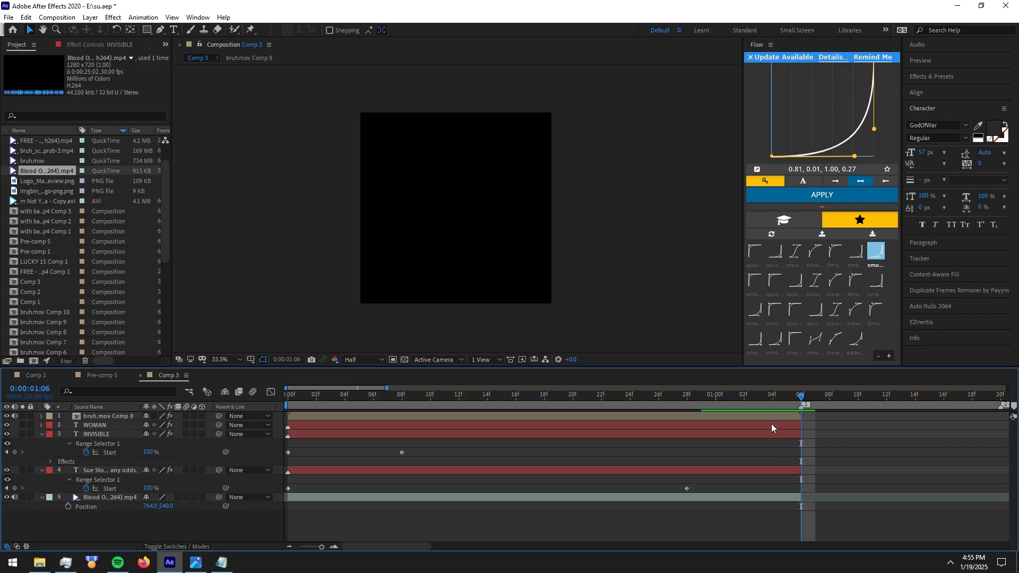
Copy the Bevel Alpha, Deep Glow and Drop Shadow effects from the paragraph text layer to the Blood Overlay layer
drag(763, 396, 635, 396)
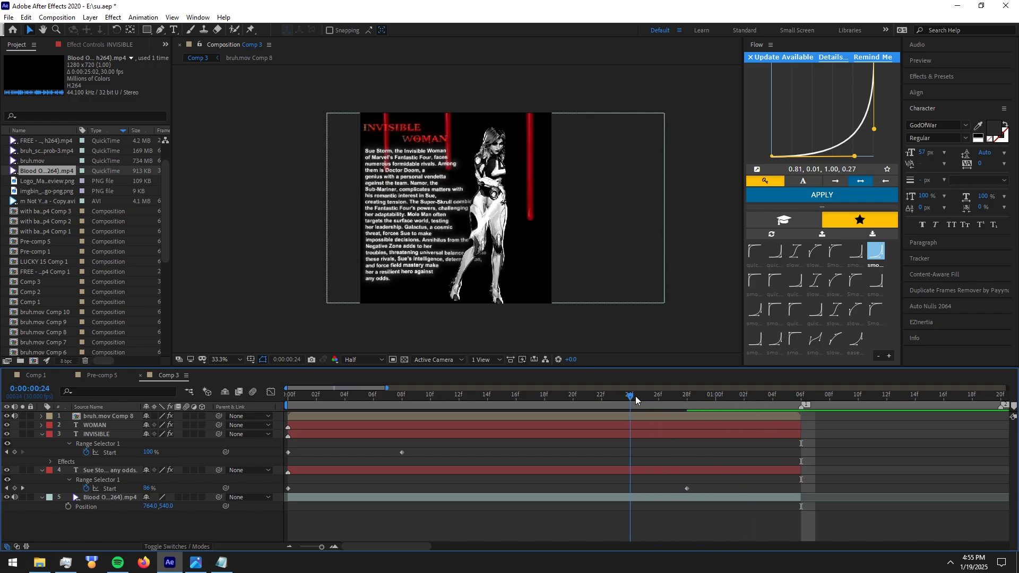
click(598, 469)
click(584, 437)
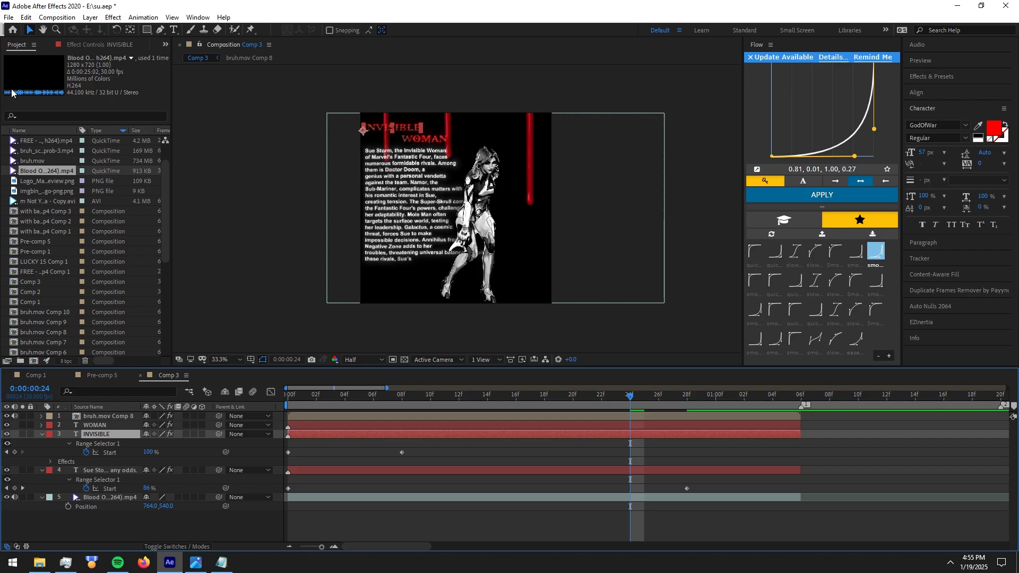
click(307, 469)
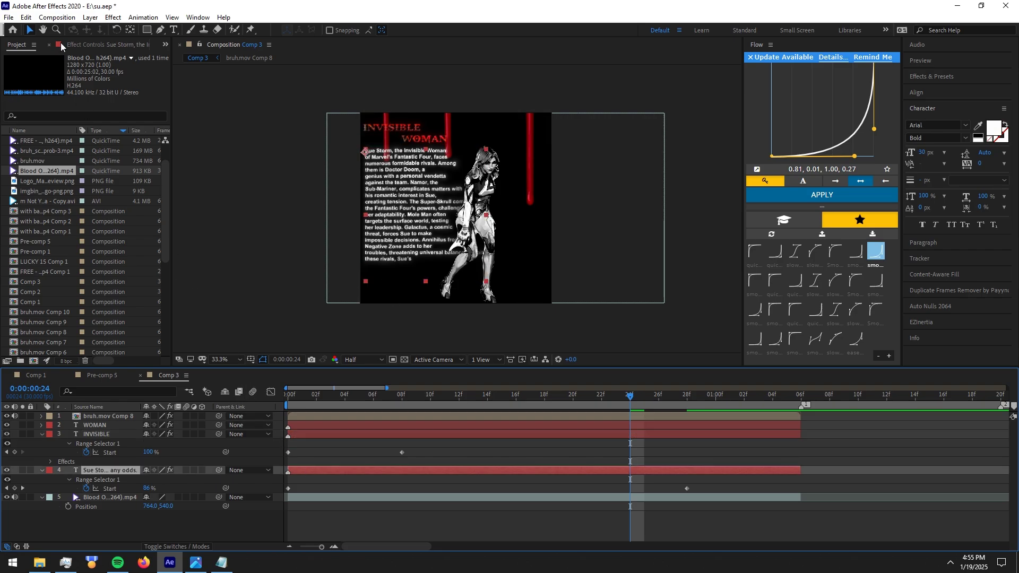
click(107, 45)
click(34, 66)
ctrl+click(36, 74)
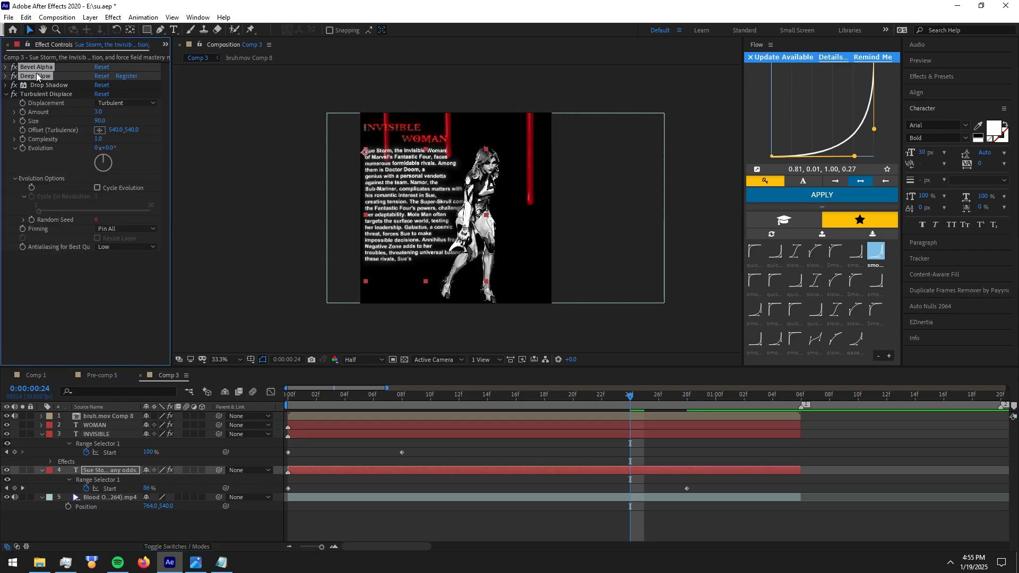
ctrl+click(36, 85)
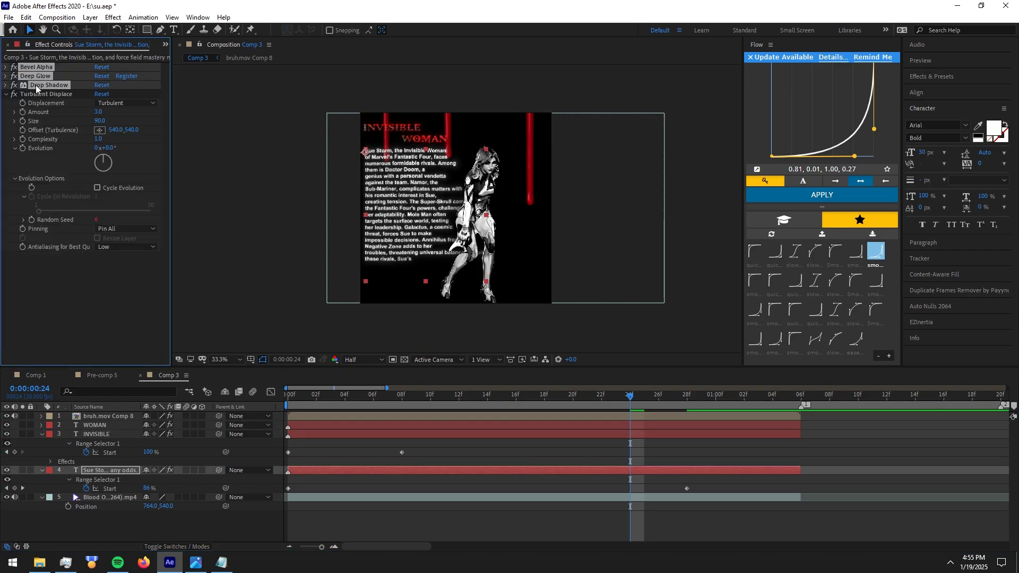
click(457, 498)
key(ctrl+v)
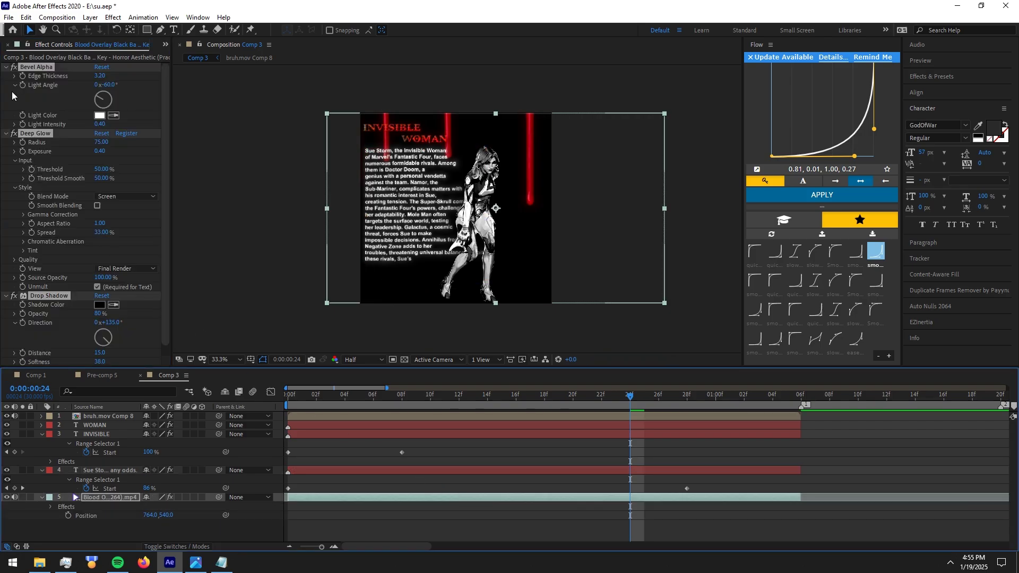
ctrl+click(6, 67)
click(90, 221)
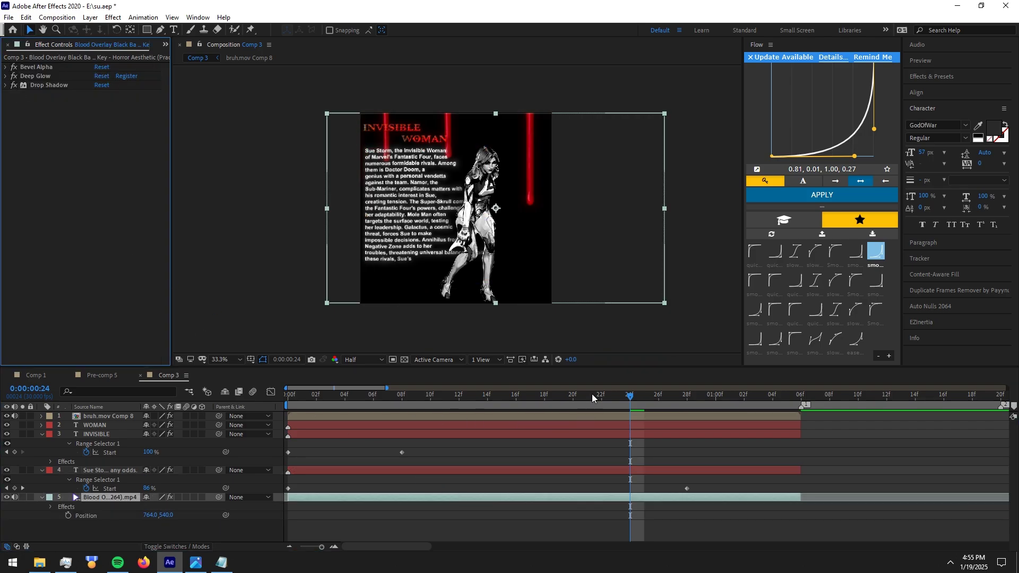
Play back the composition from the first frame to check the glowing blood drips
drag(591, 394, 326, 393)
click(634, 485)
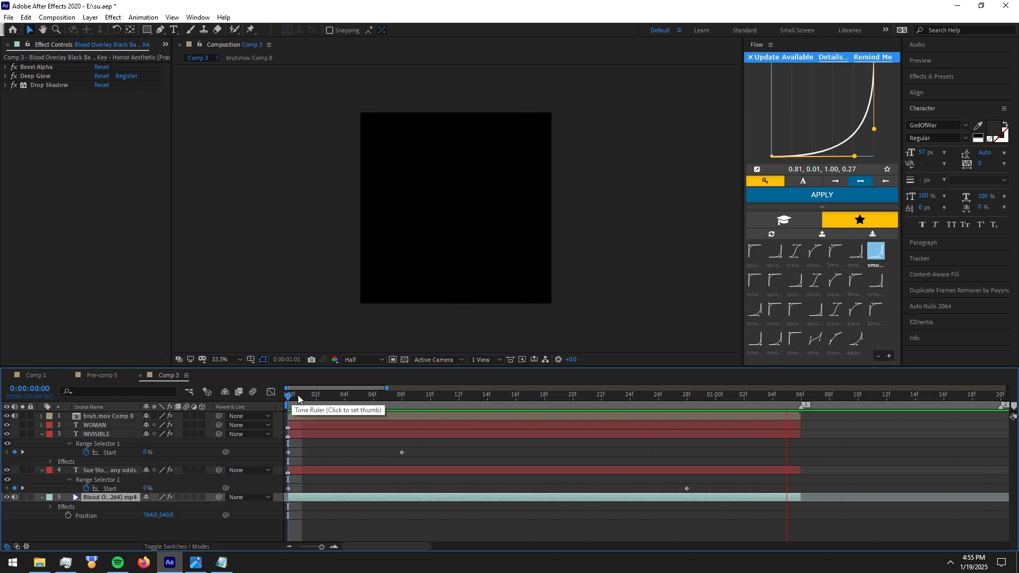
key(space)
key(space)
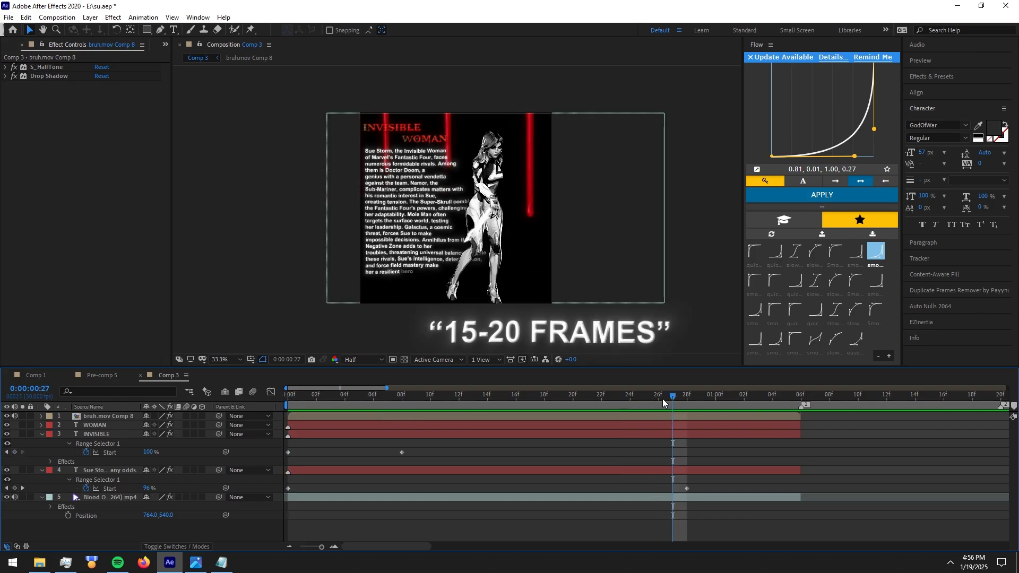
Add an adjustment layer above the other layers and trim it to run from 0:00:00:26 to 0:00:01:06
click(662, 399)
key(ctrl+alt+y)
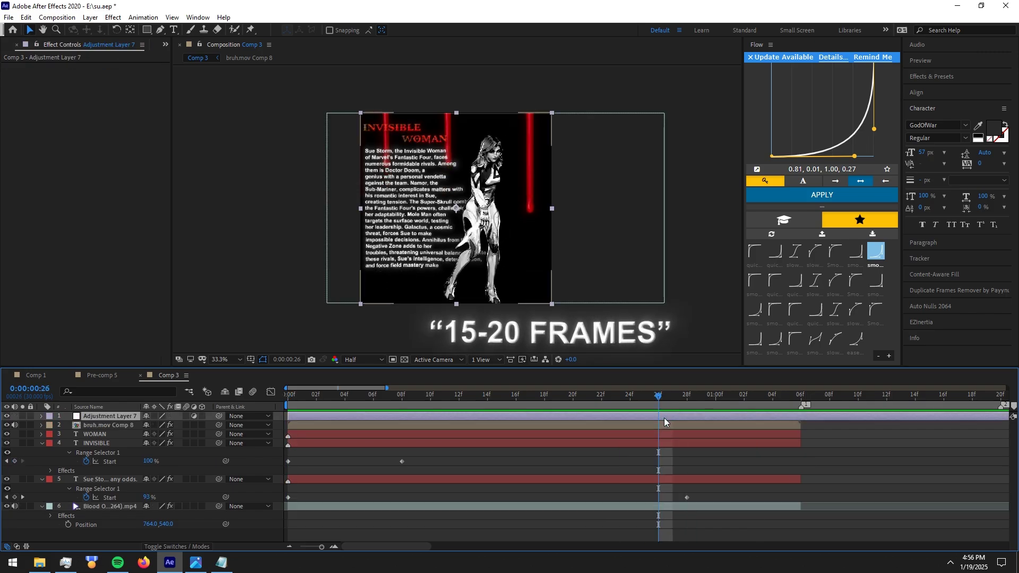
key(ctrl+shift+d)
click(637, 422)
key(Delete)
click(800, 399)
click(805, 415)
key(ctrl+shift+d)
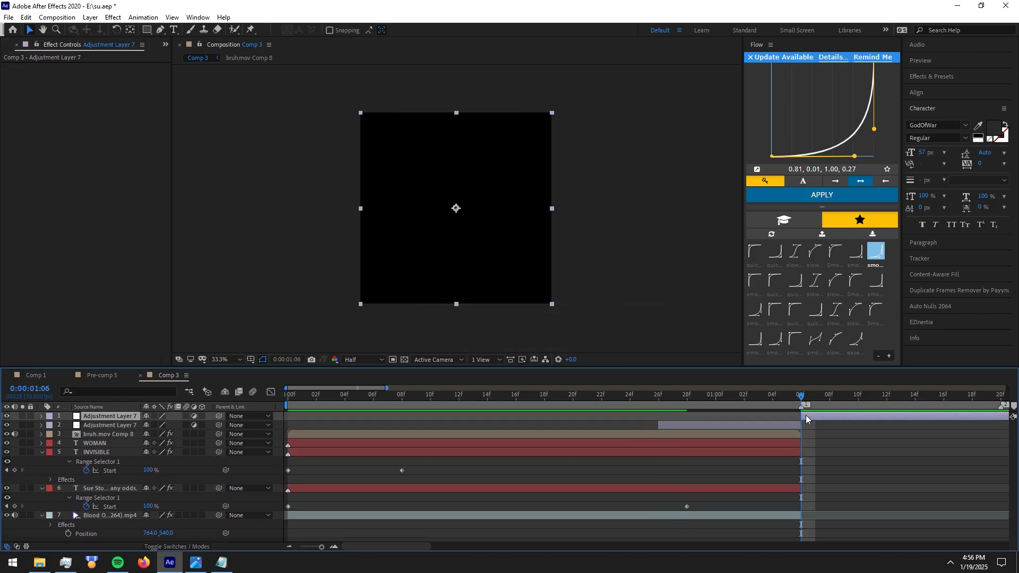
key(Delete)
Apply the Warp effect to the adjustment layer and set its warp style to FishEye
click(662, 397)
click(665, 415)
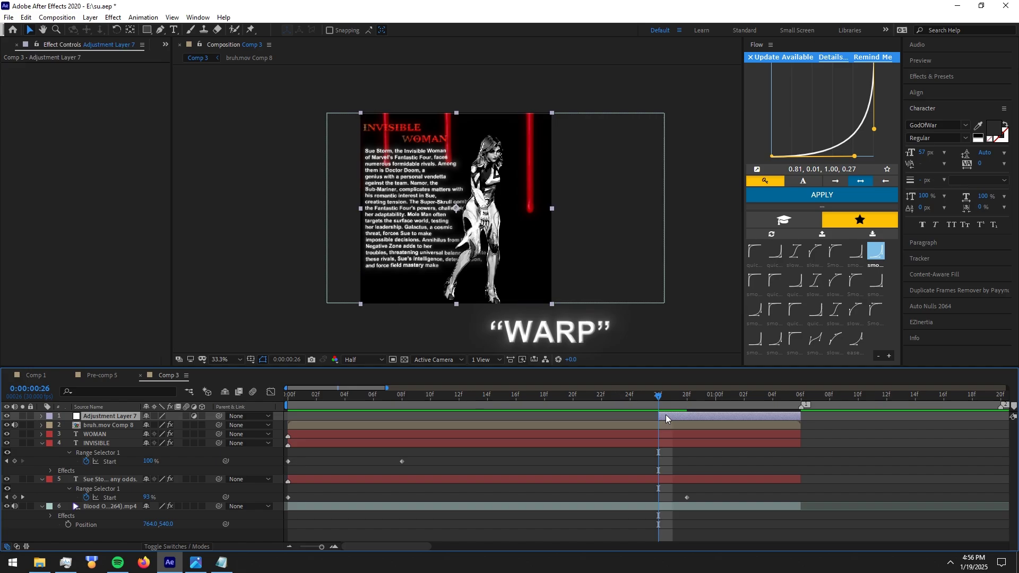
key(ctrl+space)
text(warp)
key(Return)
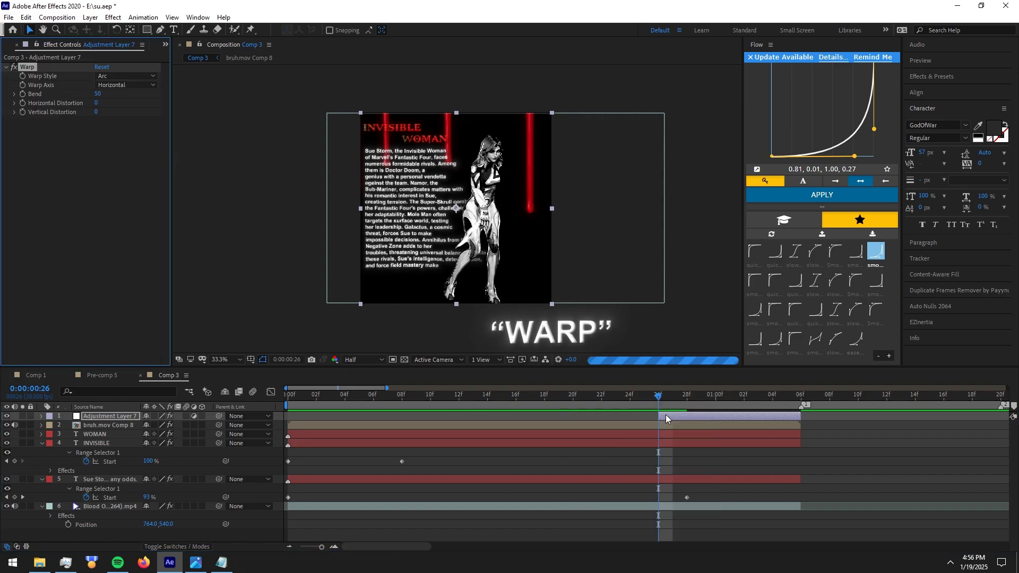
click(112, 76)
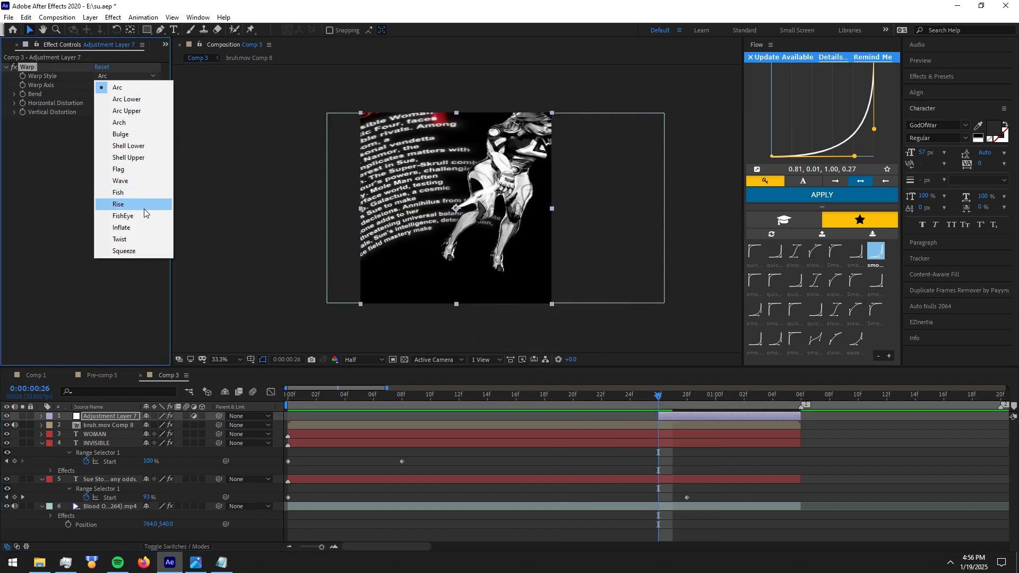
click(140, 215)
Keyframe the Warp effect's Bend at 0 at 0:00:00:26 and at -100 at 0:00:01:05
click(98, 94)
text(0)
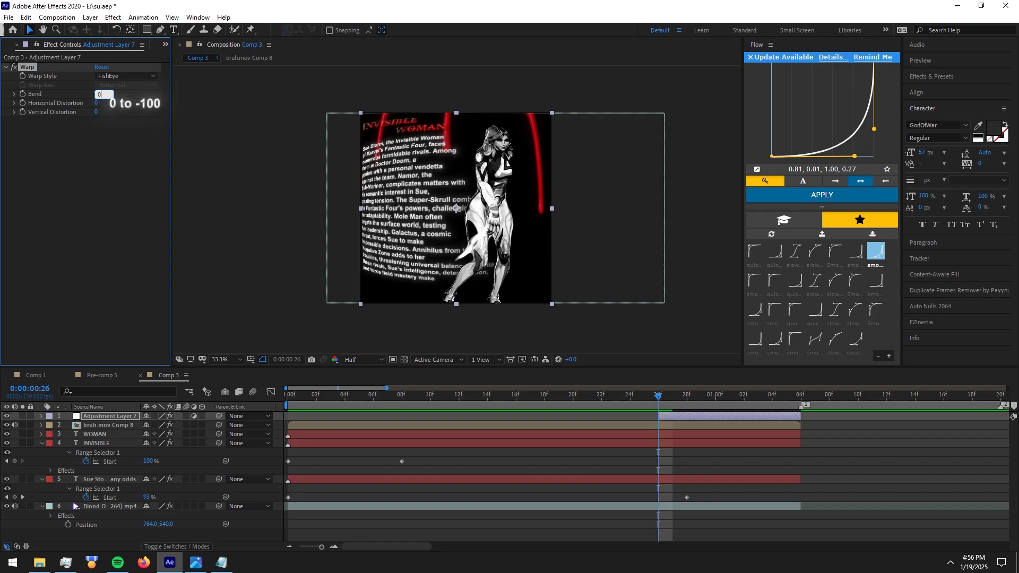
key(Return)
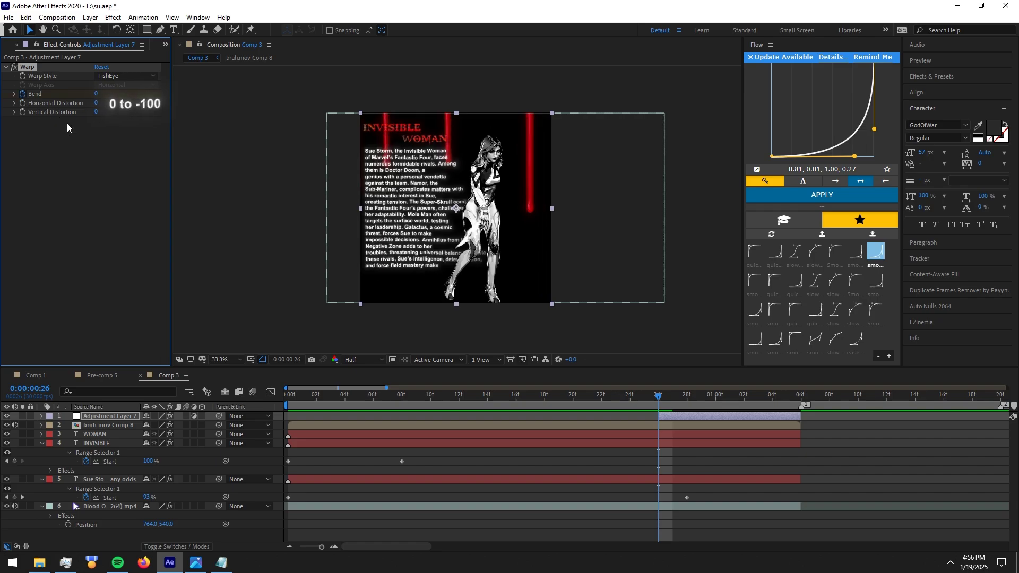
click(788, 397)
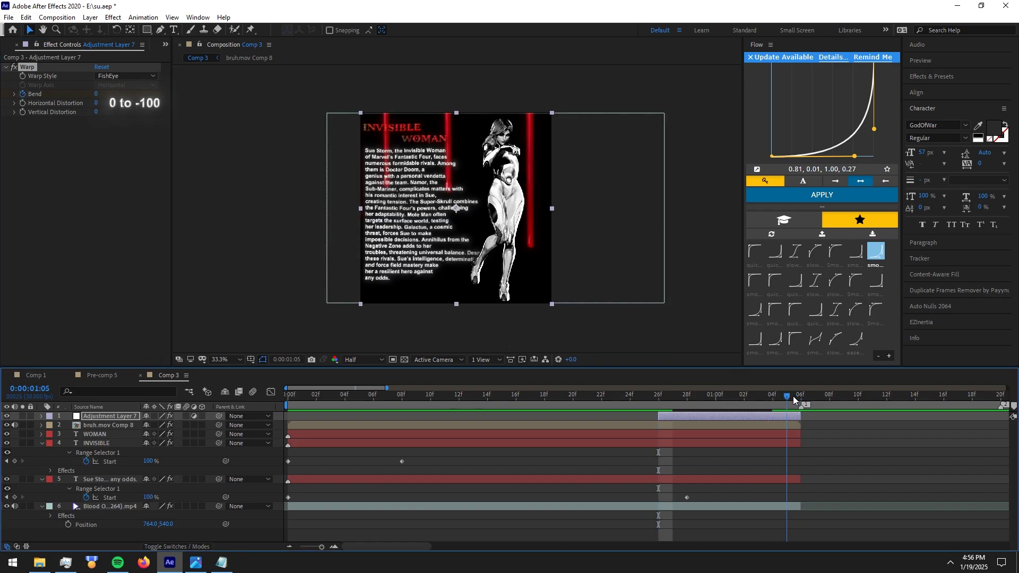
click(97, 94)
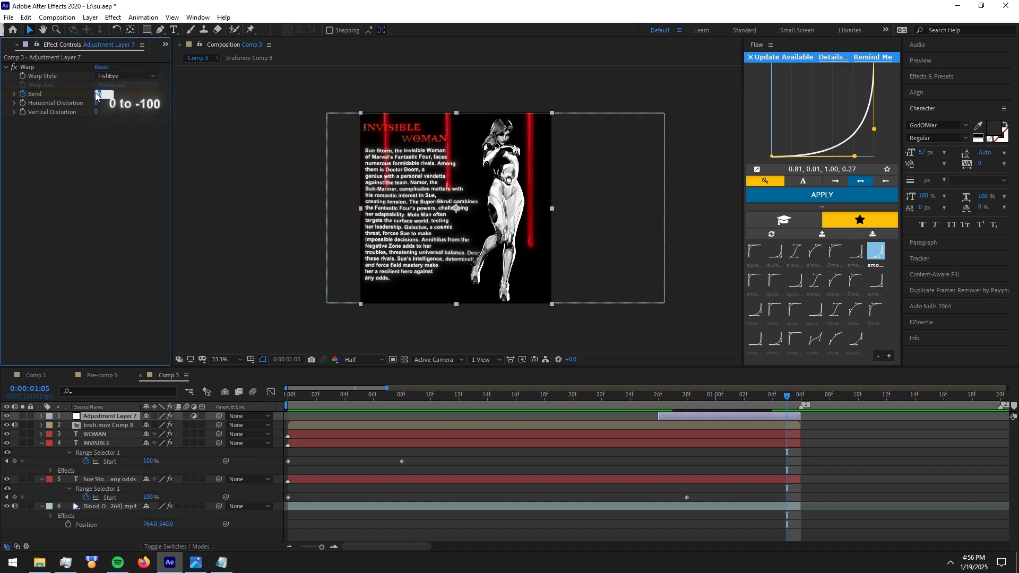
text(-100)
key(Return)
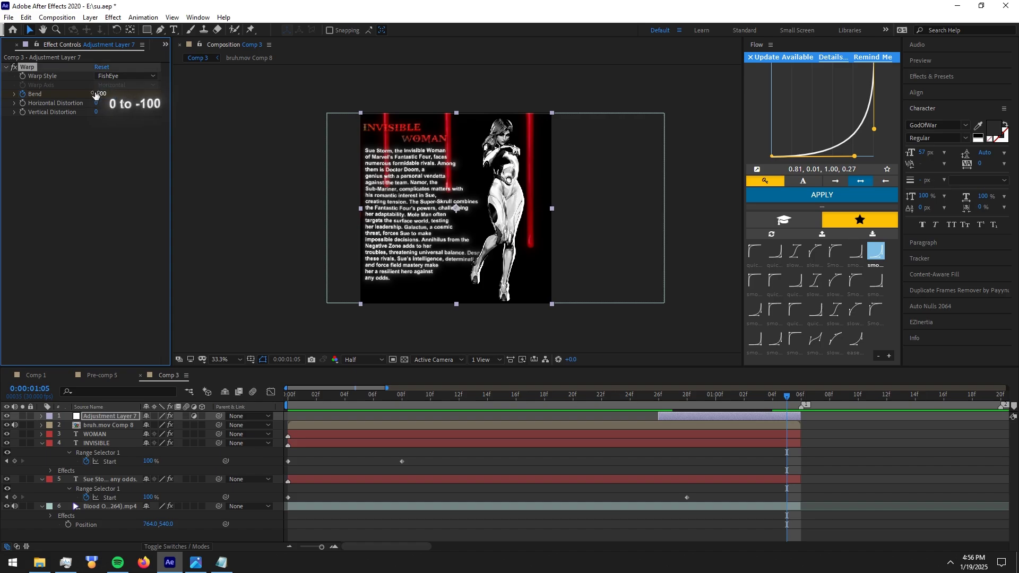
Move the last Bend keyframe to 0:00:01:06, then Easy Ease both keyframes and apply the 0.81, 0.01, 1.00, 0.27 Flow curve
key(u)
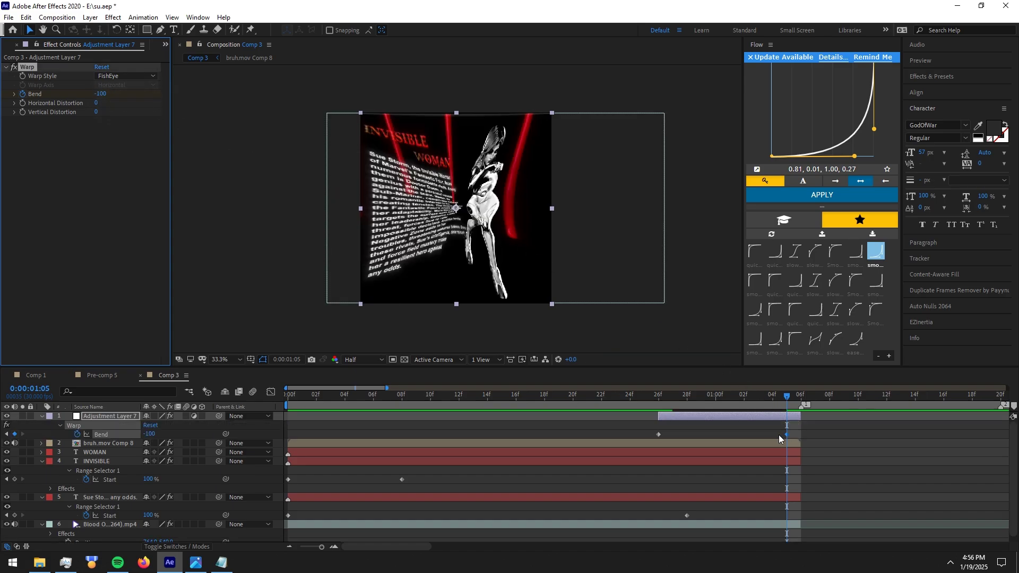
drag(787, 435, 800, 437)
drag(646, 431, 813, 439)
key(F9)
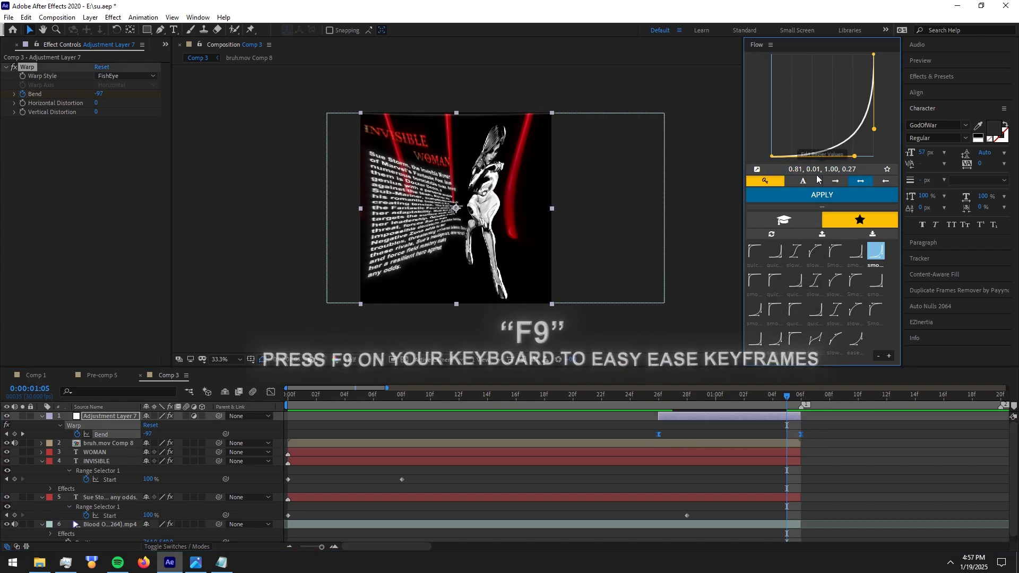
click(811, 195)
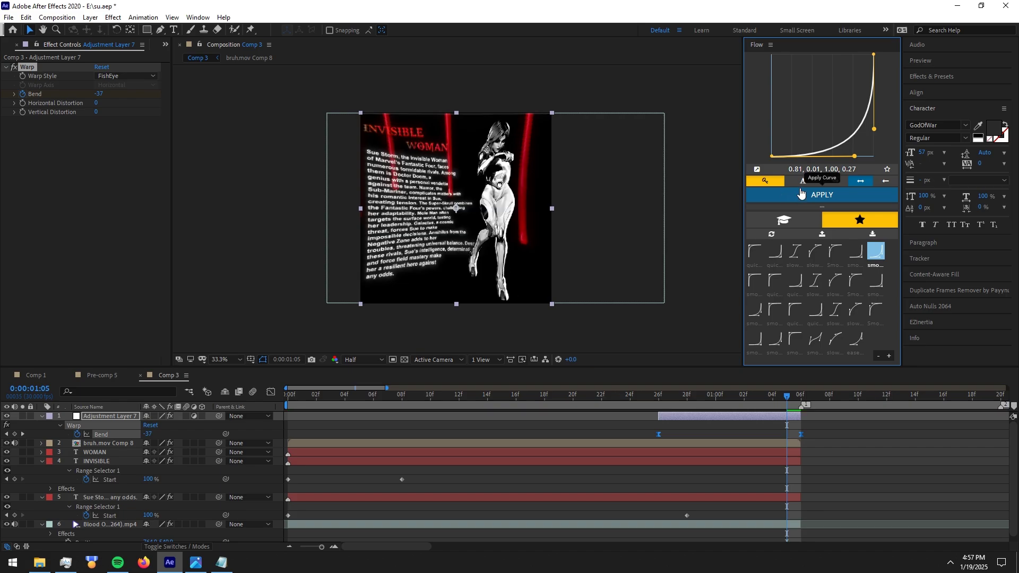
Play back the end of the composition to check the eased fisheye warp
drag(755, 397, 502, 397)
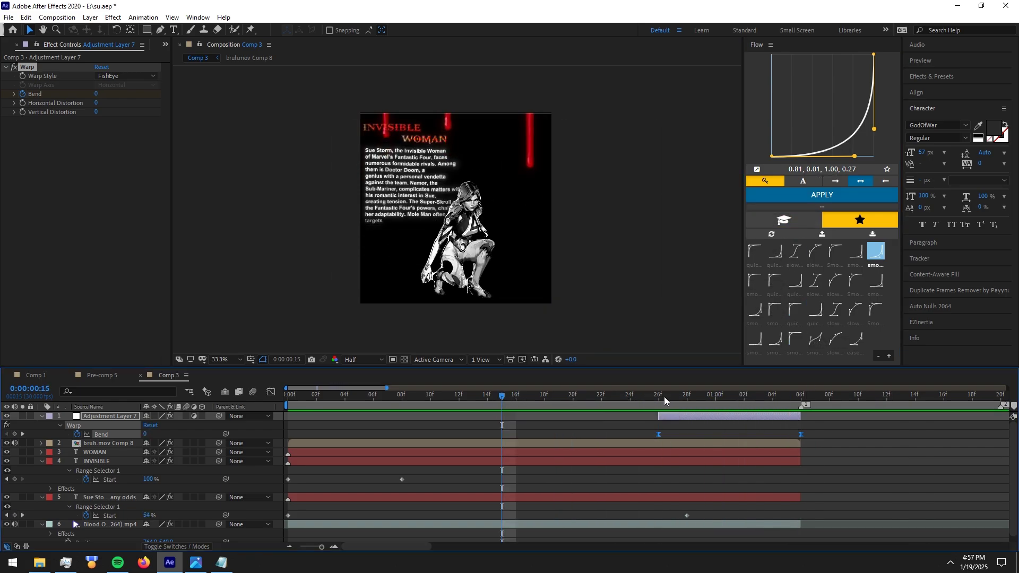
click(626, 402)
mouse_move(626, 403)
mouse_down()
mouse_move(738, 398)
mouse_move(643, 398)
mouse_up()
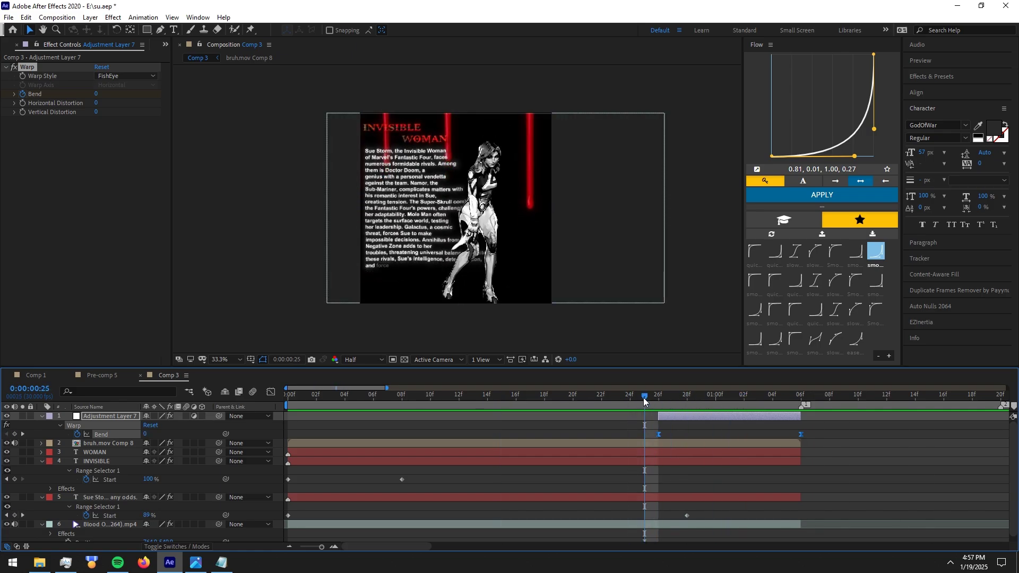
click(833, 443)
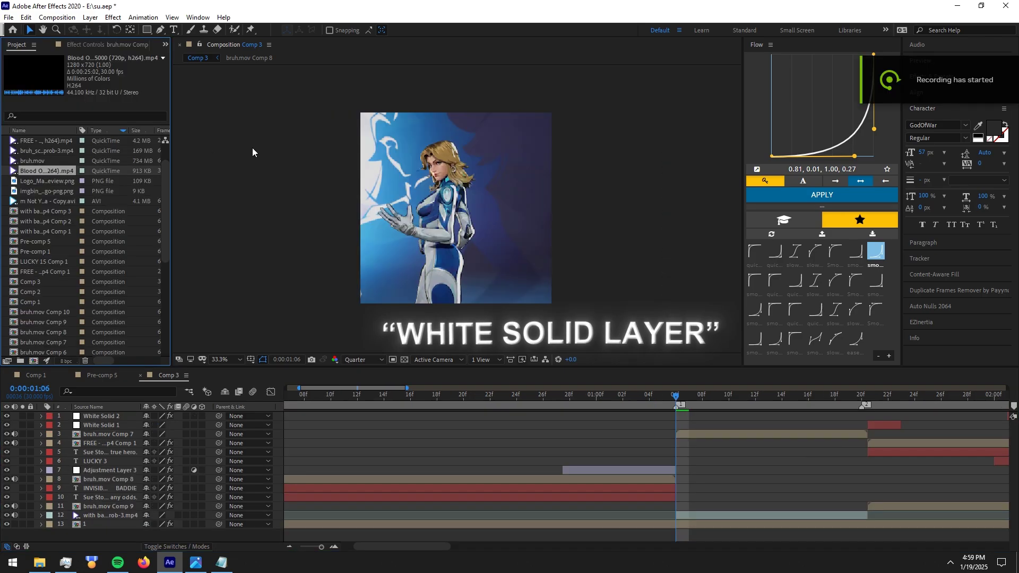
Create a white 1080 x 1080 px solid, split it at 0:00:01:06 and delete the part before the split
right_click(291, 149)
mouse_move(408, 154)
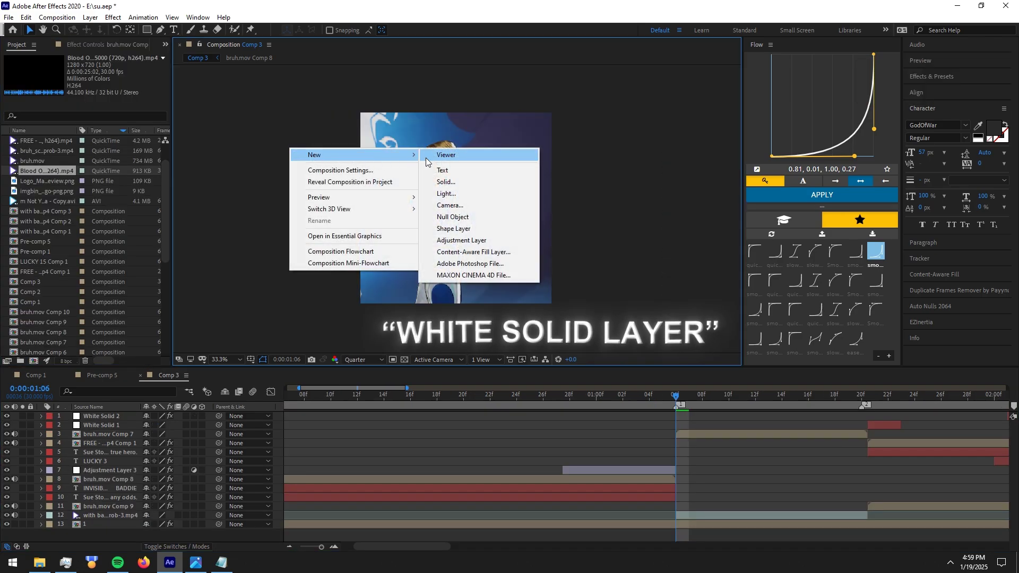
click(445, 182)
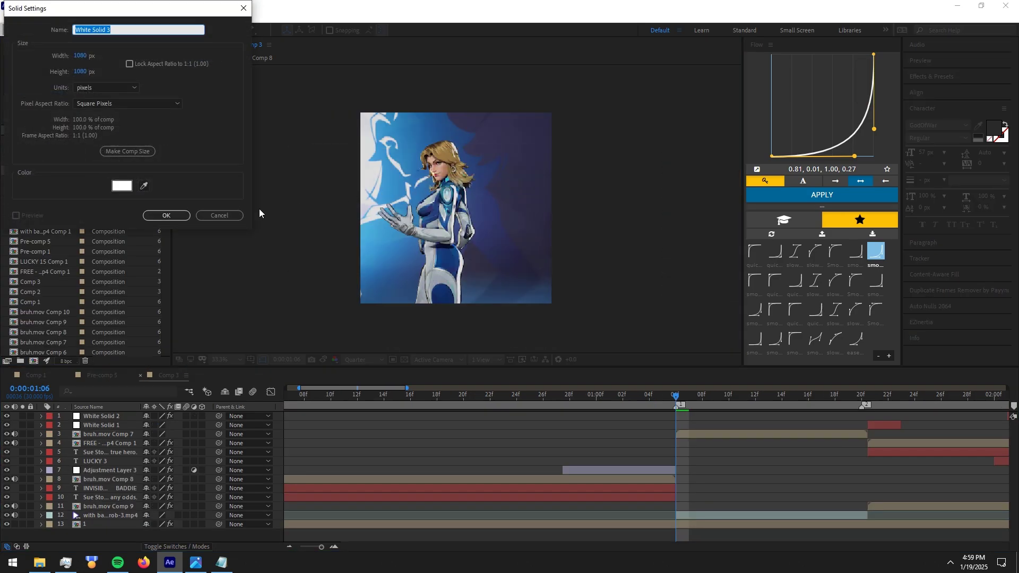
click(166, 215)
key(ctrl+shift+d)
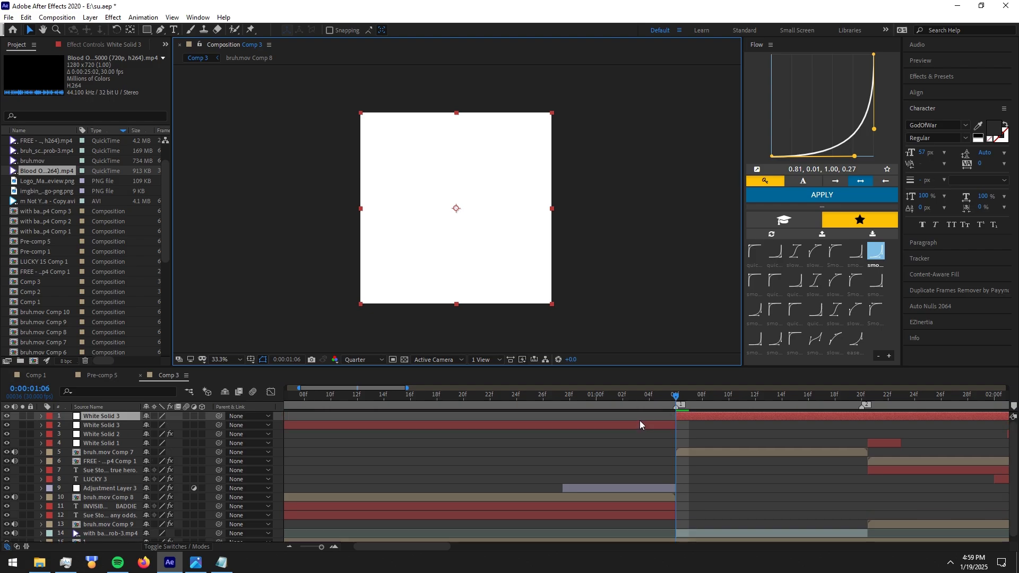
click(639, 423)
key(Delete)
click(688, 419)
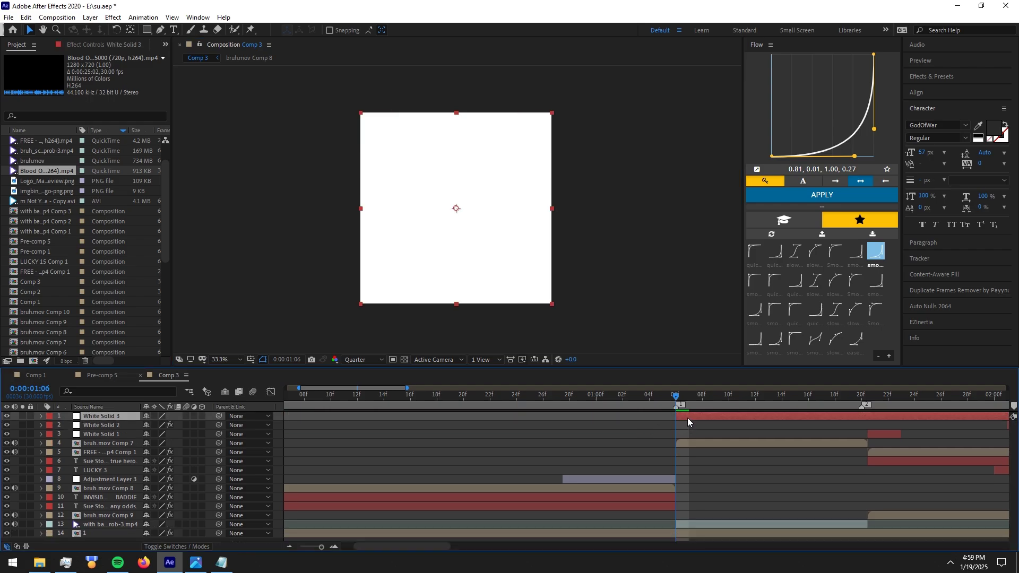
Split the new white solid at 0:00:01:10, four frames after its start, and delete the part after it
key(Page_Down)
key(Page_Down)
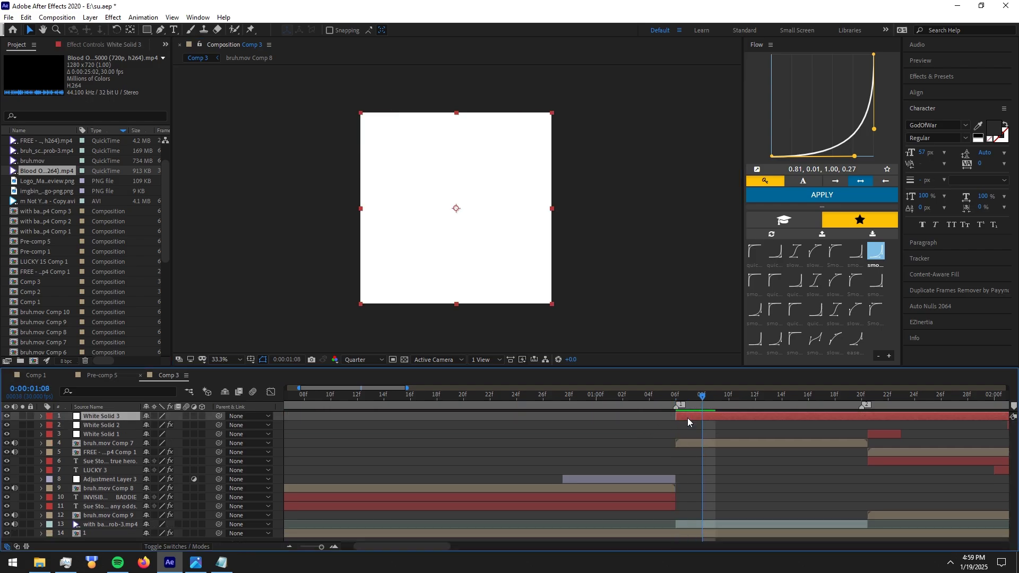
key(Page_Up)
key(Page_Up)
key(Page_Down)
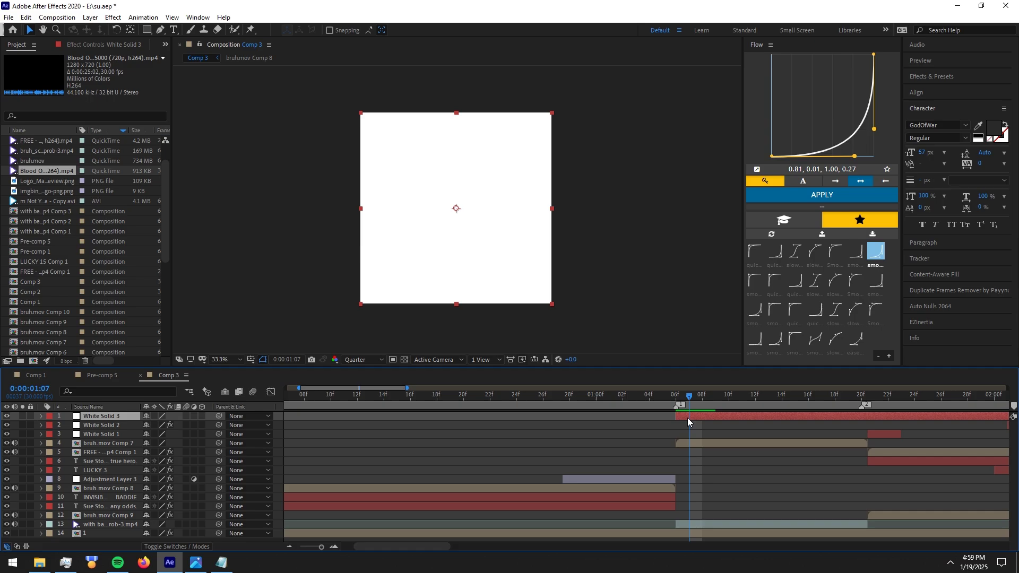
key(Page_Down)
key(Page_Down)
key(Page_Down)
key(ctrl+shift+d)
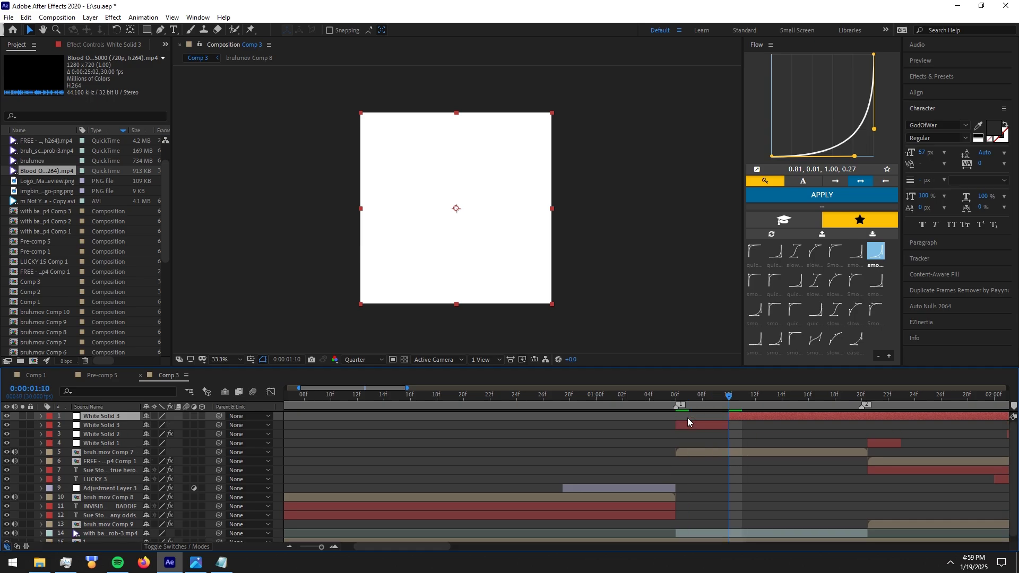
key(Delete)
Keyframe the trimmed white solid's Opacity from 100% at 0:00:01:06 to 0% at 0:00:01:10
click(670, 390)
click(683, 417)
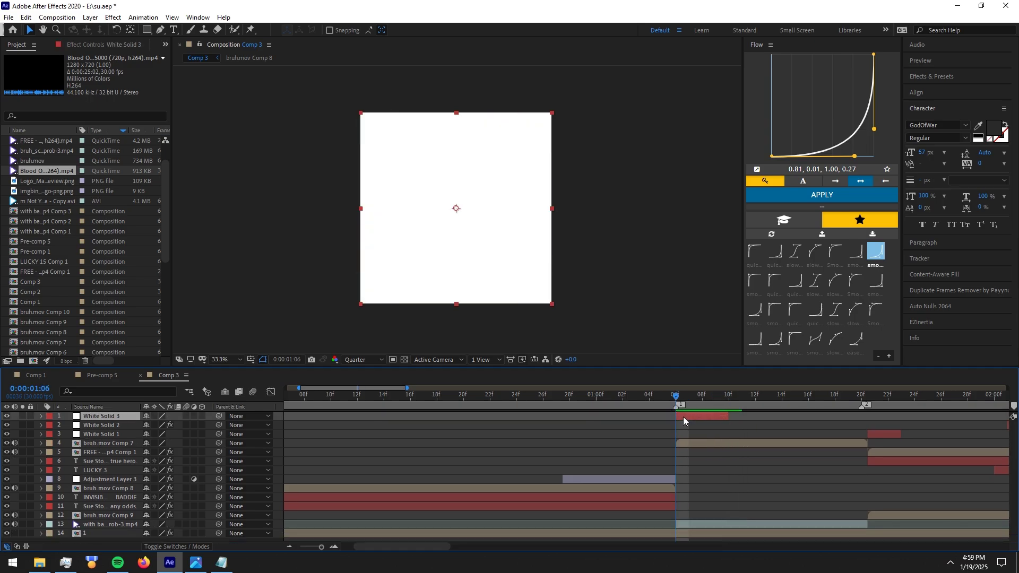
key(r)
click(68, 425)
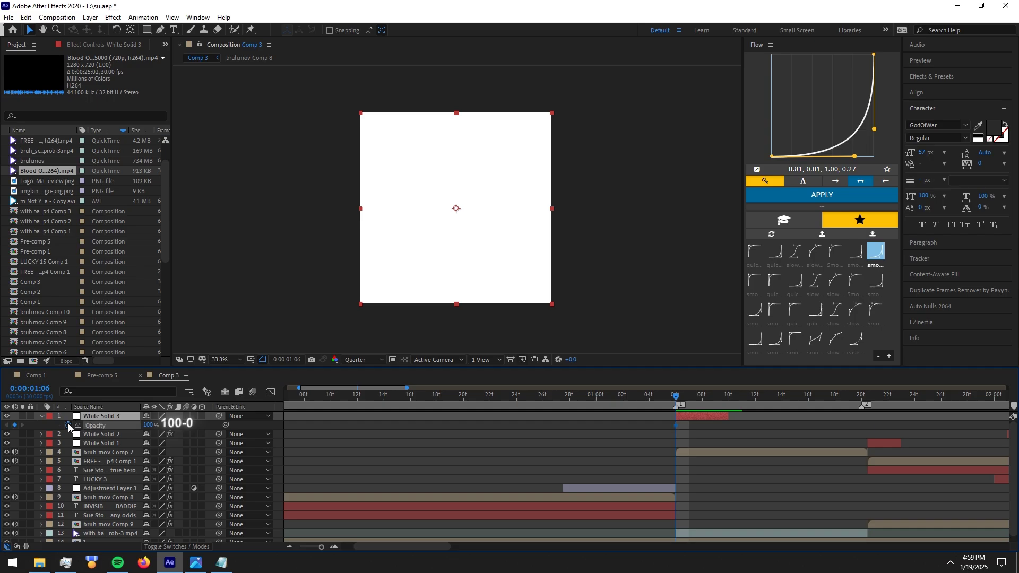
key(o)
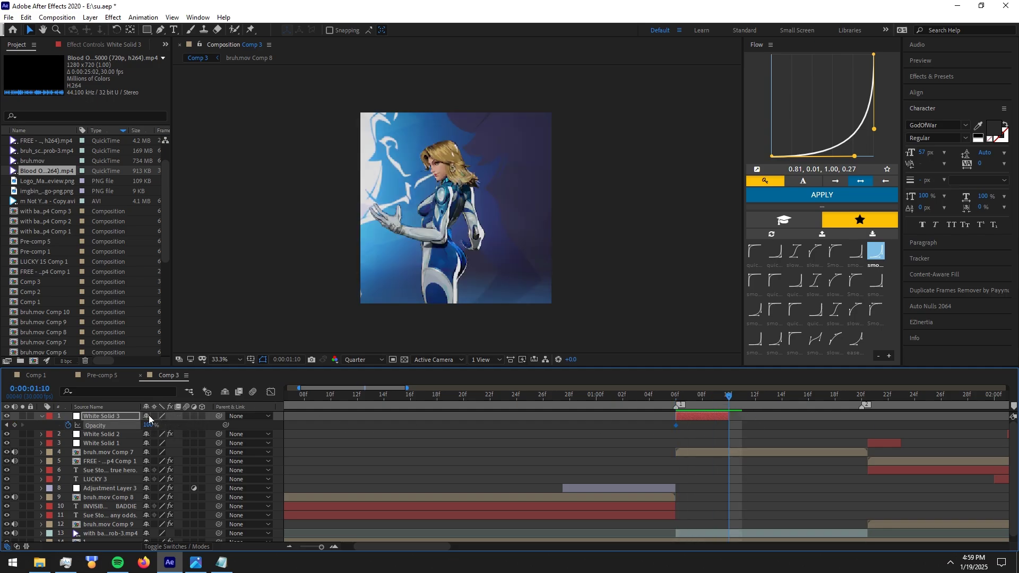
drag(679, 397, 766, 396)
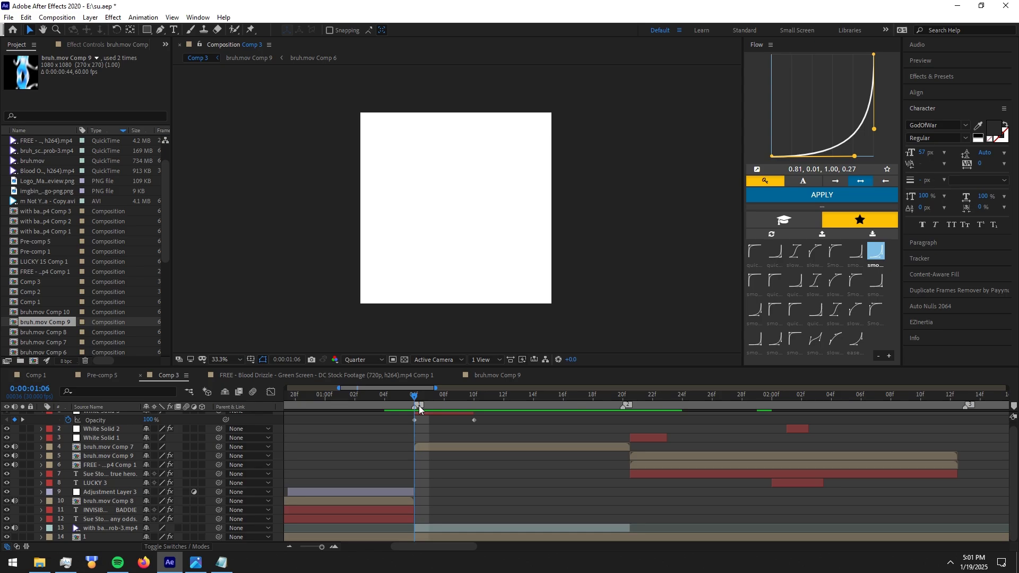
Open the bruh.mov Comp 9 precomp that starts after the second marker and add an adjustment layer above its footage
drag(416, 395, 634, 407)
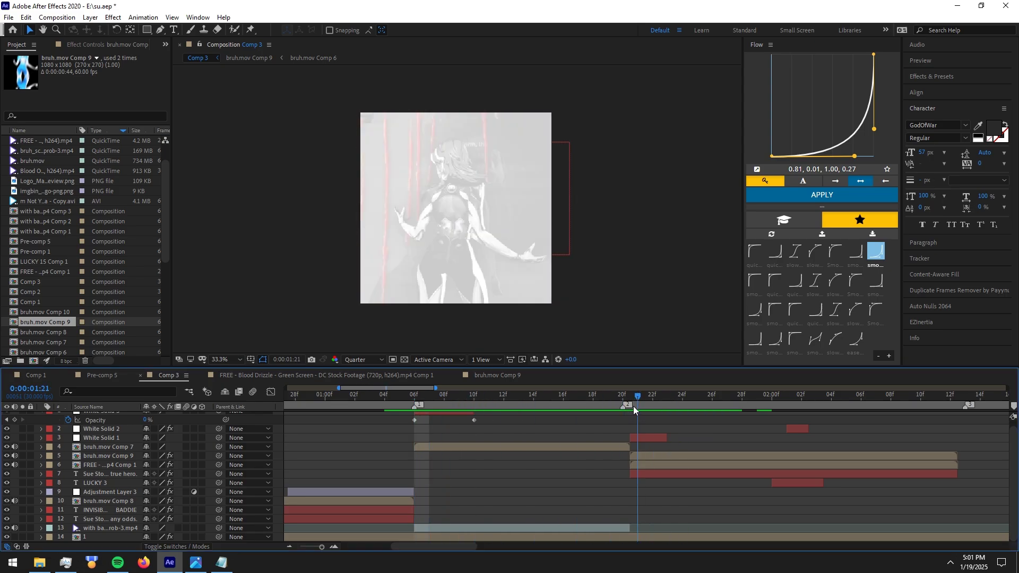
double_click(656, 458)
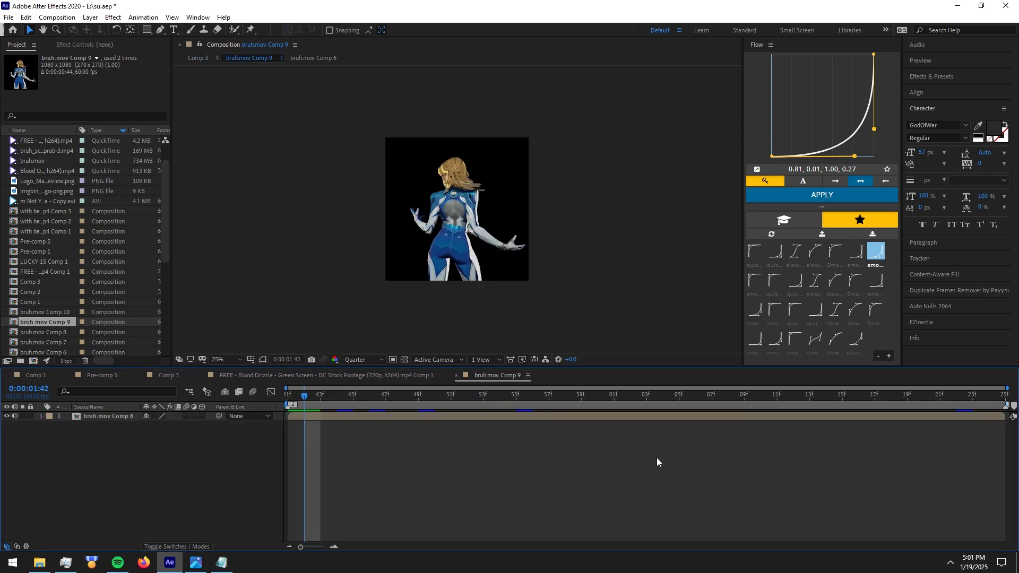
click(442, 415)
key(ctrl+alt+y)
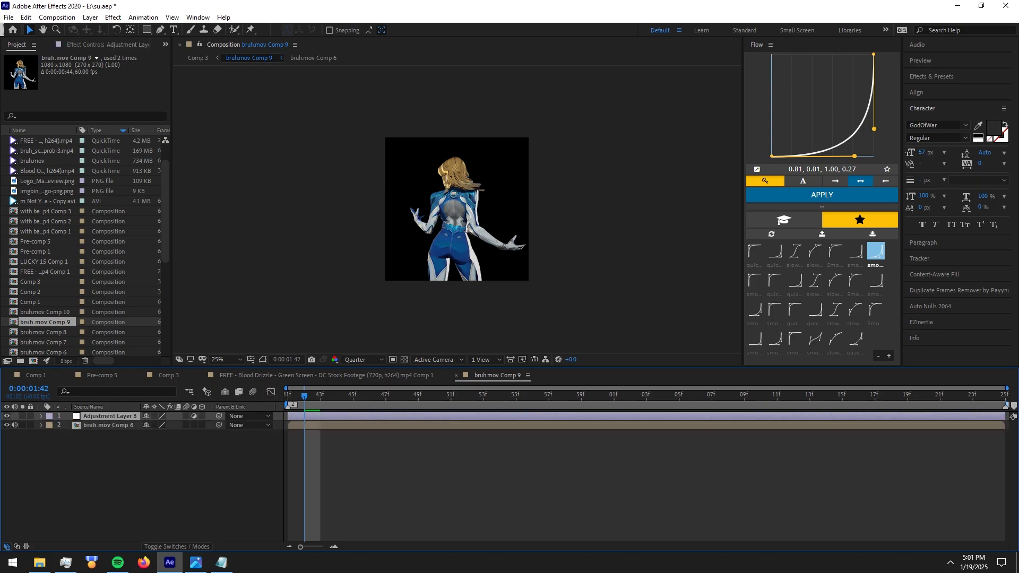
key(alt+Tab)
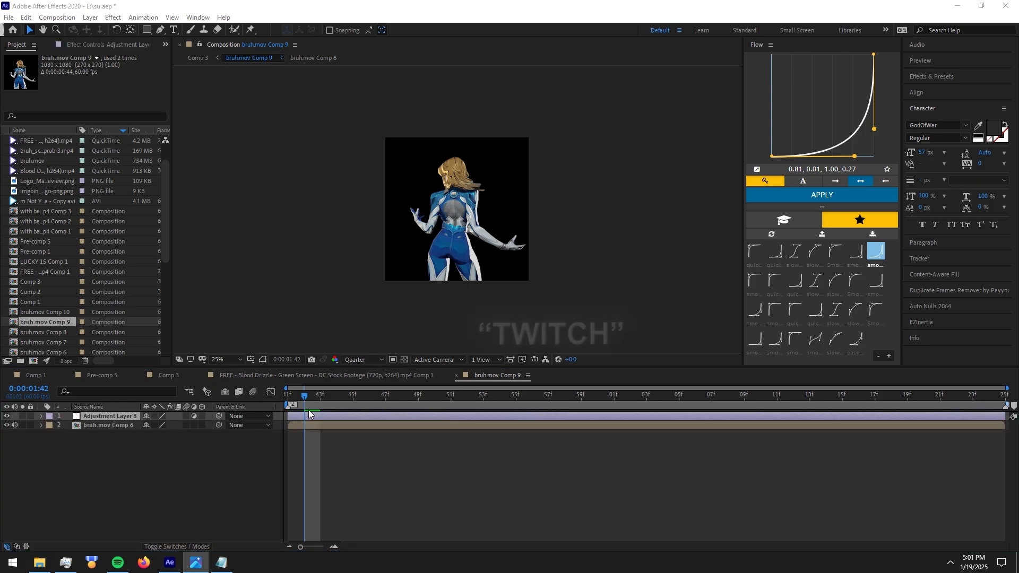
Apply the Twitch effect to the adjustment layer, enabling Blur, Light and Slide with a speed of 20
click(288, 396)
key(ctrl+space)
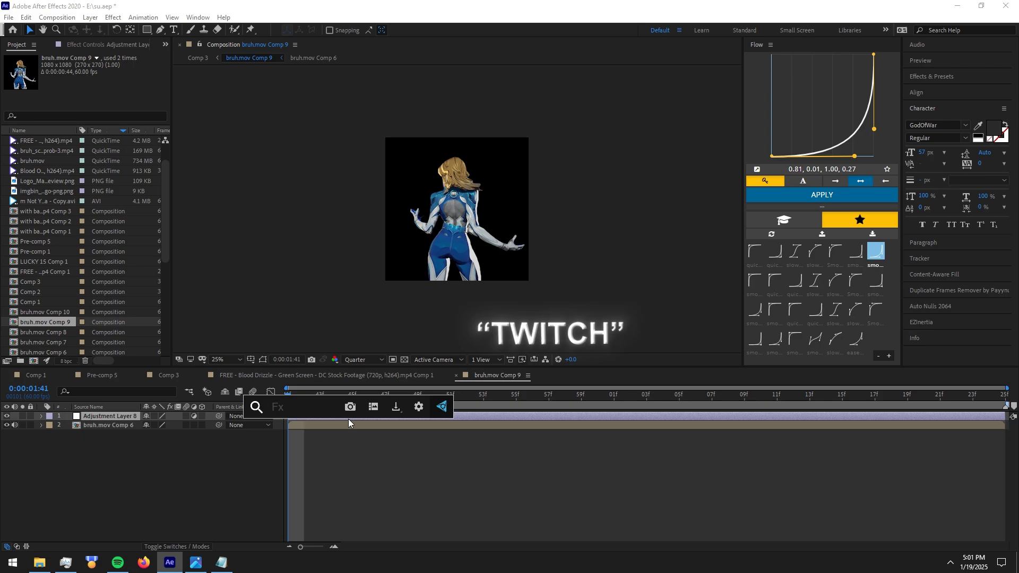
text(twi)
key(Return)
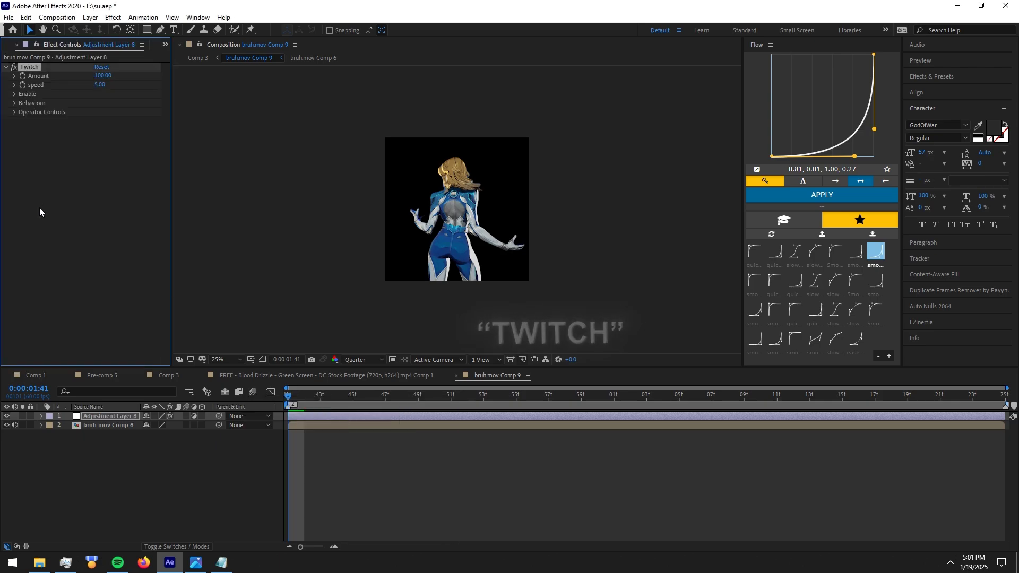
click(15, 94)
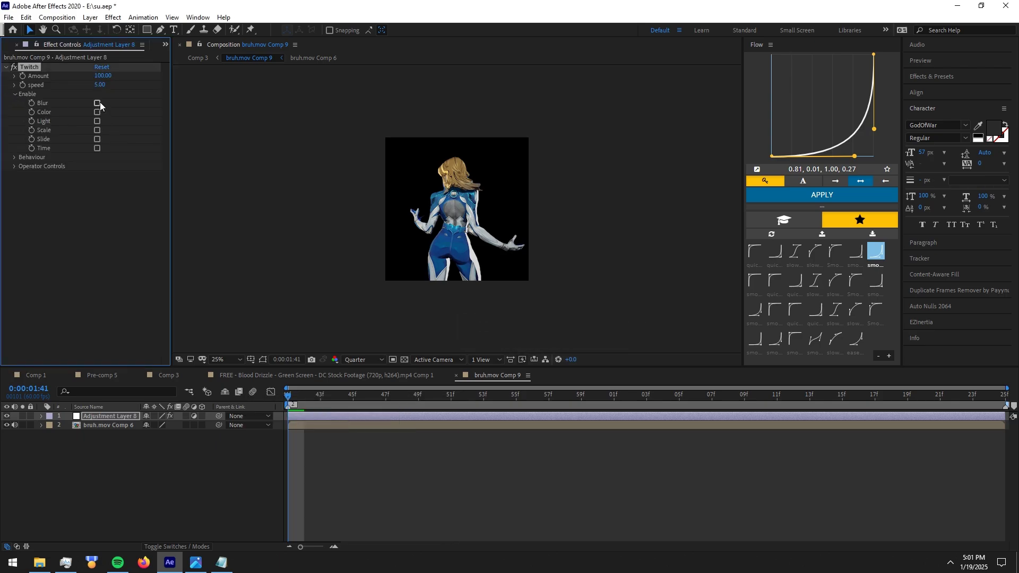
click(97, 122)
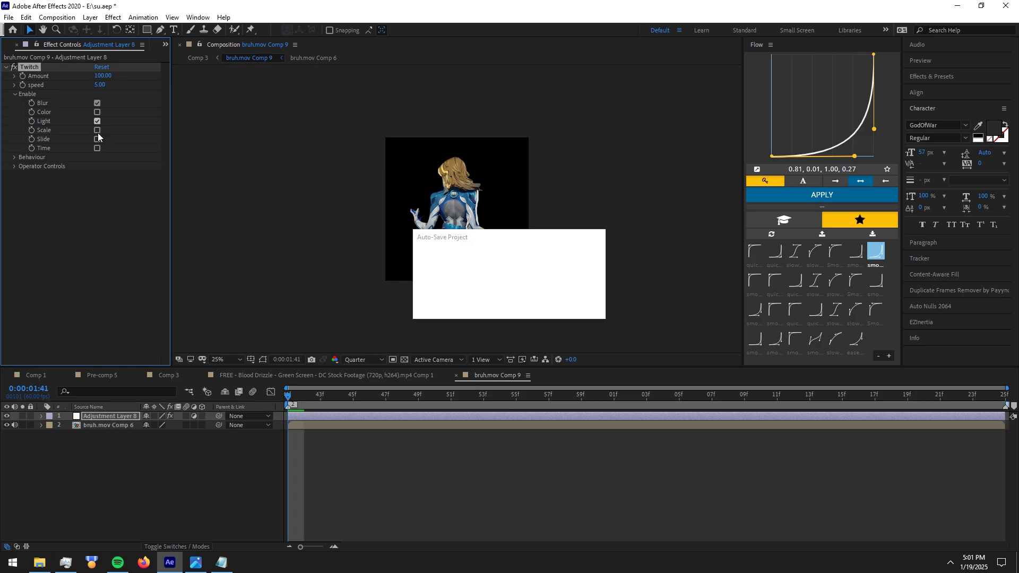
click(97, 138)
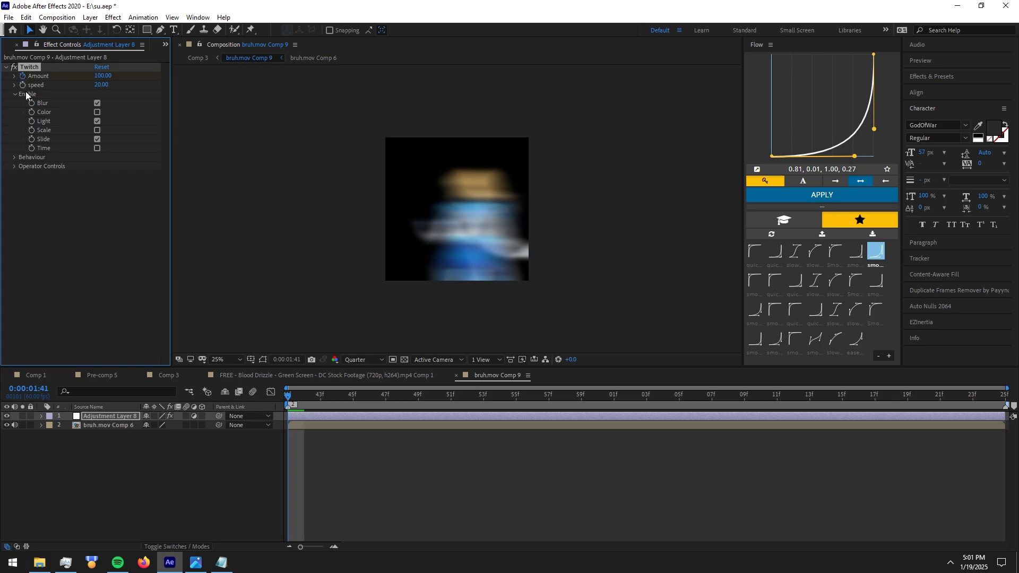
Keyframe the Twitch Amount from 100 at 0:00:01:41 to 0 at 0:00:01:52 and preview the result
key(u)
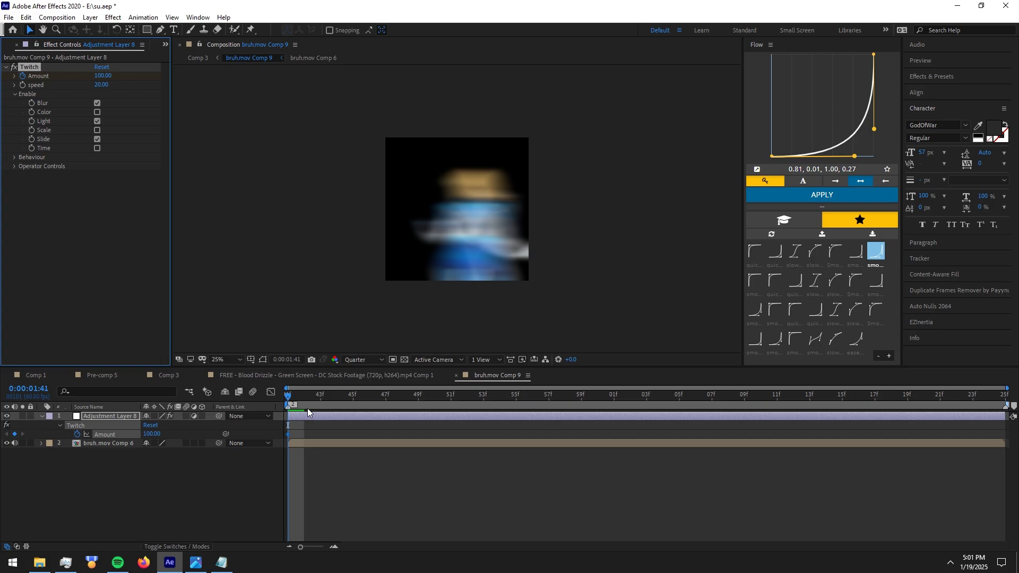
drag(296, 404, 468, 402)
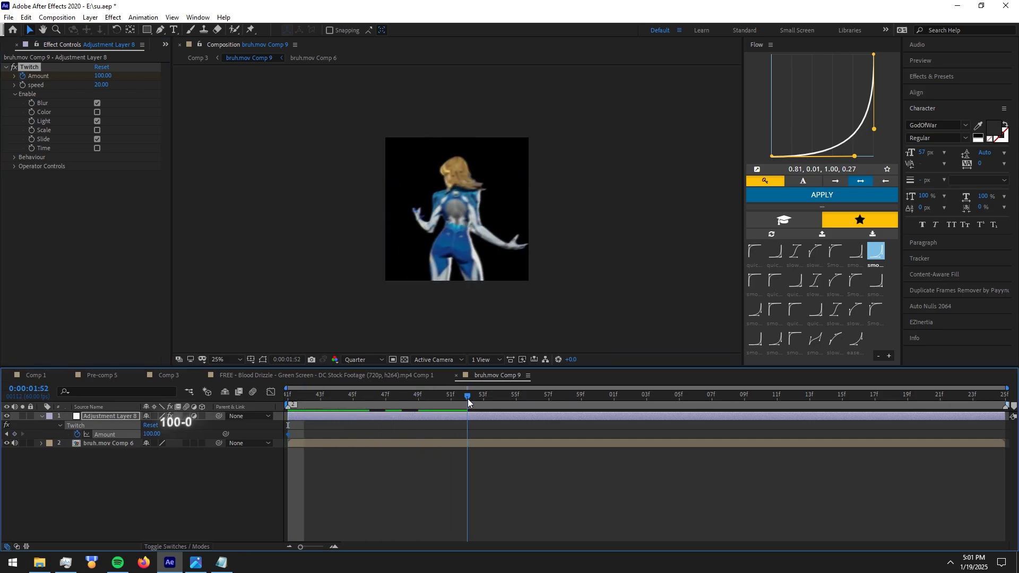
click(103, 76)
text(0)
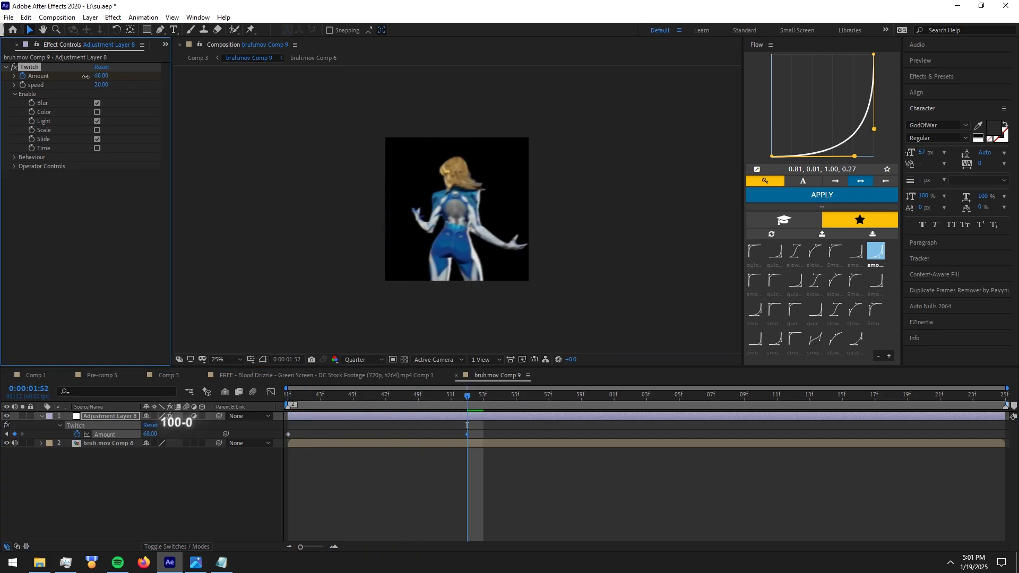
key(Return)
drag(319, 395, 277, 396)
key(space)
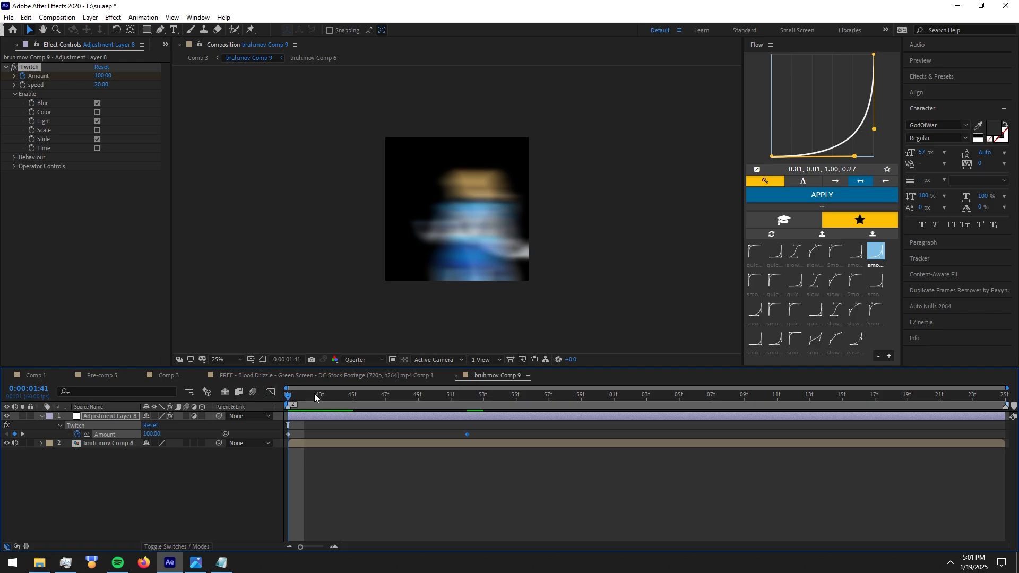
mouse_move(348, 396)
mouse_down()
mouse_move(303, 396)
mouse_move(351, 396)
mouse_move(343, 401)
mouse_up()
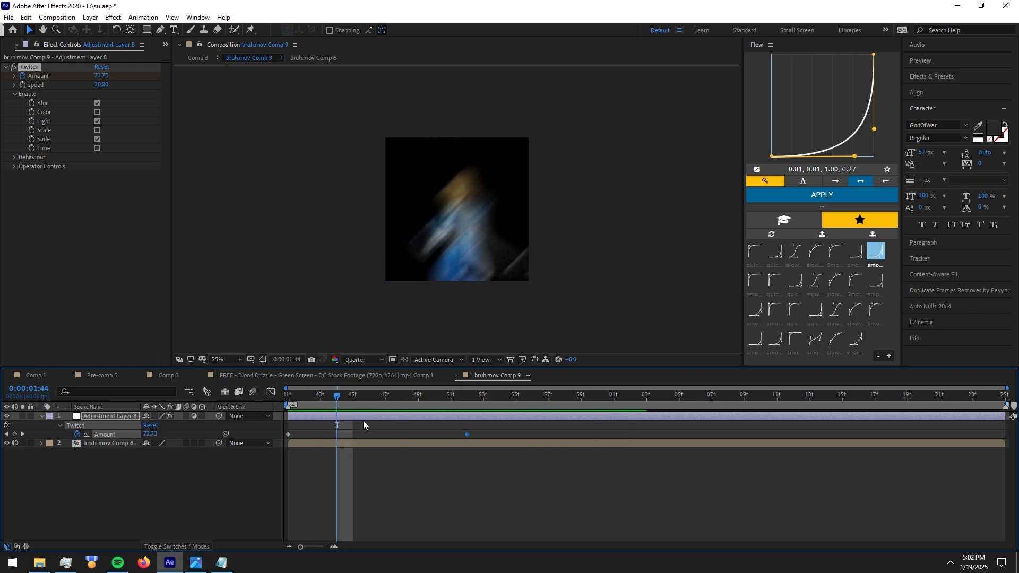
Set the Twitch Slide Direction to +90° and play back the twitch from the start of the precomp
click(15, 166)
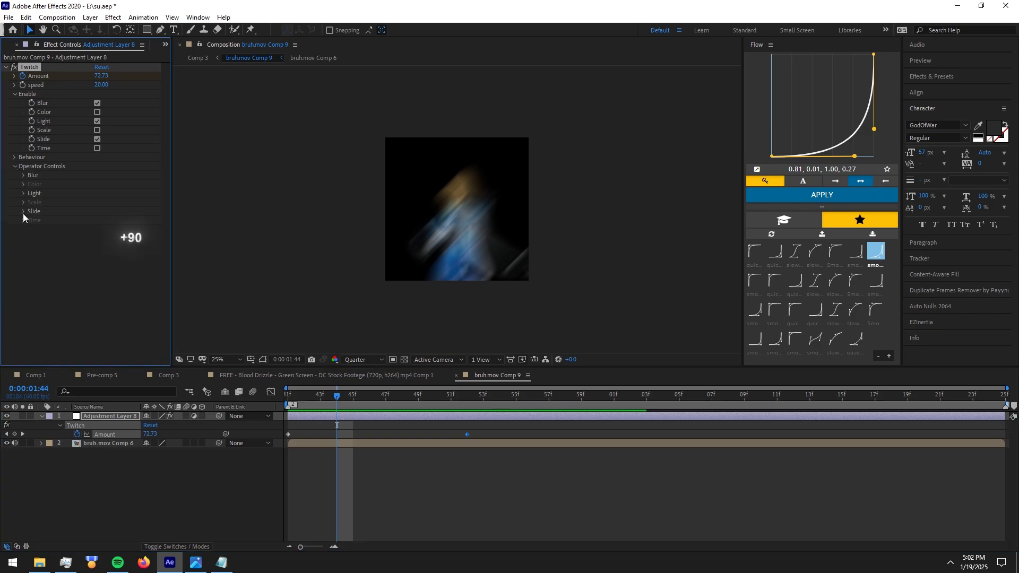
click(24, 212)
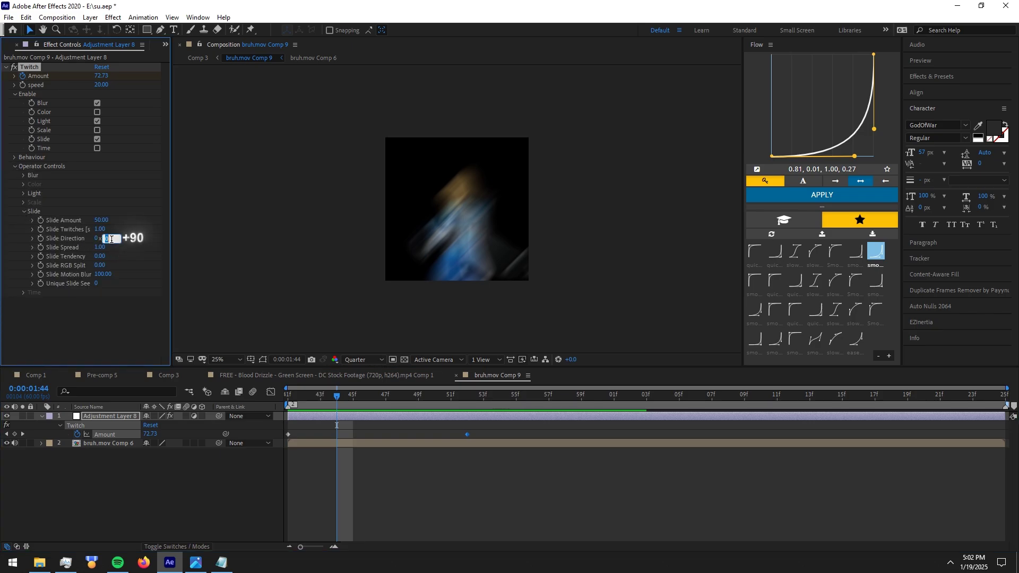
text(0)
key(Return)
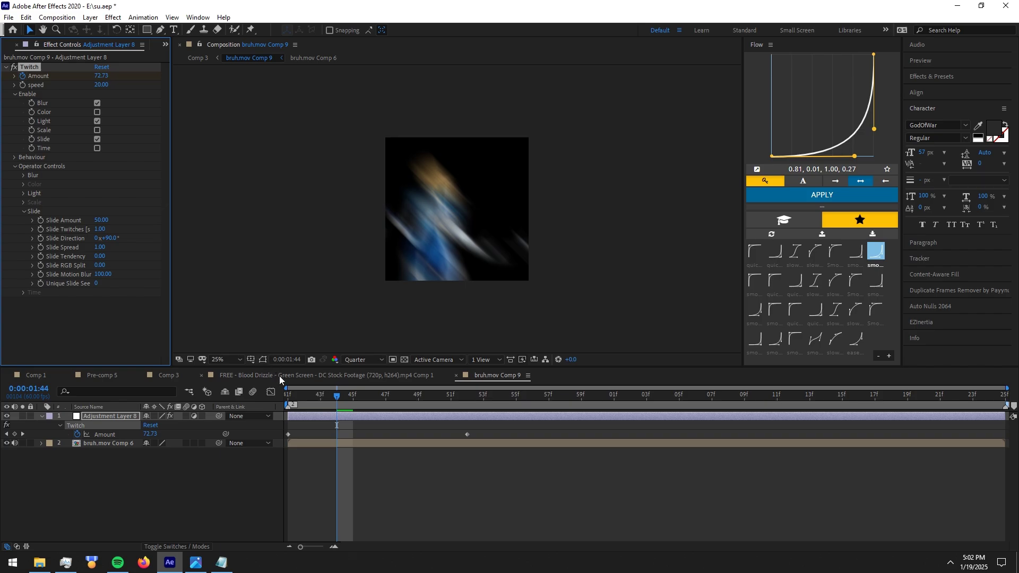
click(282, 398)
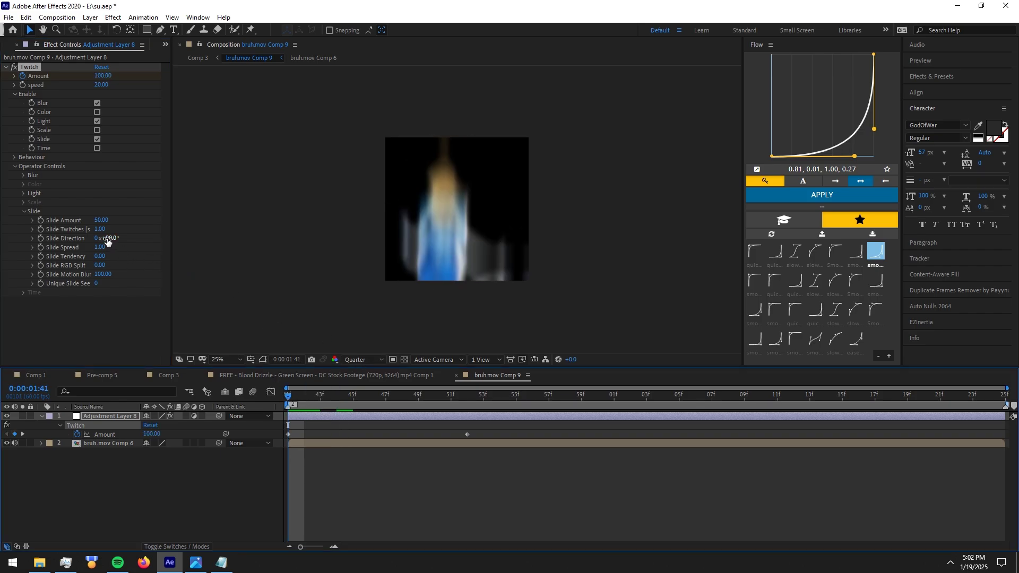
key(space)
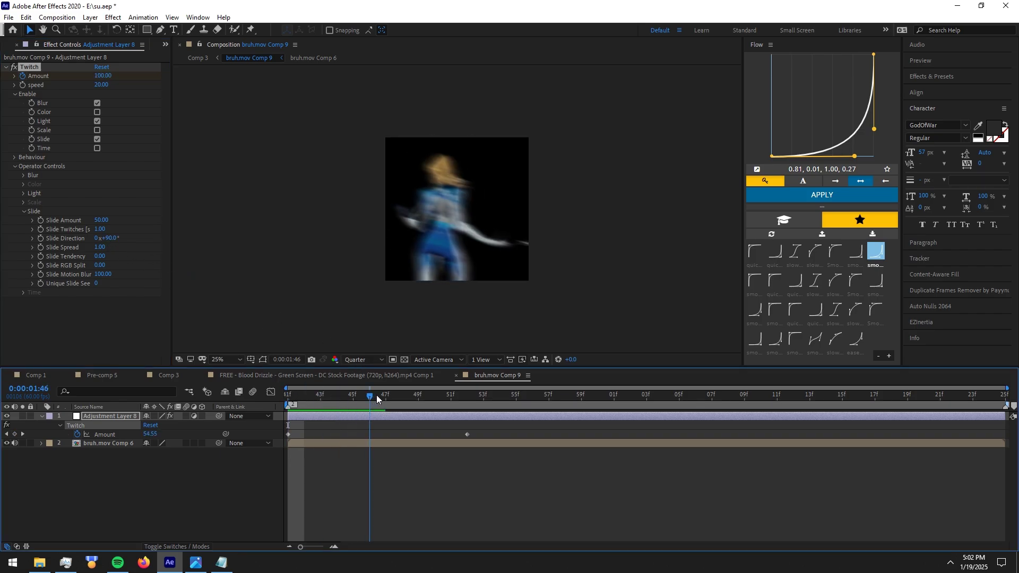
key(space)
Add the S_Shake effect to the adjustment layer after Twitch
drag(288, 395, 261, 397)
key(ctrl+space)
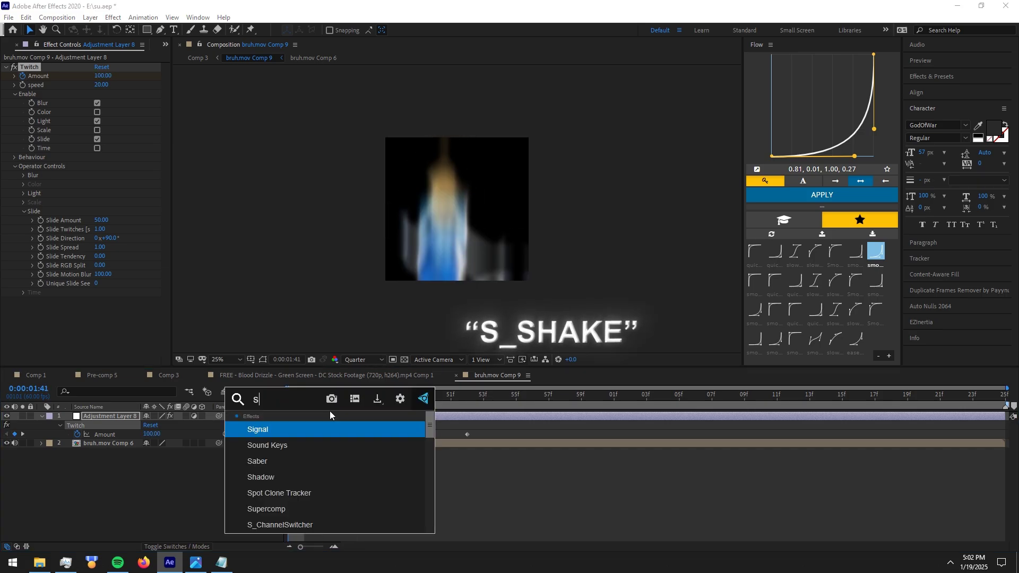
text(s_shake)
key(Return)
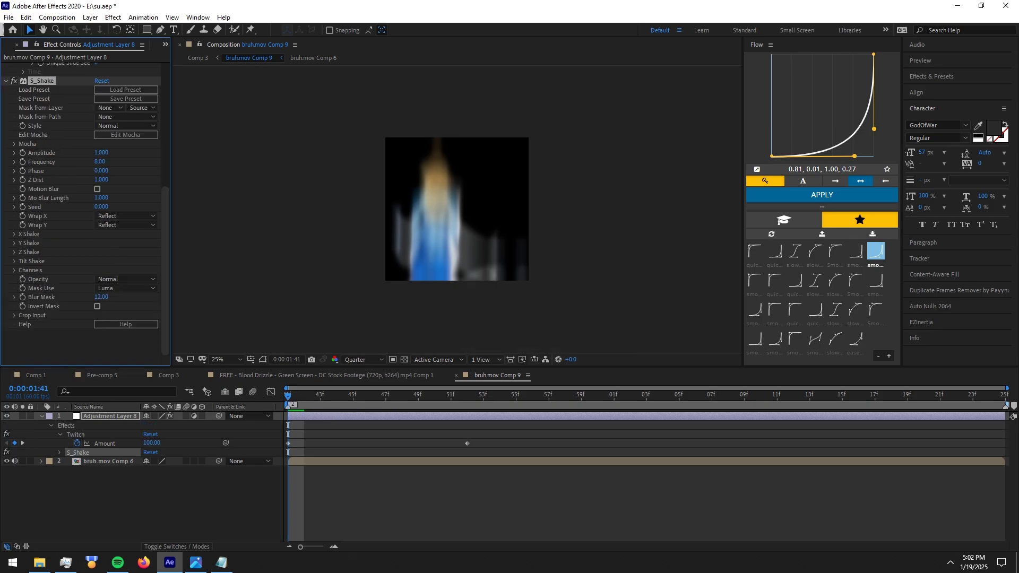
key(alt+Tab)
text(0.13)
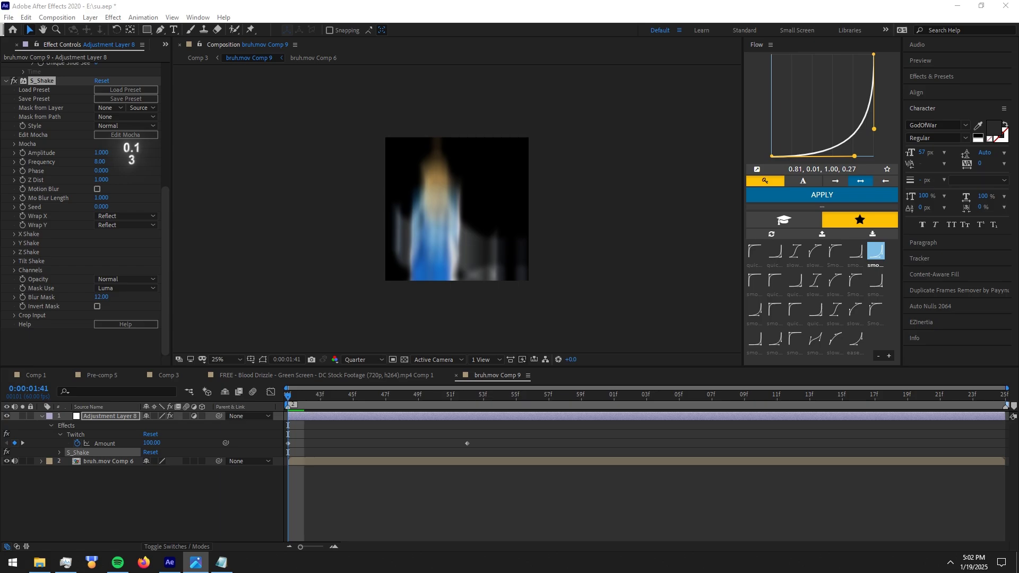
Set the S_Shake Amplitude to 0.1 and Frequency to 3, and preview the shake
click(96, 152)
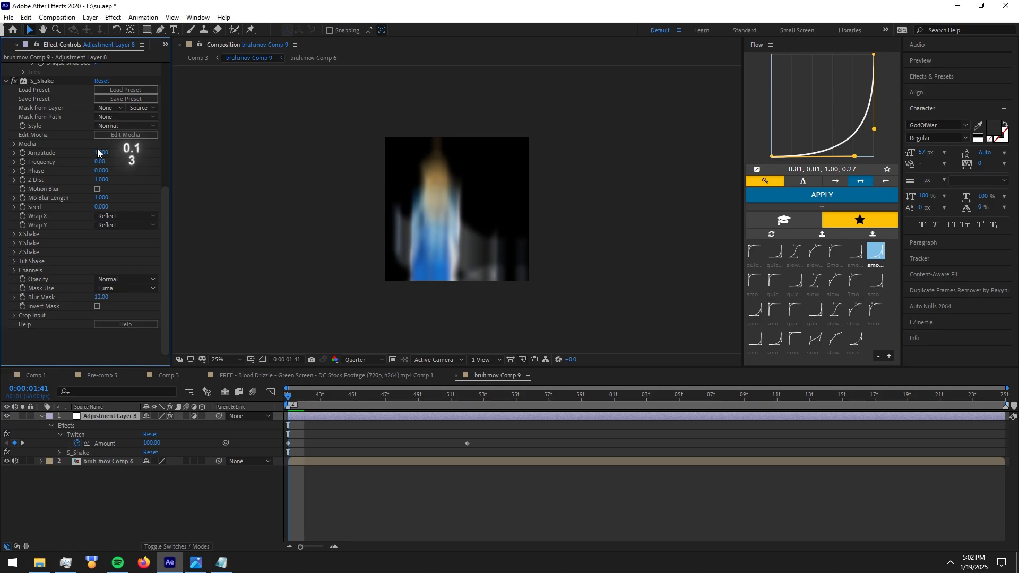
key(space)
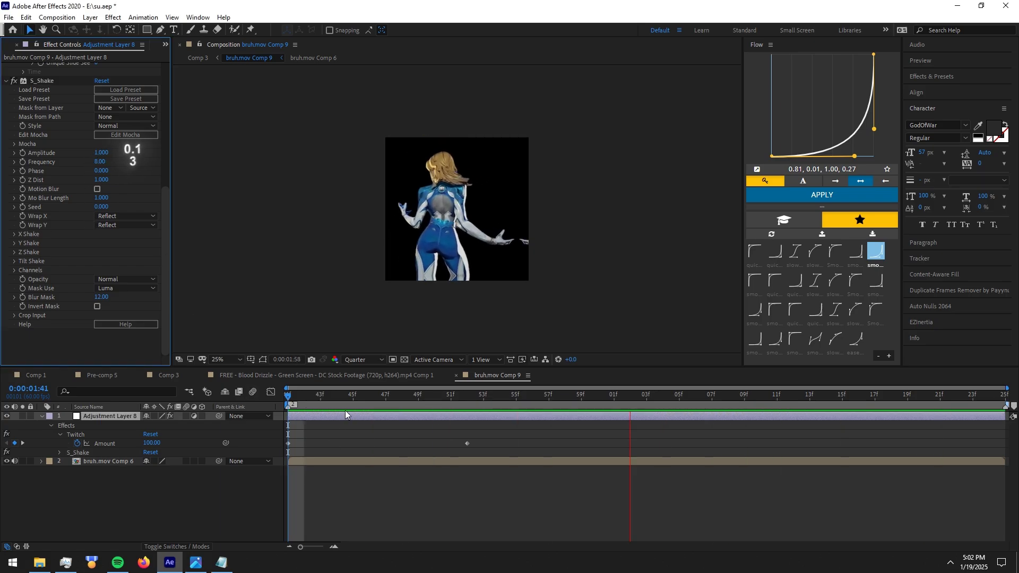
click(331, 391)
click(103, 153)
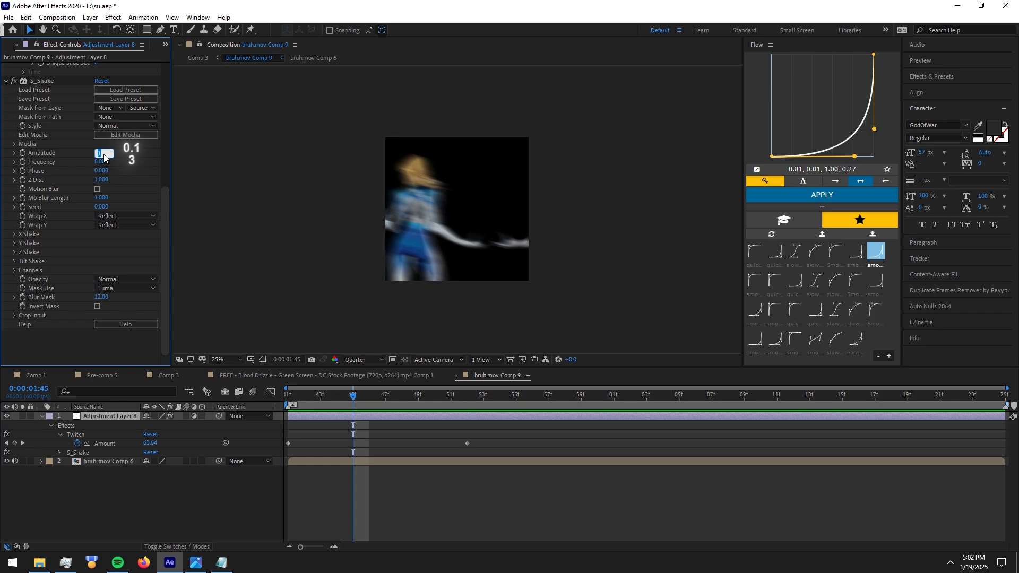
text(0.1)
key(Return)
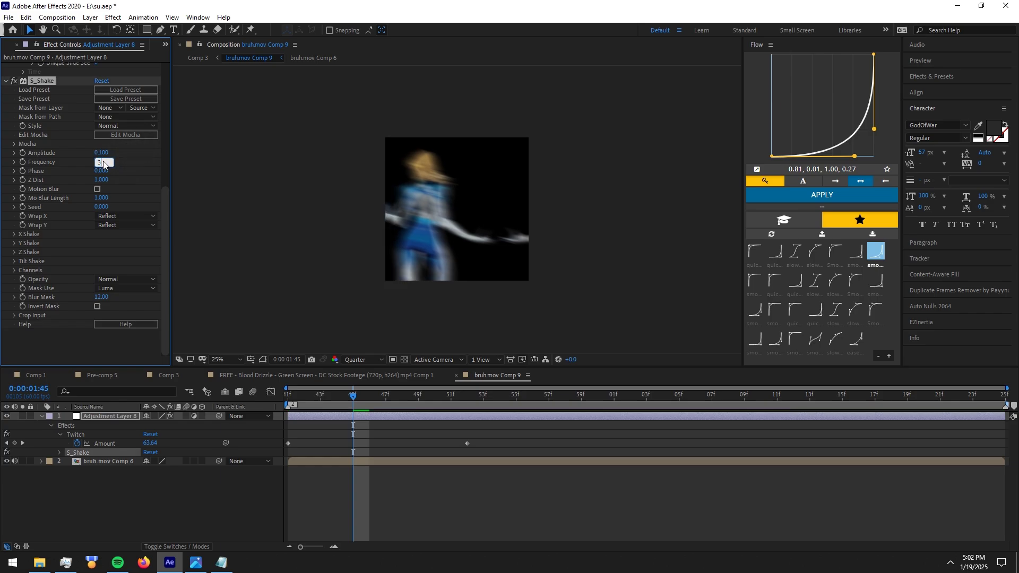
key(Return)
drag(345, 400, 438, 414)
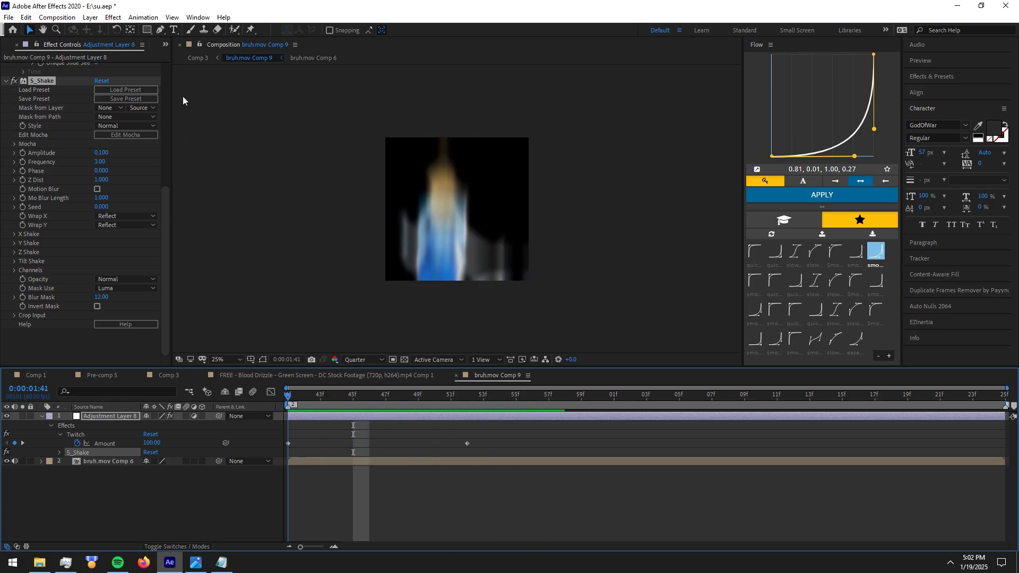
Return to Comp 3 and play back the transition around the second marker to check the twitch and shake
click(196, 58)
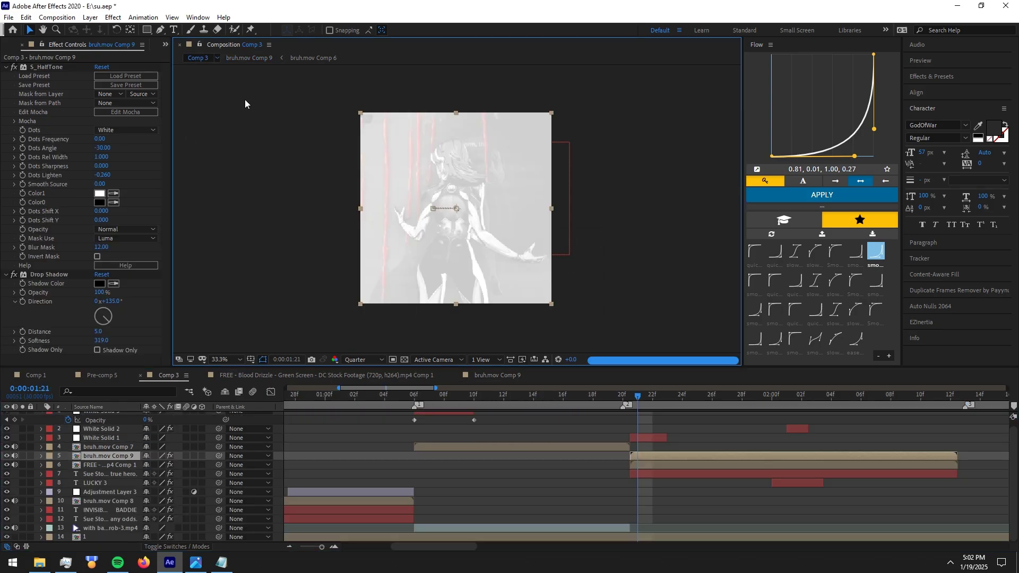
drag(632, 396, 606, 399)
key(space)
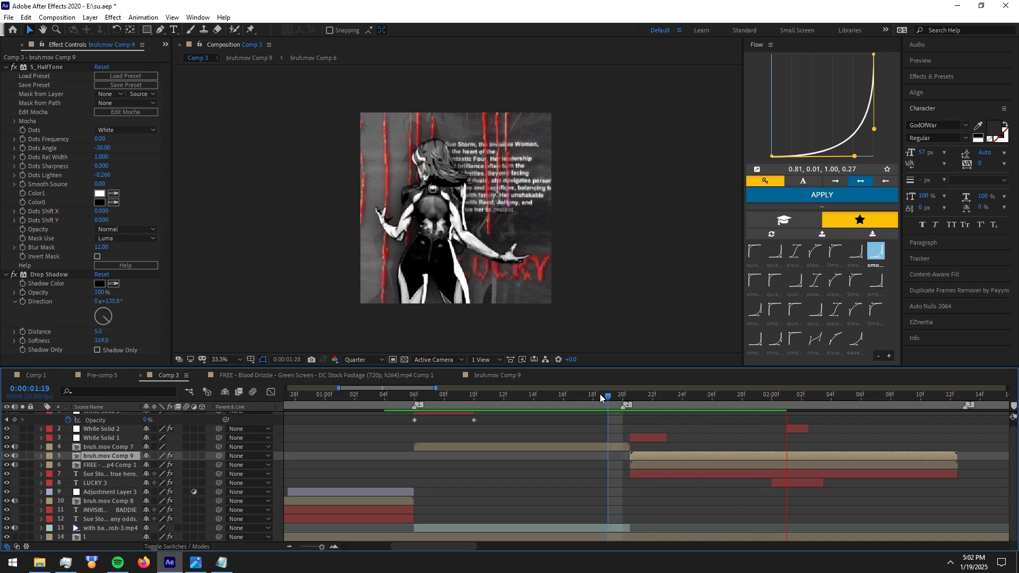
click(533, 396)
key(space)
key(space)
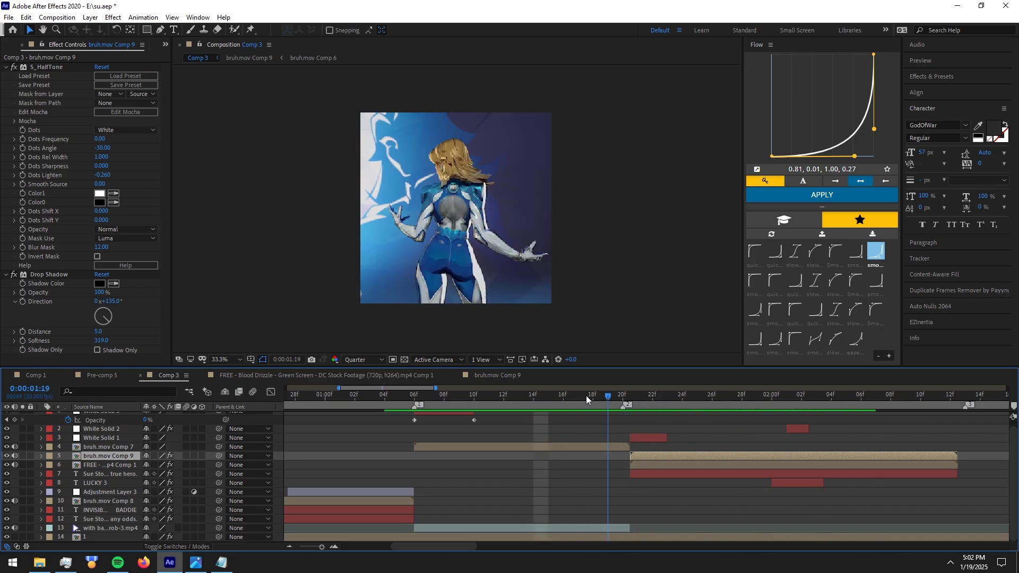
key(Page_Down)
key(space)
drag(588, 393, 652, 398)
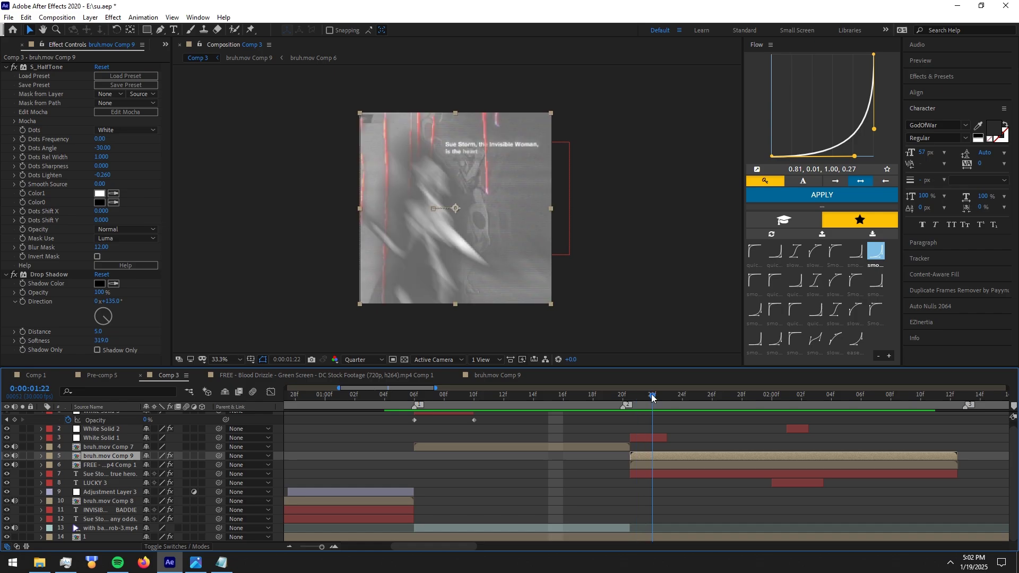
In bruh.mov Comp 9, move the second Twitch Amount keyframe to 0:00:01:56 and preview the slower twitch
double_click(654, 454)
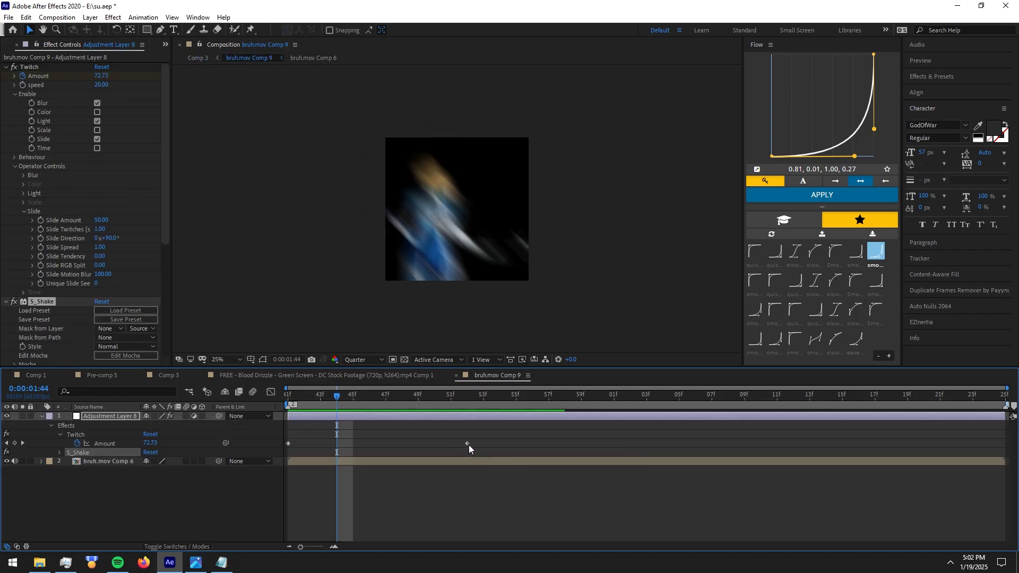
drag(467, 444, 531, 444)
click(467, 398)
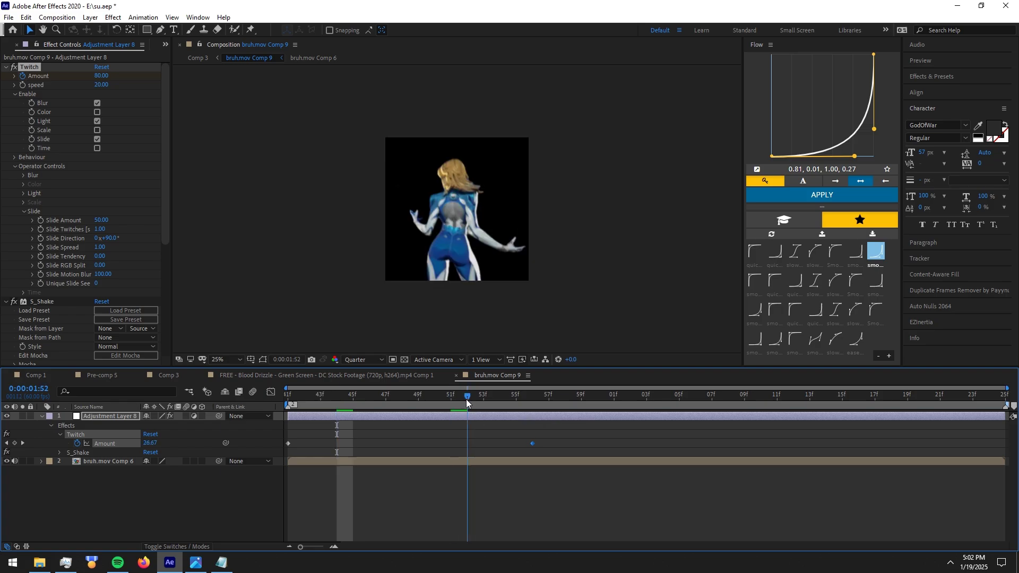
key(space)
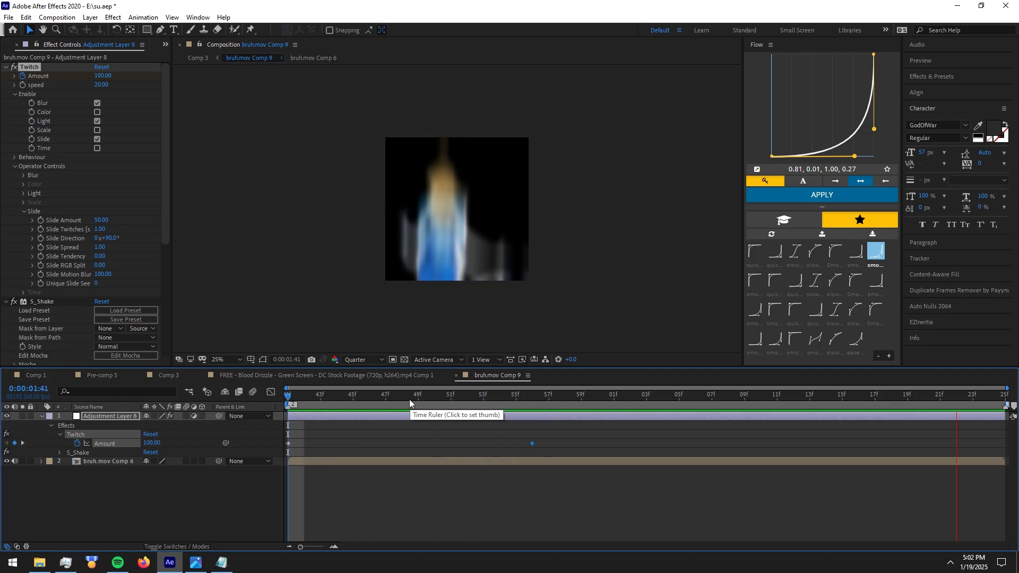
Return to Comp 3 and play back the transition around the second marker with the lengthened twitch
click(200, 57)
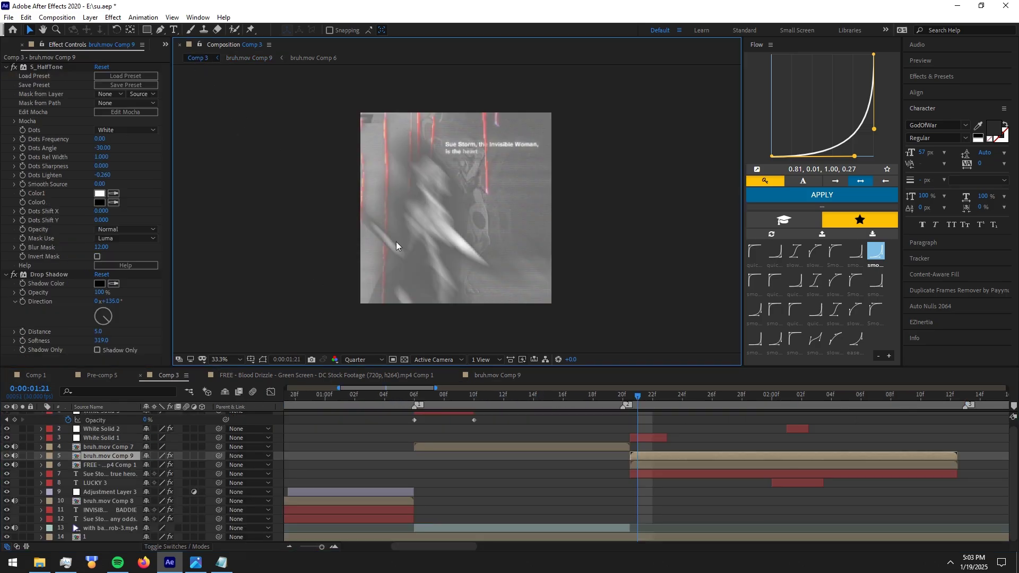
click(621, 399)
click(612, 397)
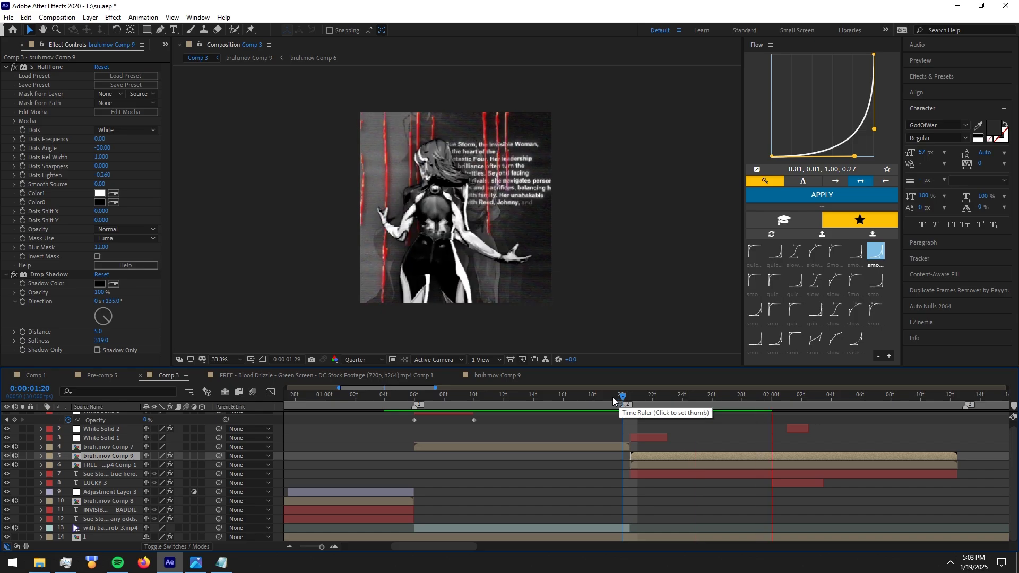
key(space)
click(577, 399)
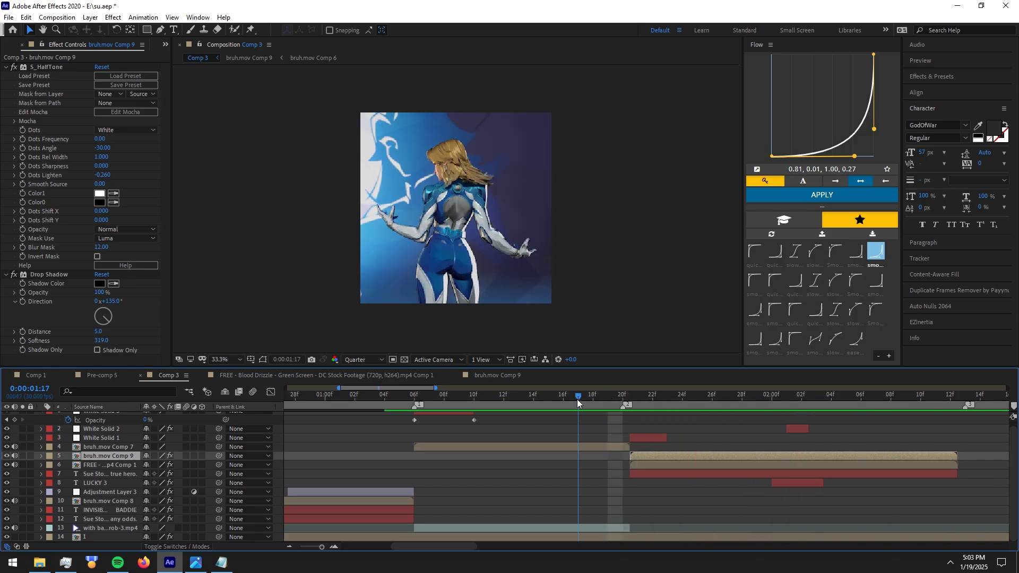
key(space)
click(608, 397)
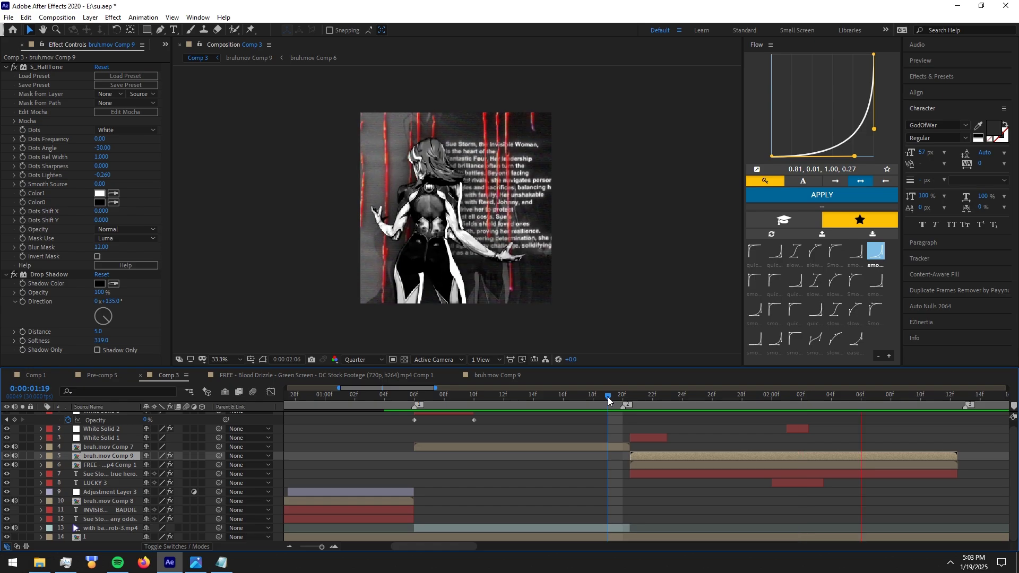
drag(608, 399, 620, 399)
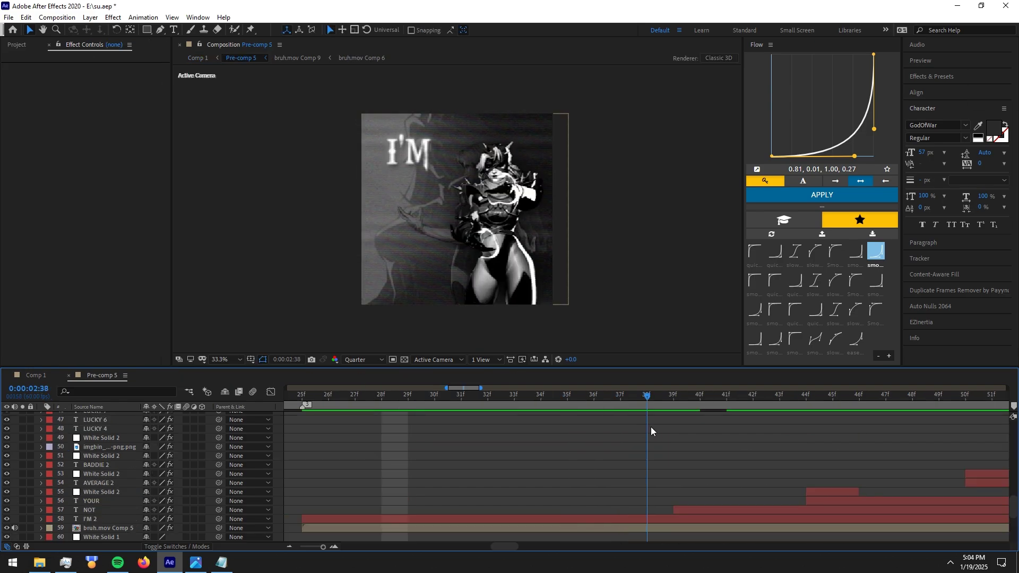
Create a white solid in Pre-comp 5 and trim its start to 0:00:02:39, where the NOT text begins
drag(651, 426, 671, 493)
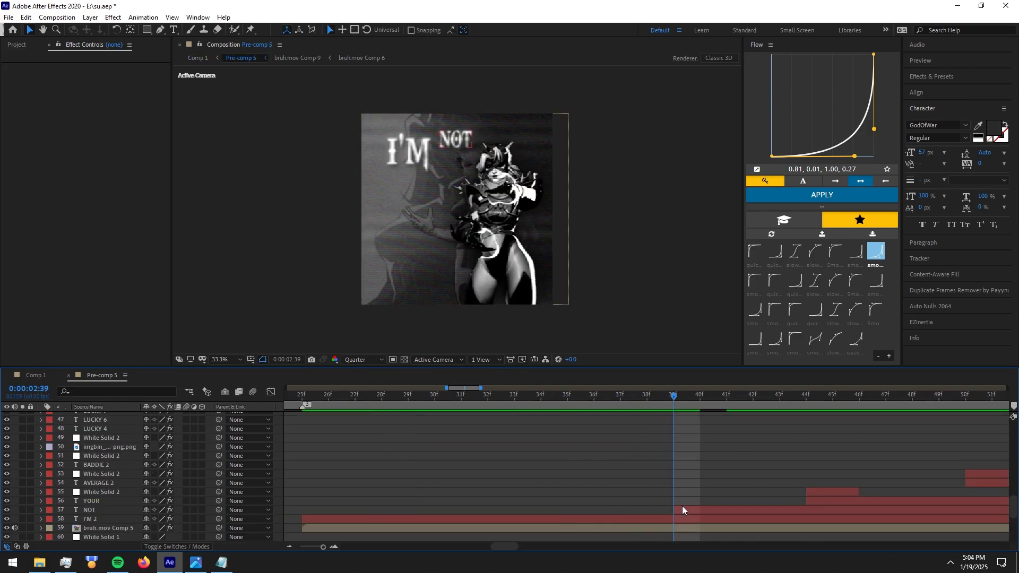
right_click(646, 236)
mouse_move(689, 243)
click(800, 269)
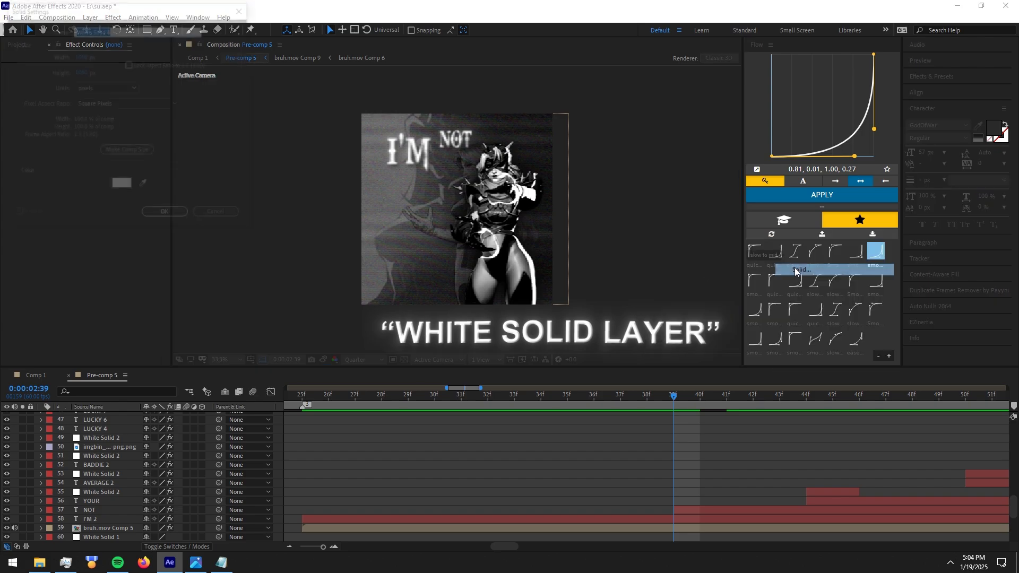
key(Return)
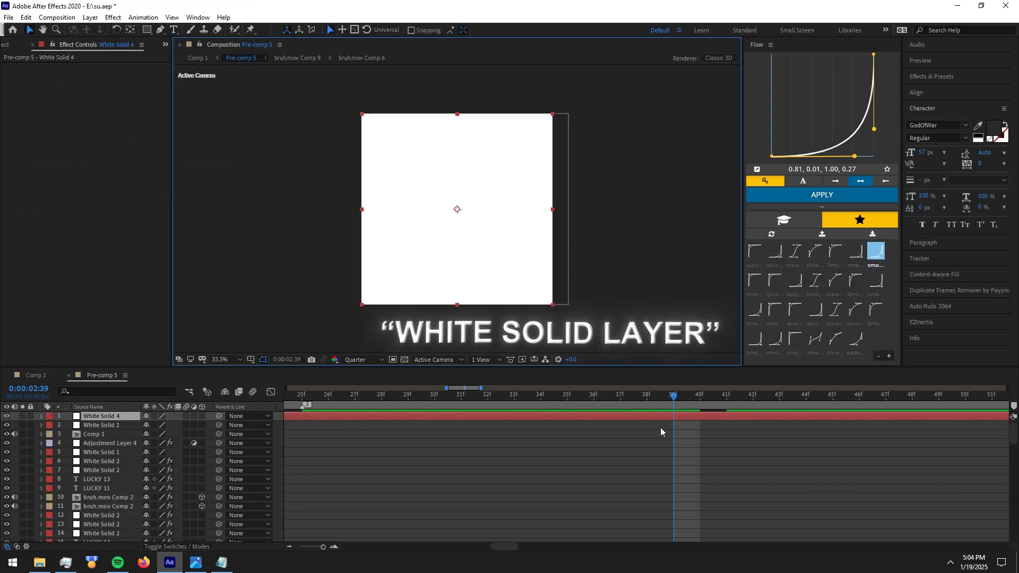
key(ctrl+shift+d)
key(Delete)
click(684, 418)
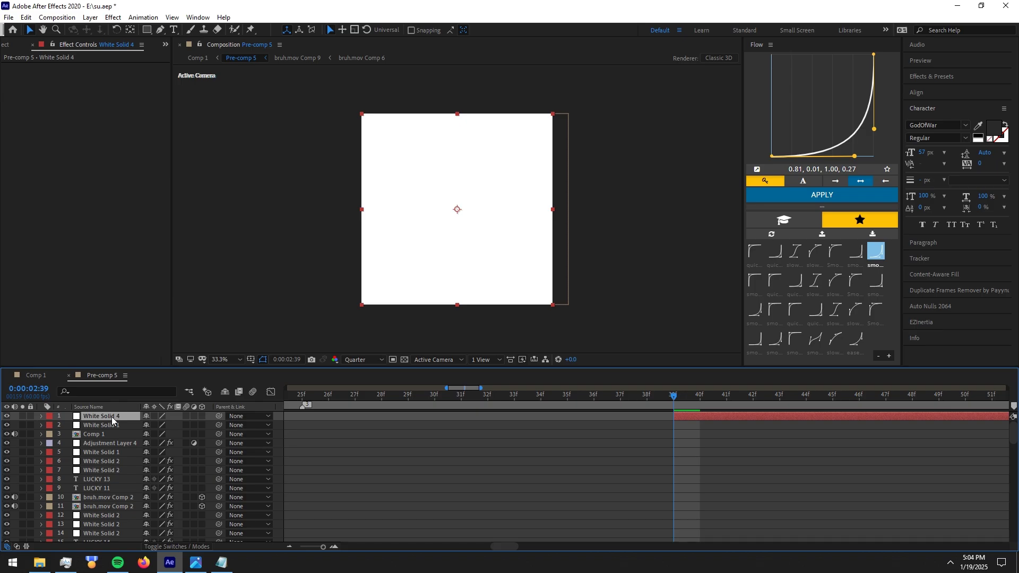
Place the new white solid directly above the NOT layer and trim its end to 0:00:02:41
drag(112, 420, 114, 552)
drag(117, 548, 117, 498)
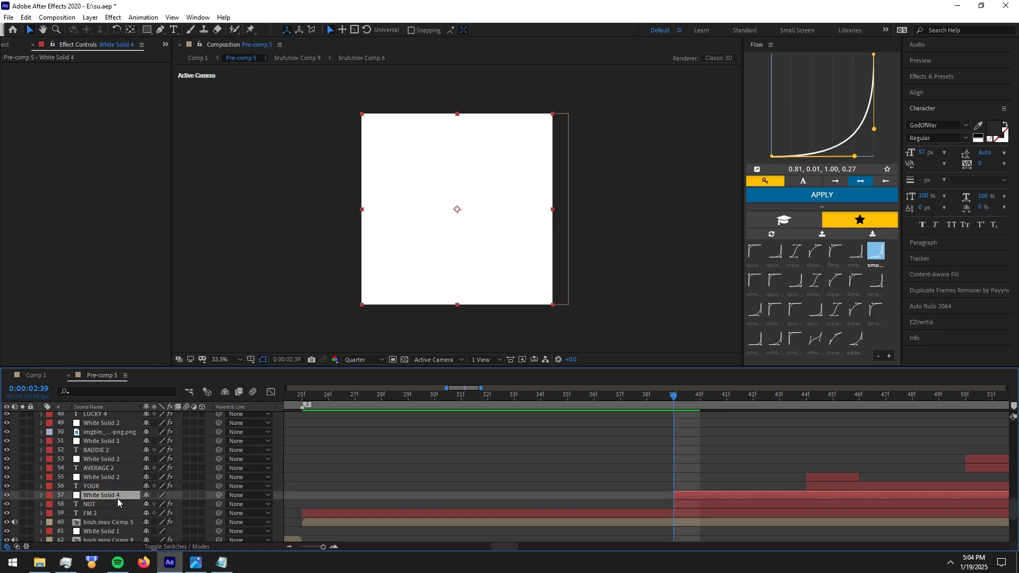
key(Page_Down)
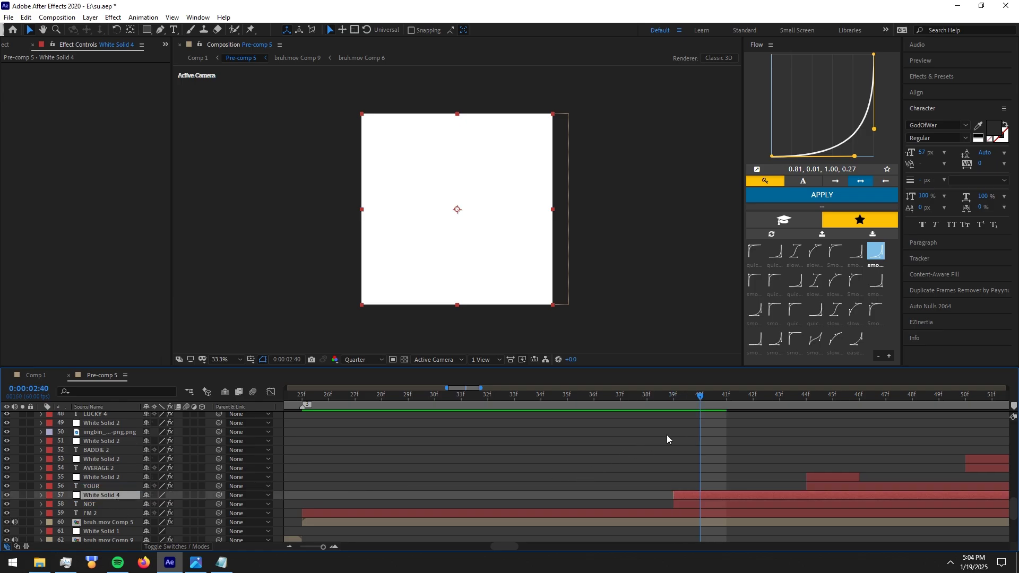
key(Page_Down)
key(ctrl+shift+d)
key(Delete)
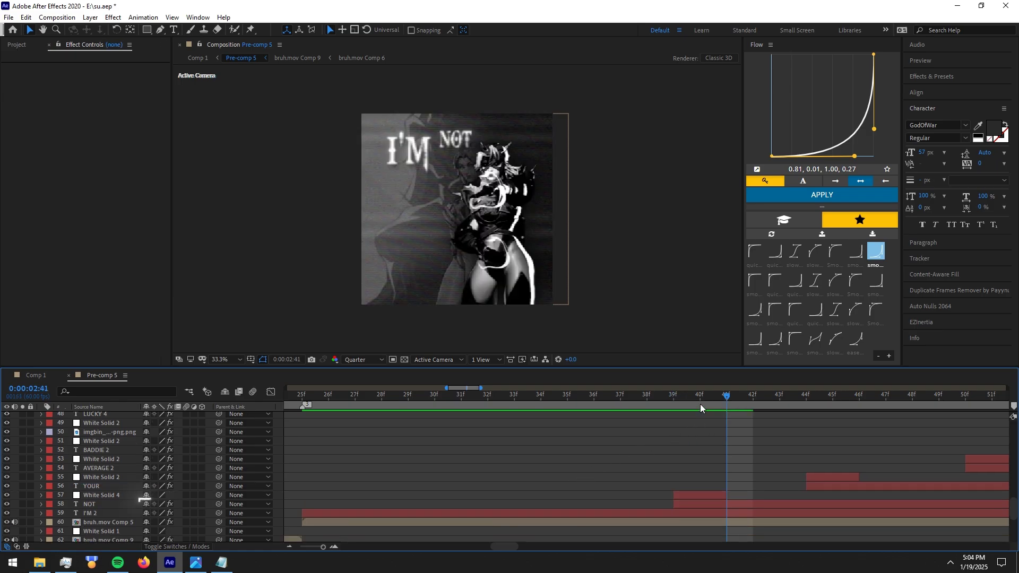
Scale the white solid to 22 by 14% and position it over the word NOT
click(699, 404)
click(683, 493)
key(s)
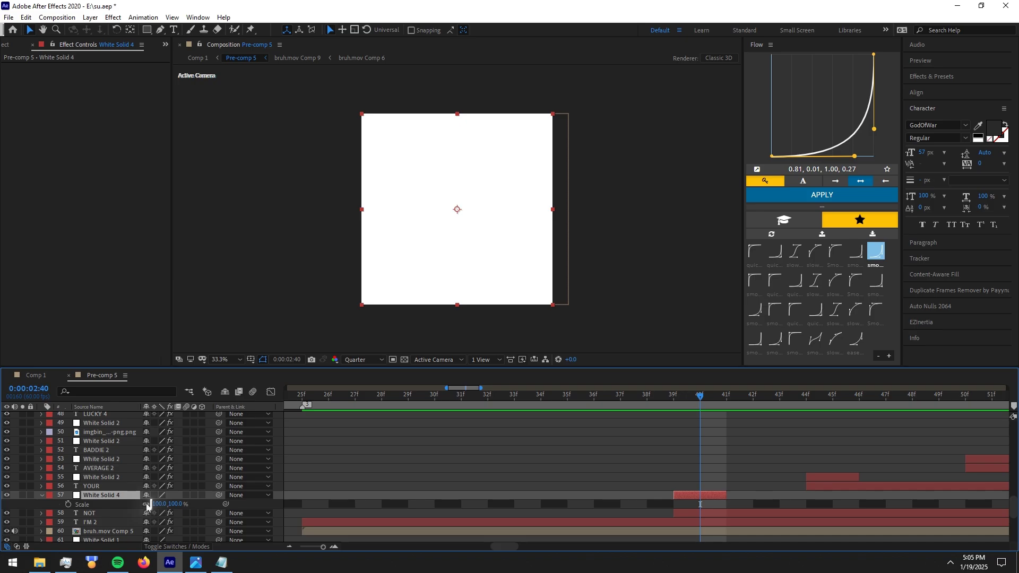
drag(168, 505, 140, 505)
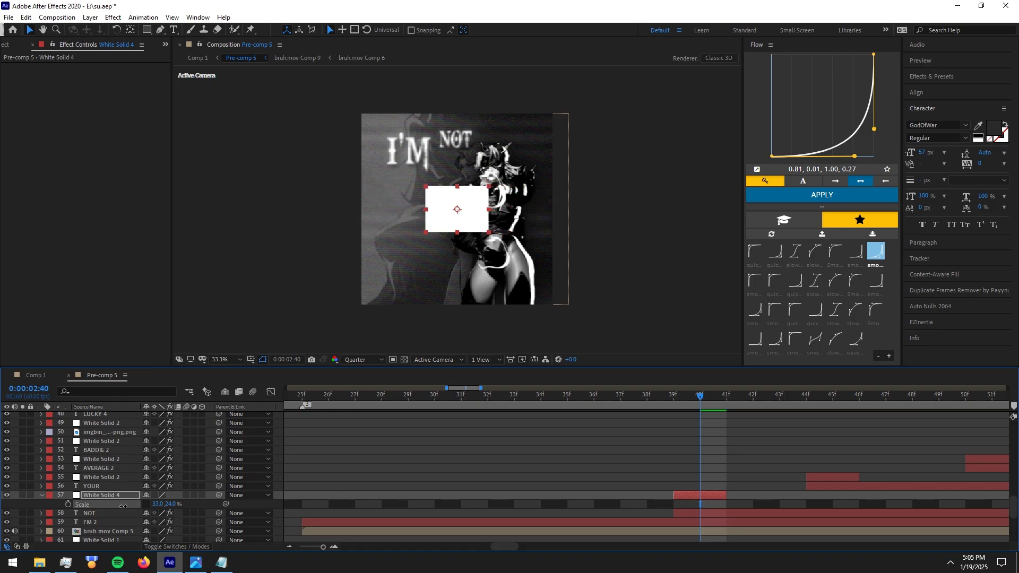
drag(165, 504, 160, 504)
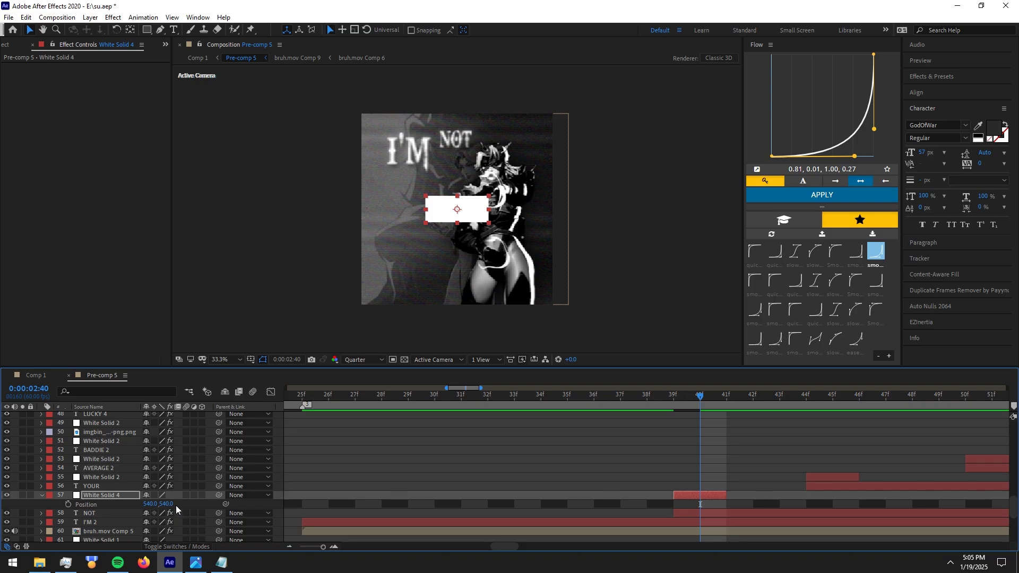
drag(169, 504, 70, 433)
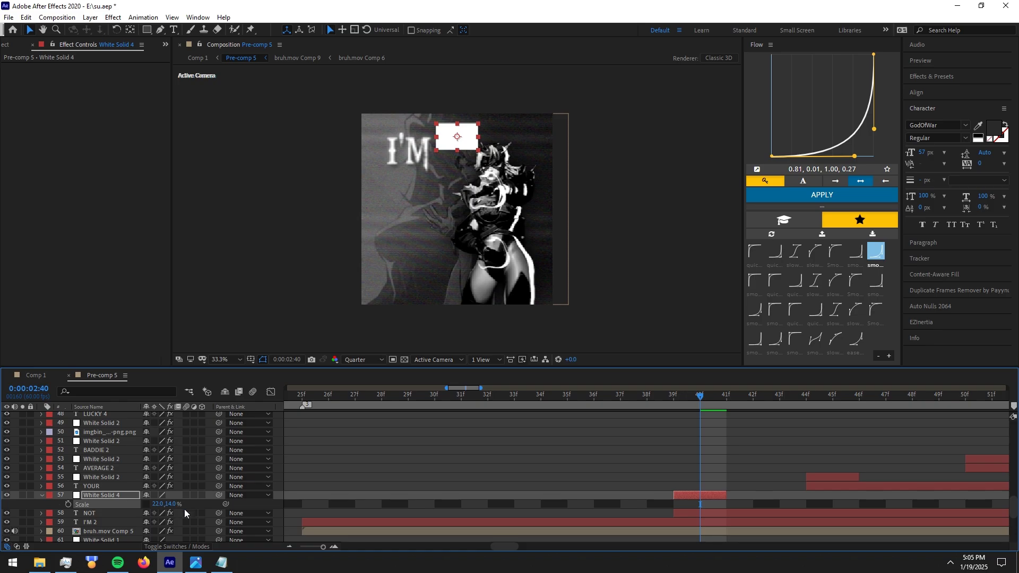
Copy Bevel Alpha, Deep Glow 2 and Drop Shadow from the NOT layer onto the white solid
click(757, 513)
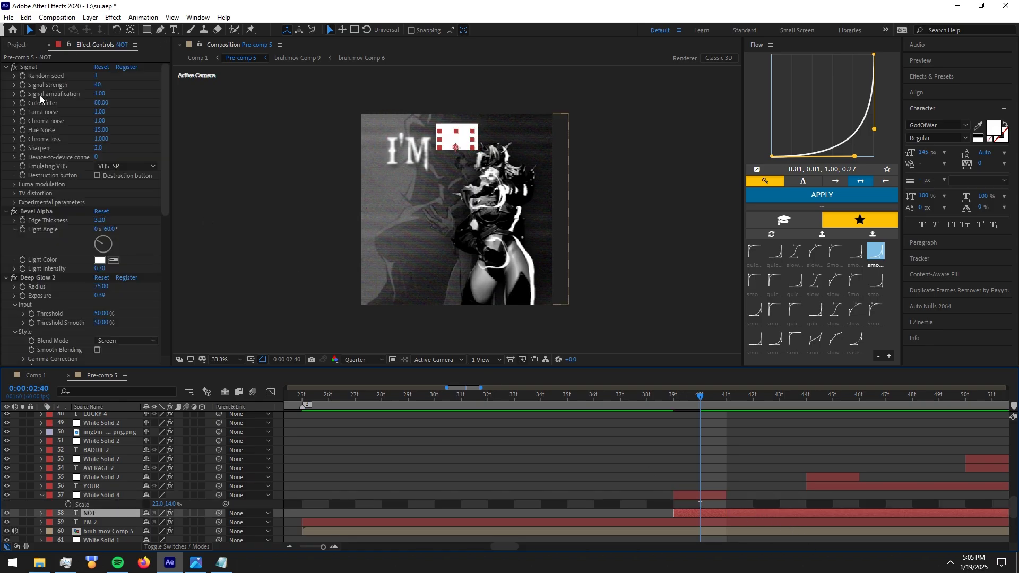
click(7, 66)
click(8, 76)
click(8, 85)
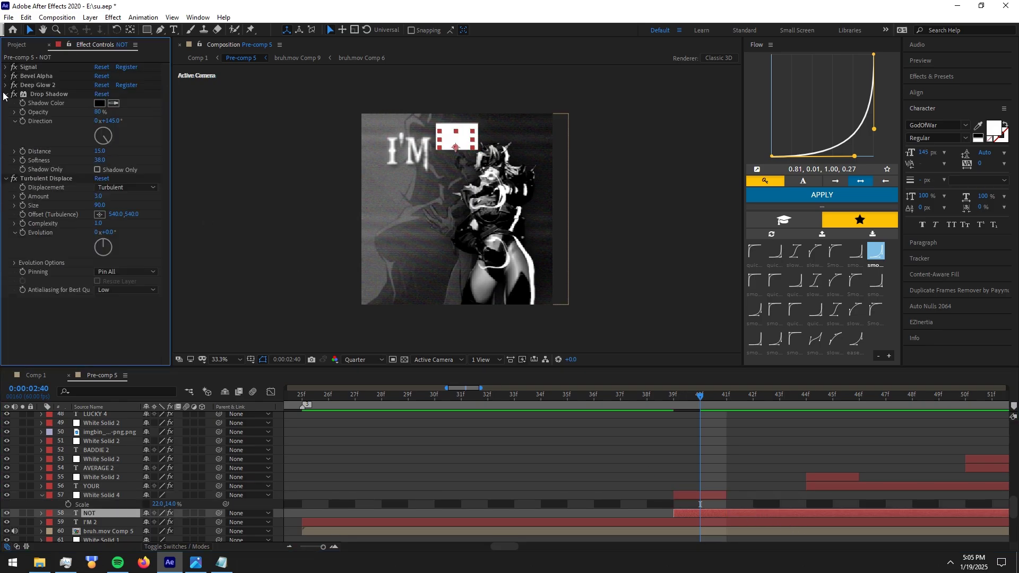
click(9, 94)
ctrl+click(38, 85)
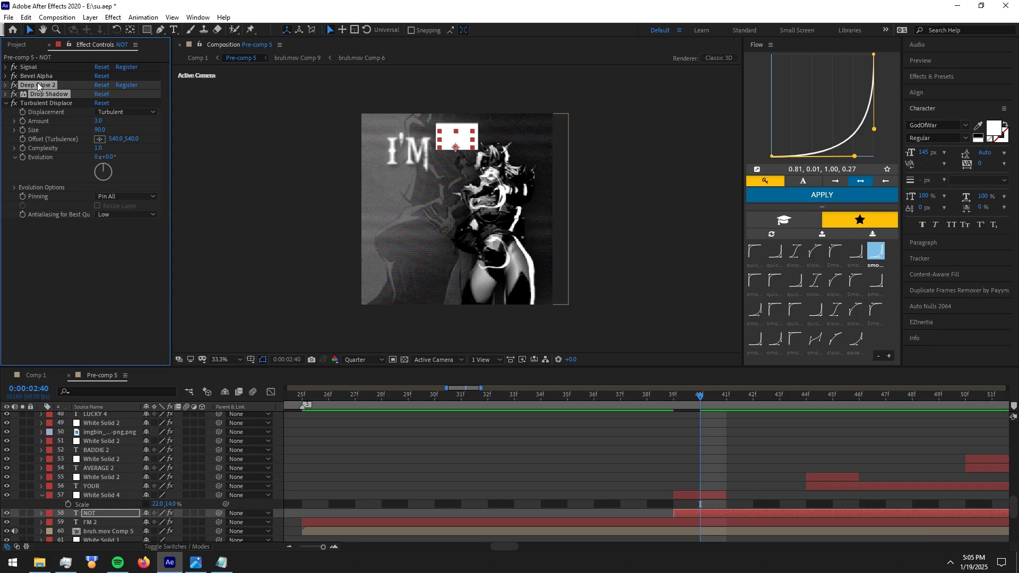
ctrl+click(38, 75)
click(710, 494)
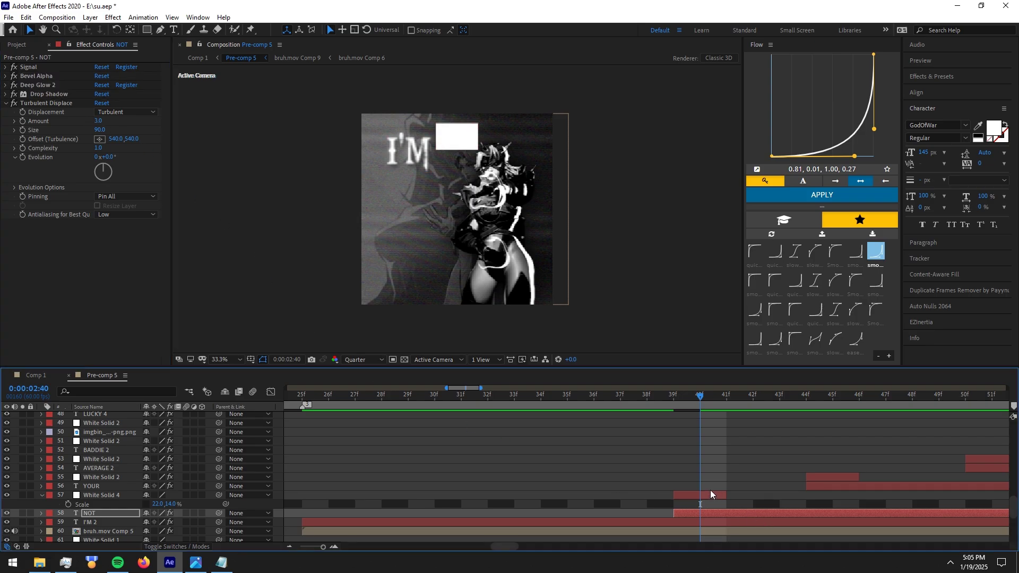
key(ctrl+v)
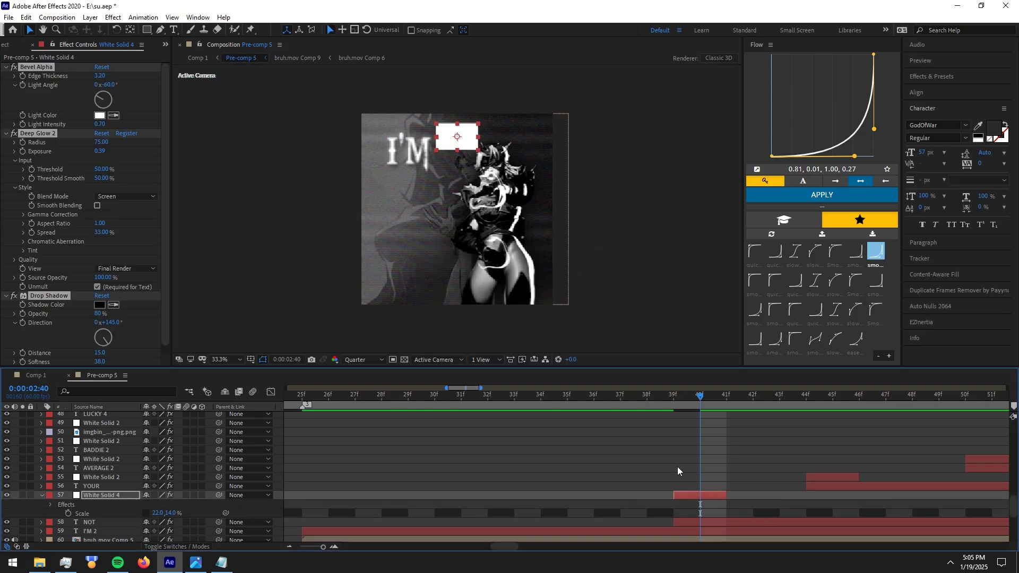
click(6, 67)
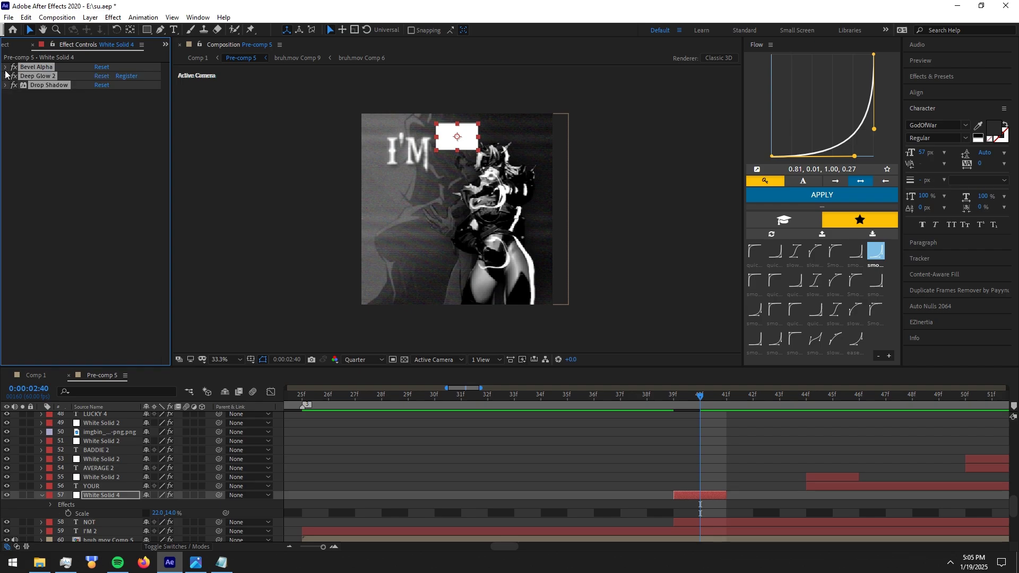
click(32, 148)
Play back the title sequence from about 0:00:02:33 to check the white box flashes before the words
click(628, 517)
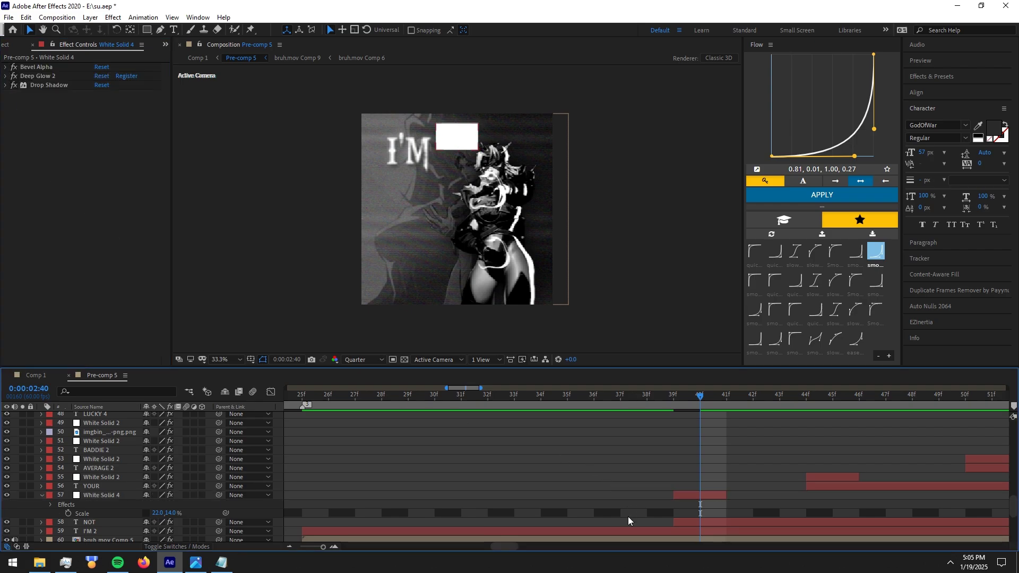
click(292, 545)
click(292, 545)
click(291, 546)
drag(698, 398, 677, 404)
key(space)
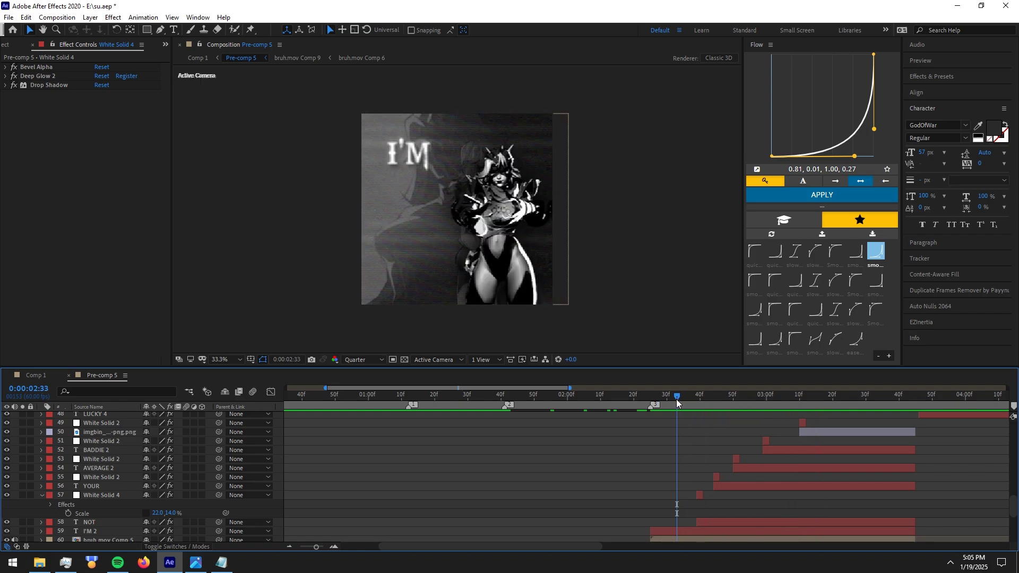
drag(677, 403, 672, 403)
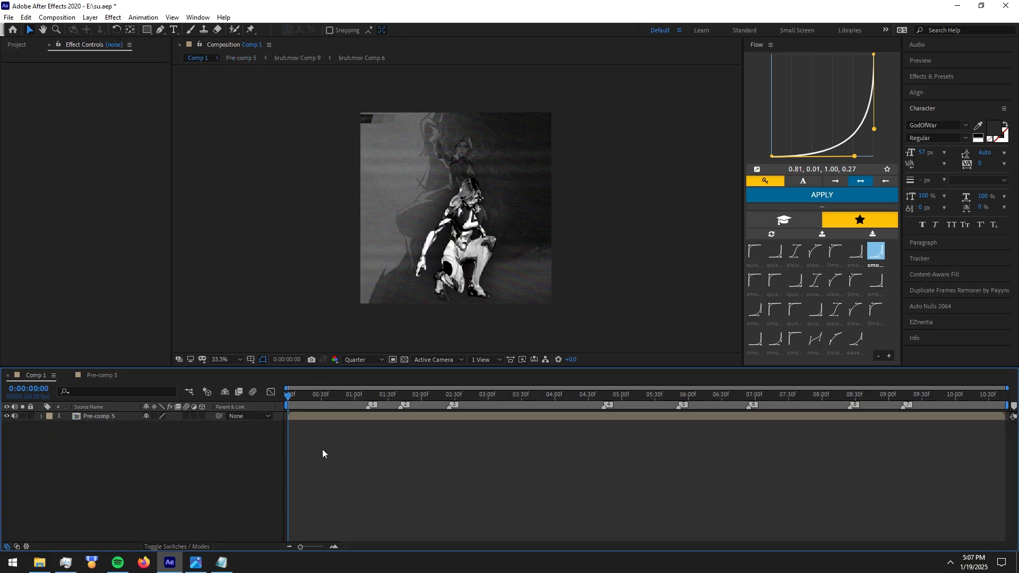
Add an adjustment layer above Pre-comp 5 in Comp 1 and apply the S_Flicker effect to it
key(ctrl+alt+y)
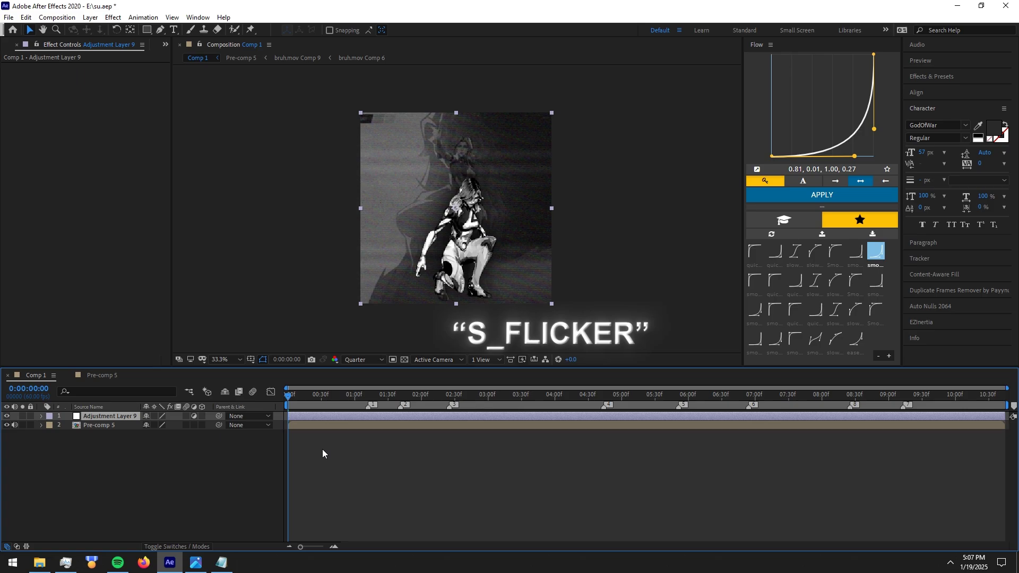
key(ctrl+space)
text(s_fli)
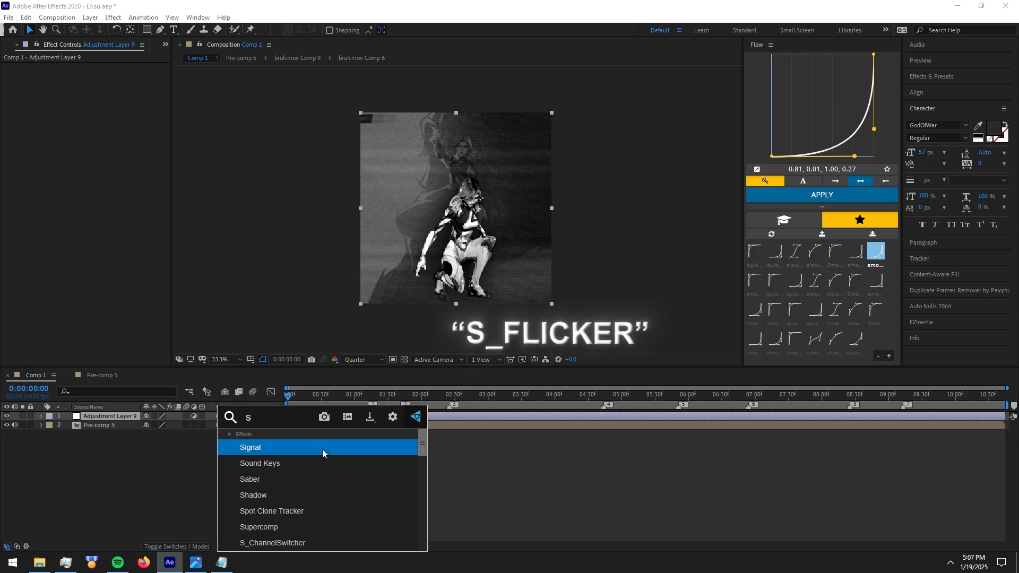
key(Return)
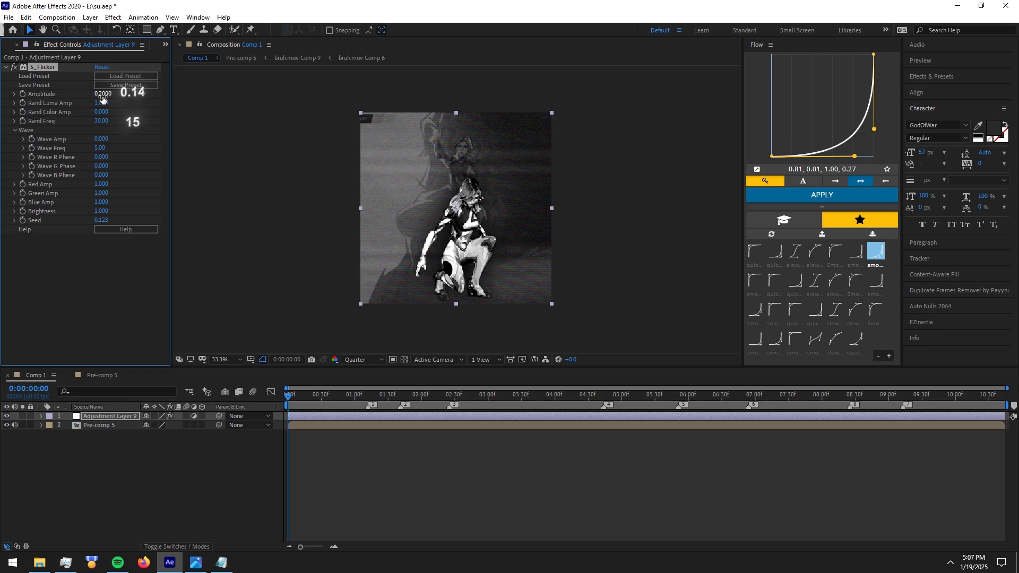
Set the S_Flicker Amplitude to 0.14 and Rand Freq to 15
text(0.14)
key(Return)
click(101, 121)
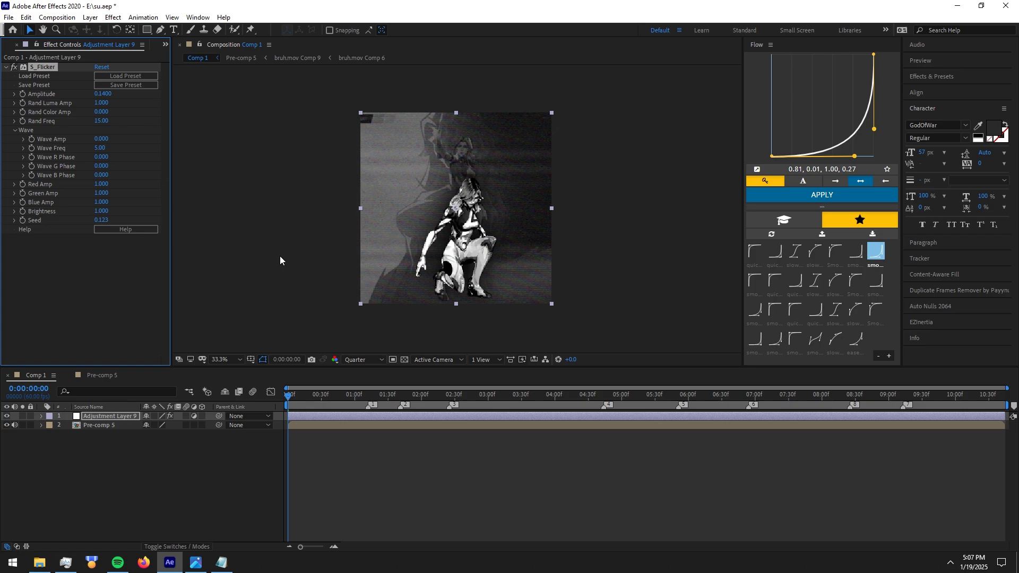
Add another adjustment layer on top with the S_FilmDamage effect and play back Comp 1 from the start
key(ctrl+alt+y)
key(ctrl+space)
text(s)
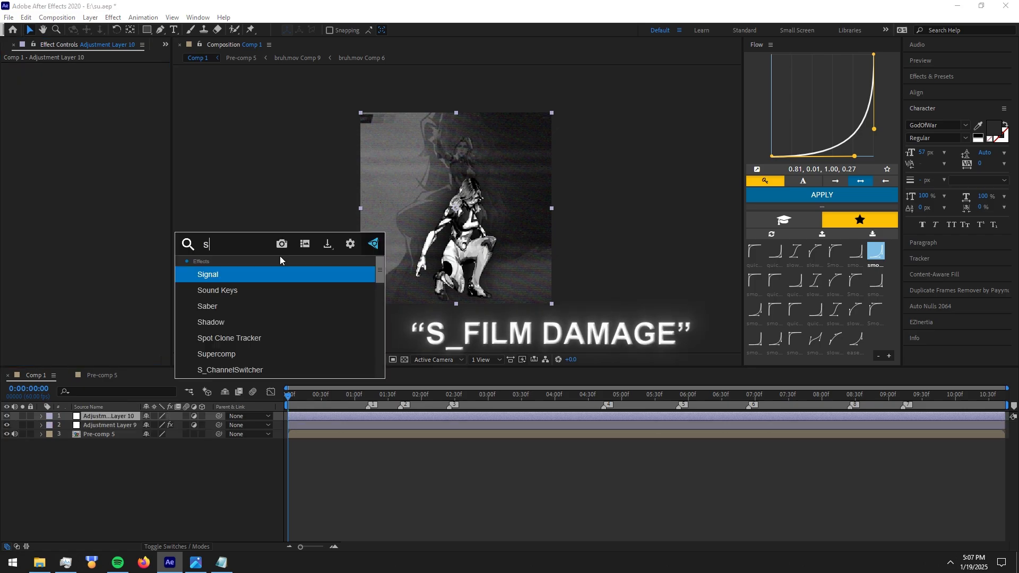
text(_fi)
key(Return)
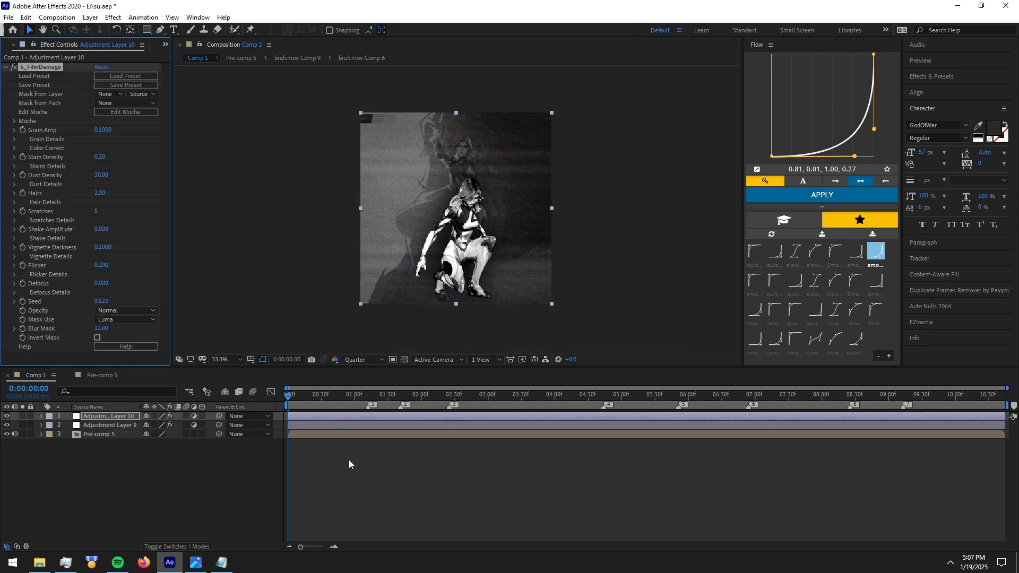
click(349, 460)
key(space)
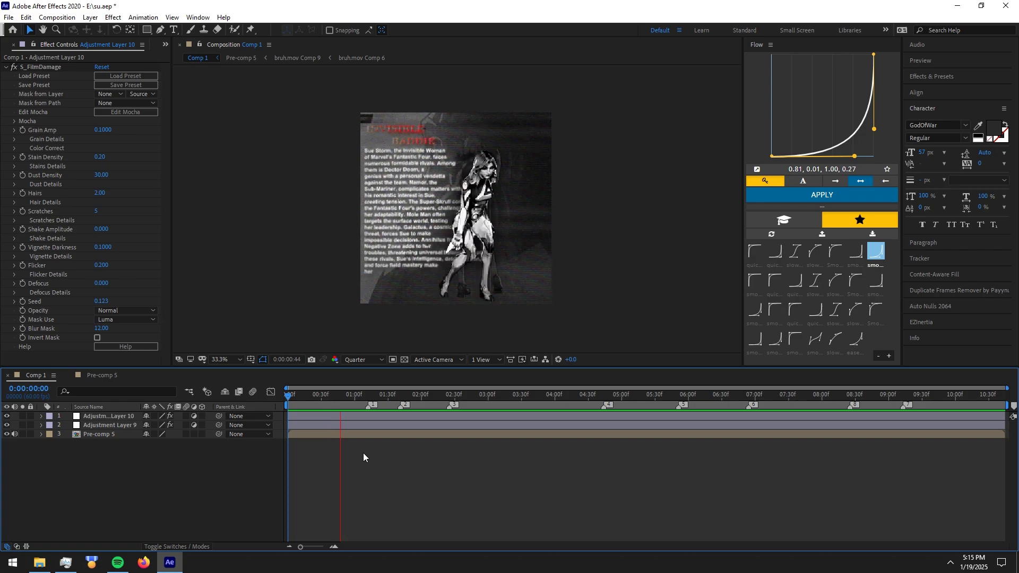